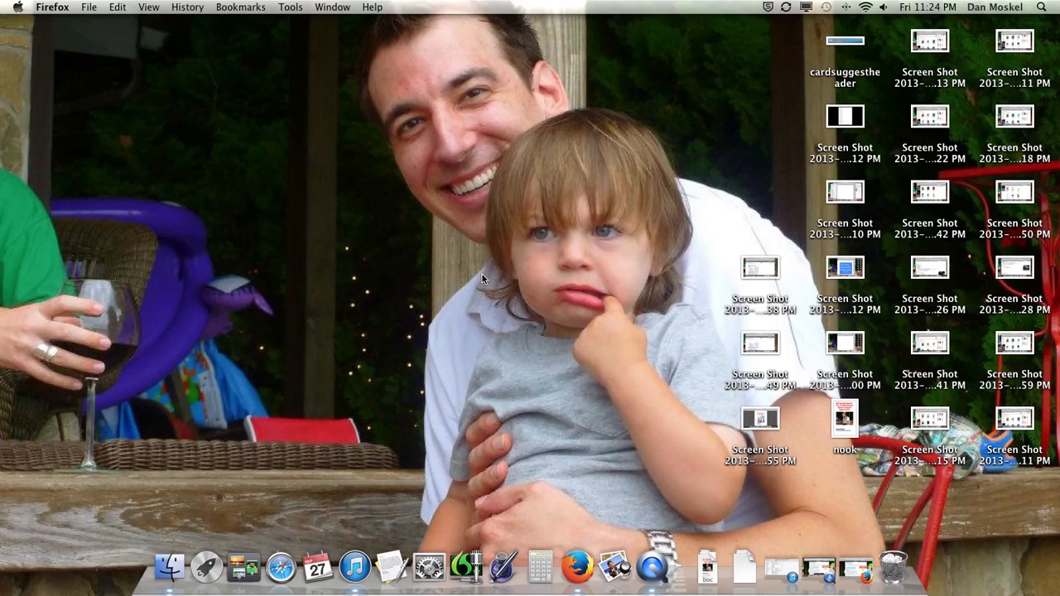
# Bring up the browser, highlight the "Free SEO Training Guide" heading, and open the AWeber account overview
pyautogui.click(856, 568)
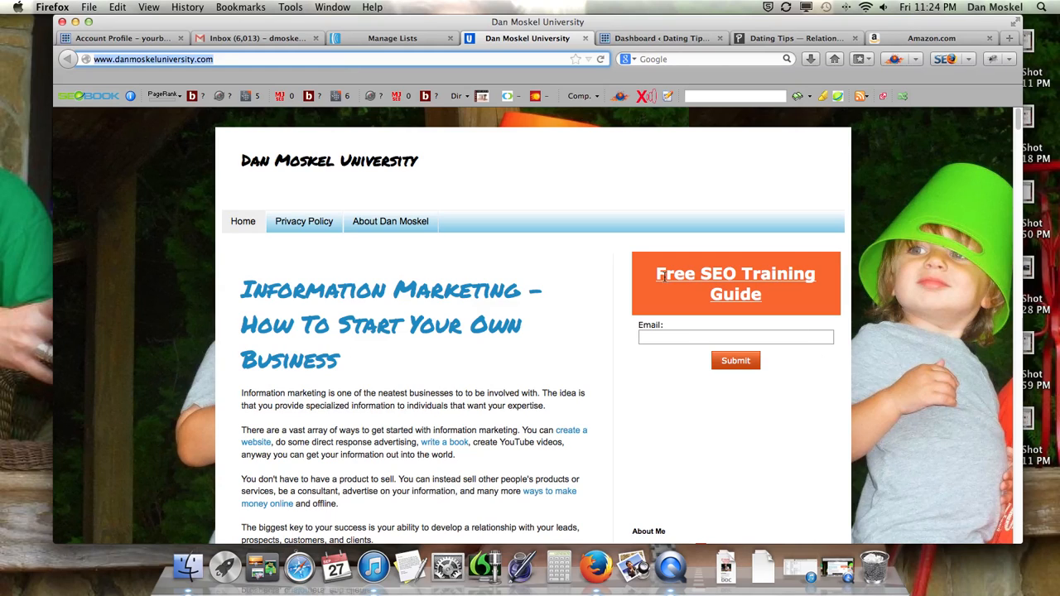
pyautogui.moveTo(661, 276); pyautogui.dragTo(814, 297)
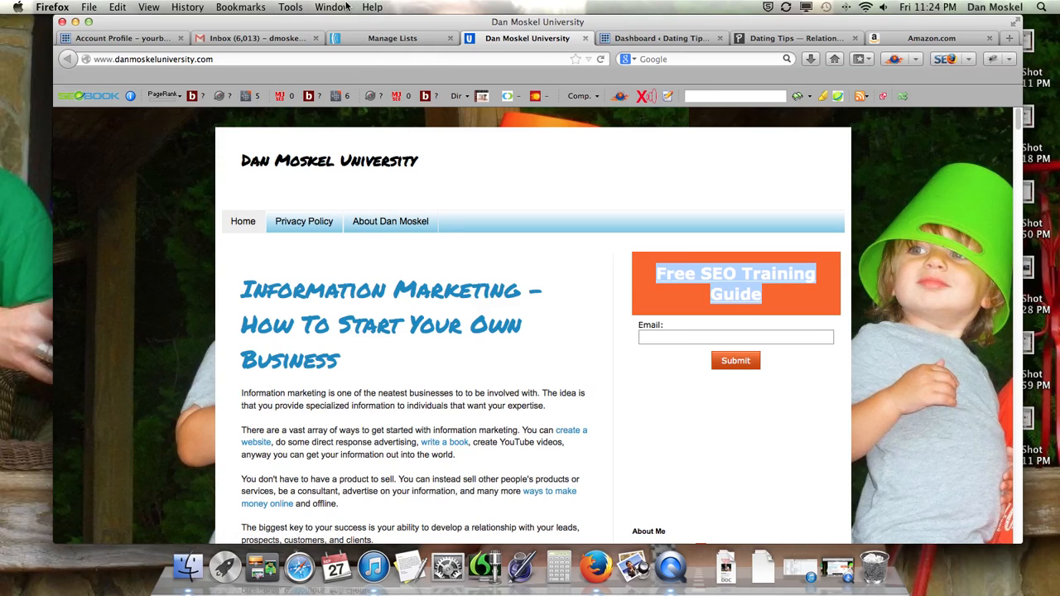
pyautogui.click(386, 40)
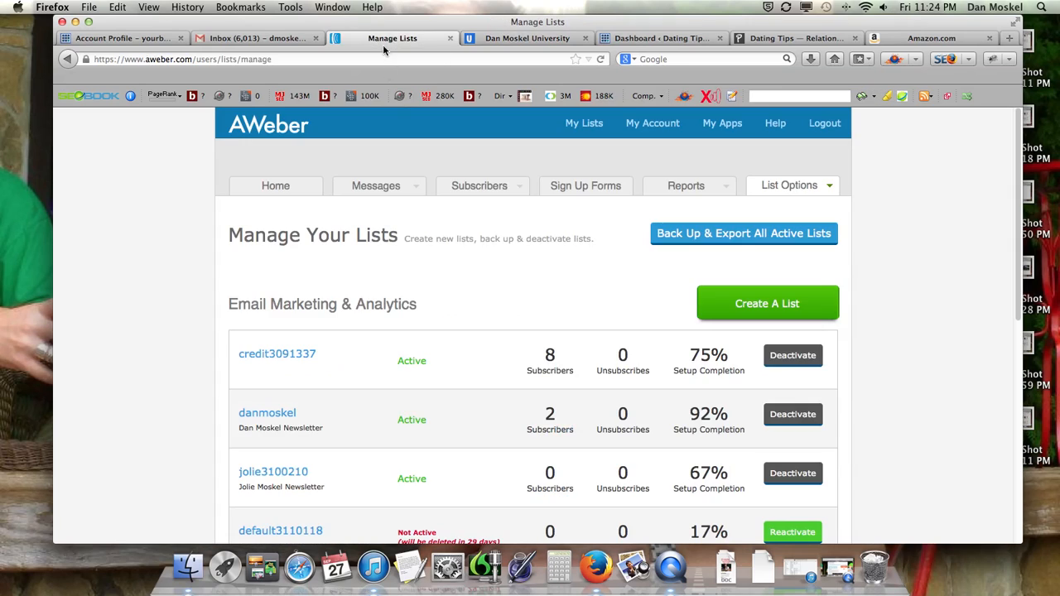
pyautogui.click(280, 189)
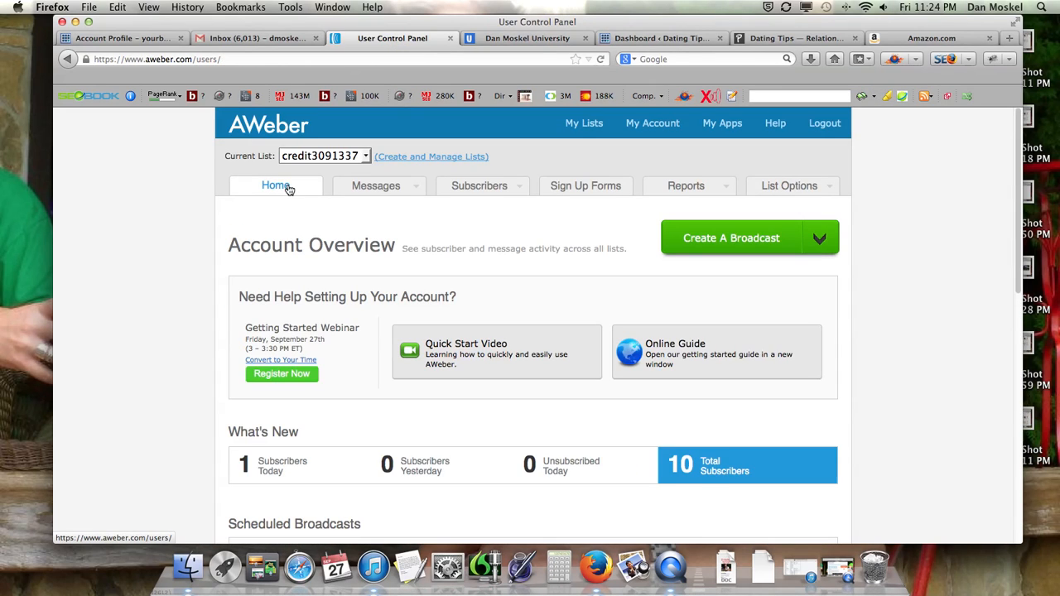
# Go to the list management page and create a new email list
pyautogui.click(425, 160)
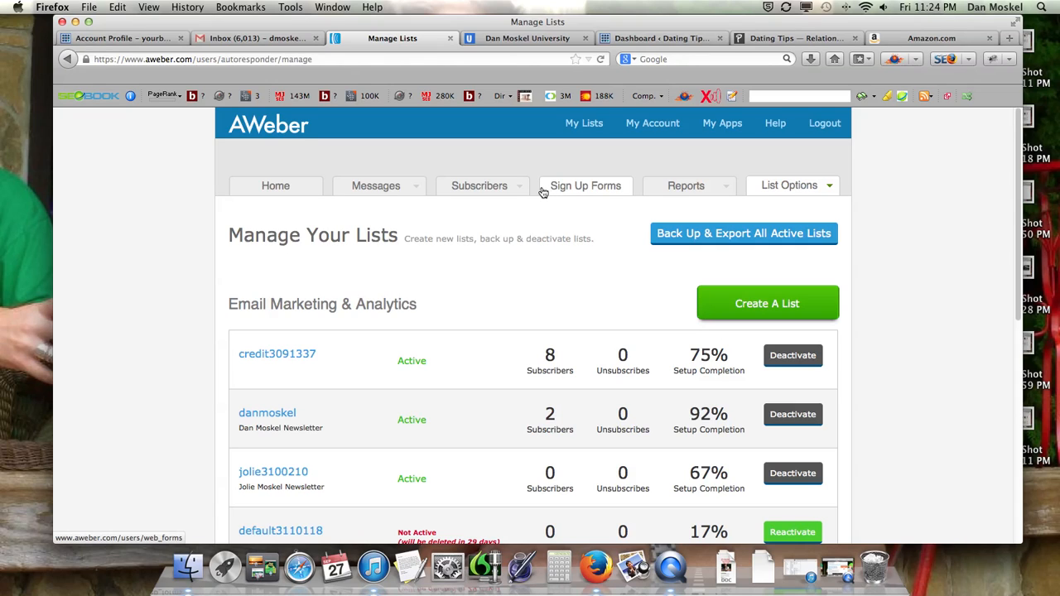
pyautogui.scroll(-3, 568, 227)
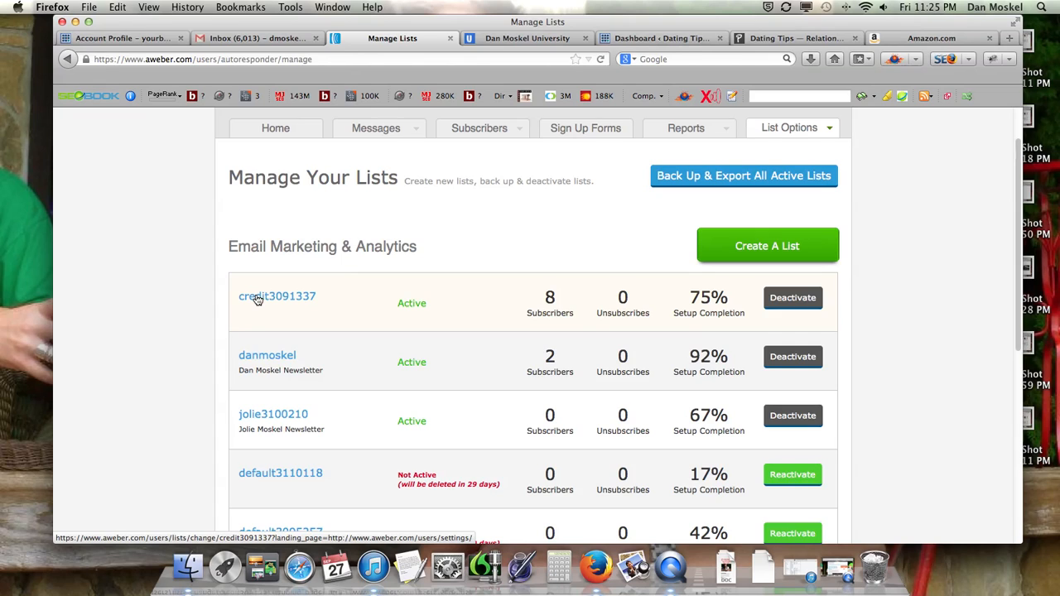
pyautogui.click(797, 256)
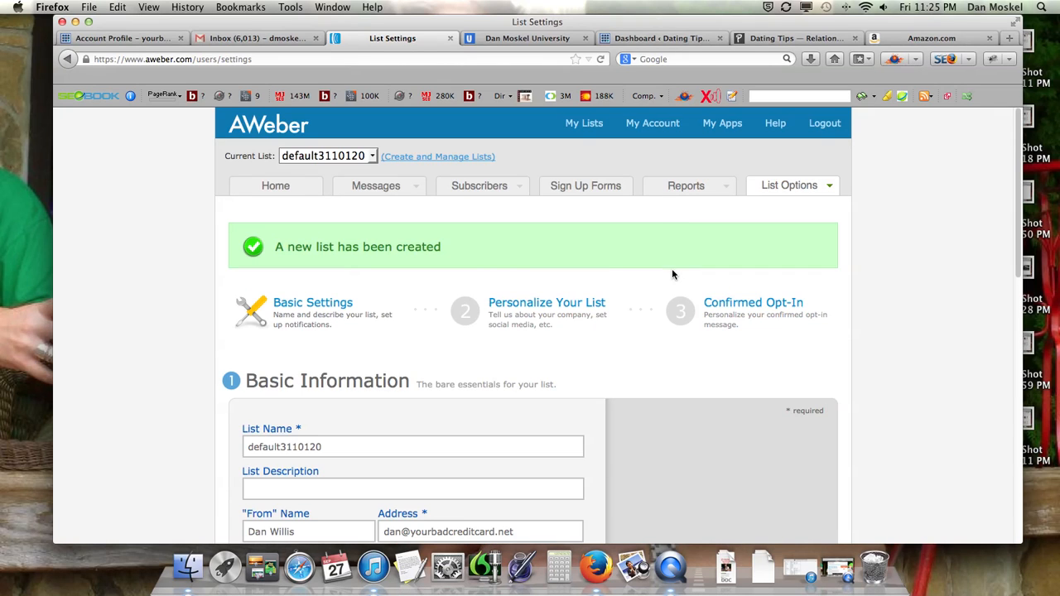
# Check the dating tips site for its owner and replace "default" in the list name with the owner's first name
pyautogui.scroll(-5, 284, 399)
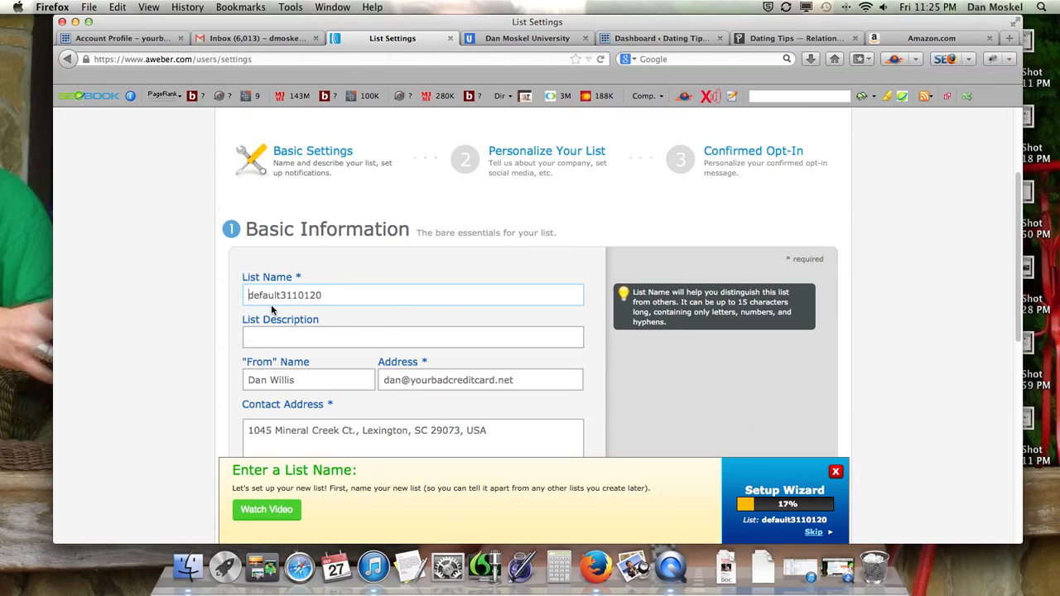
pyautogui.scroll(-1, 271, 304)
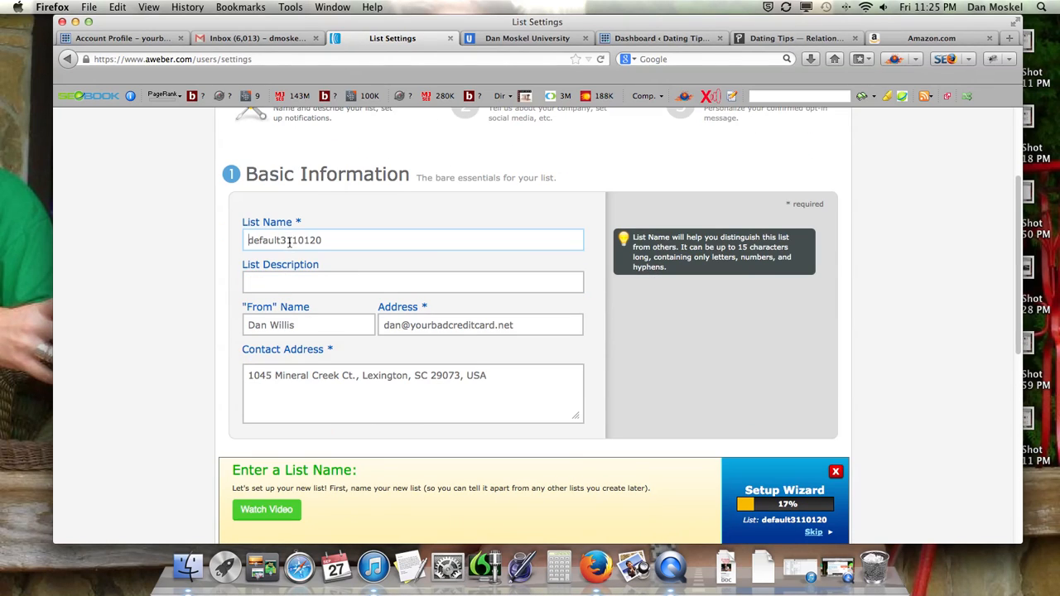
pyautogui.moveTo(236, 240); pyautogui.dragTo(280, 240)
pyautogui.click(774, 41)
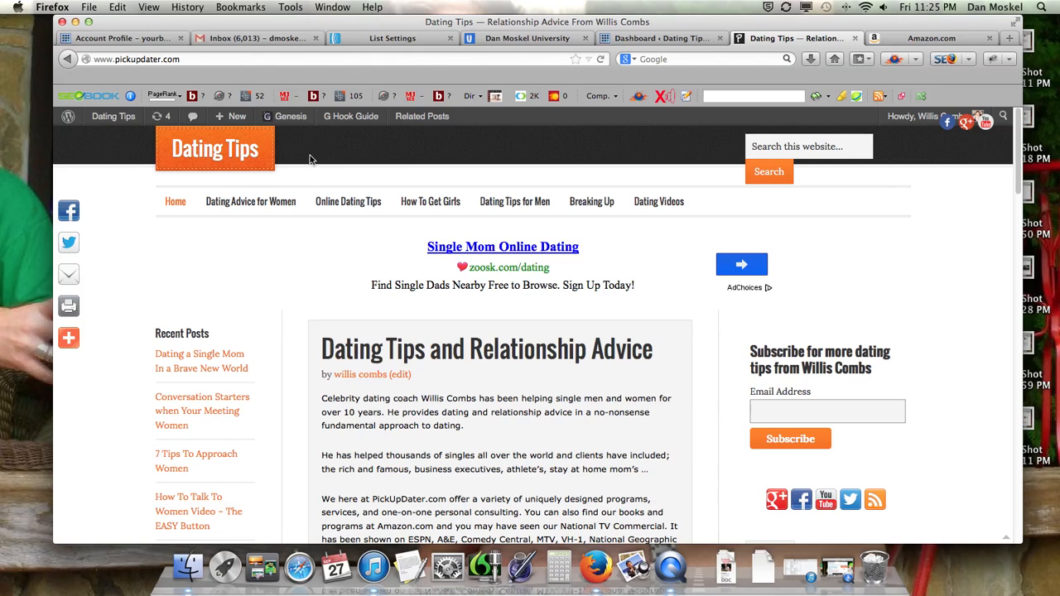
pyautogui.click(406, 39)
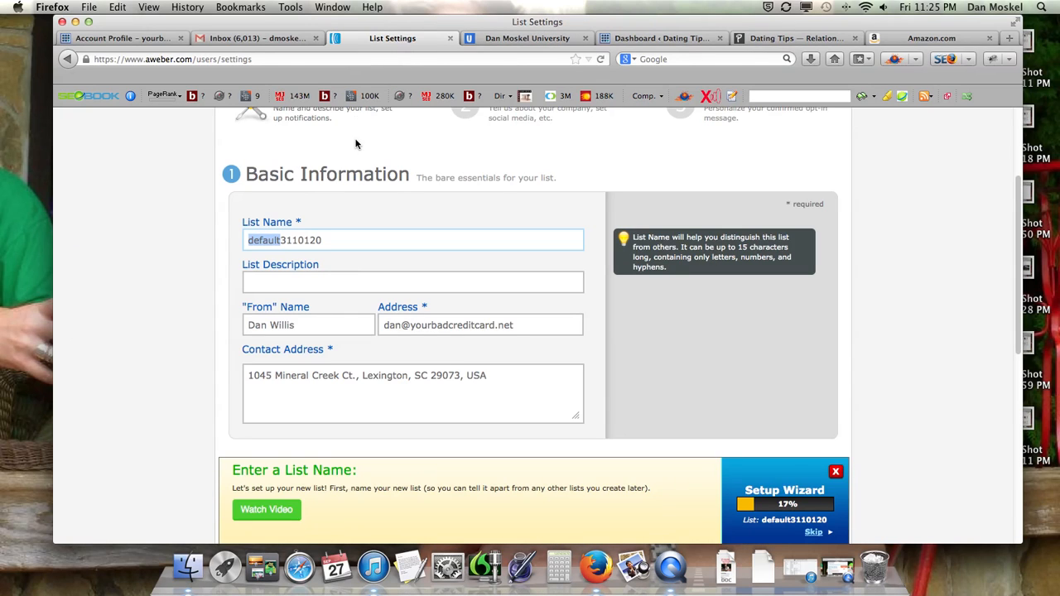
pyautogui.write('willis')
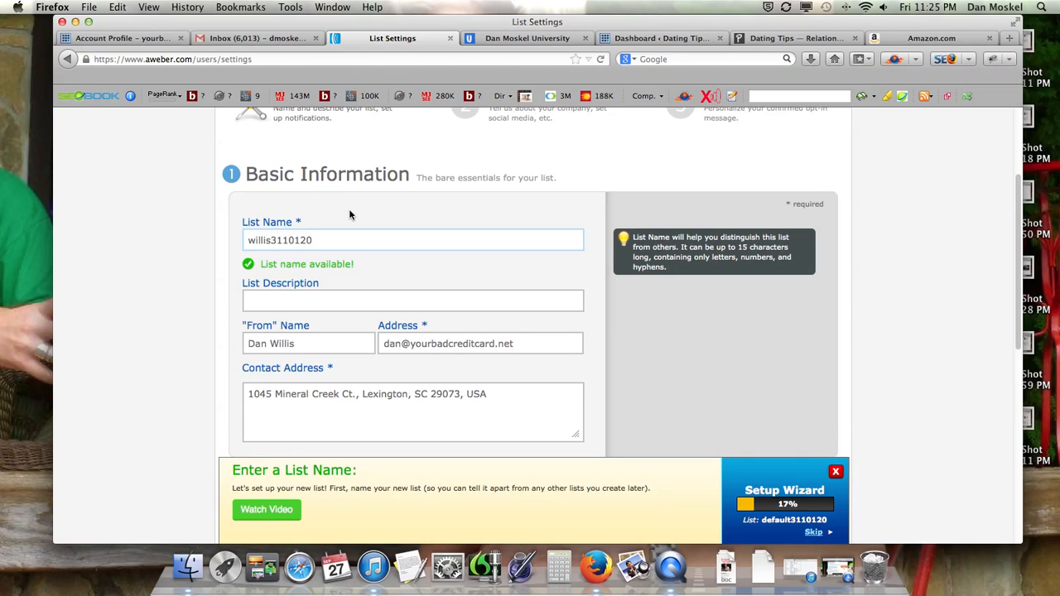
# Set the list's "From" name to the site owner's full name and the sender address to the owner's e-mail
pyautogui.click(297, 301)
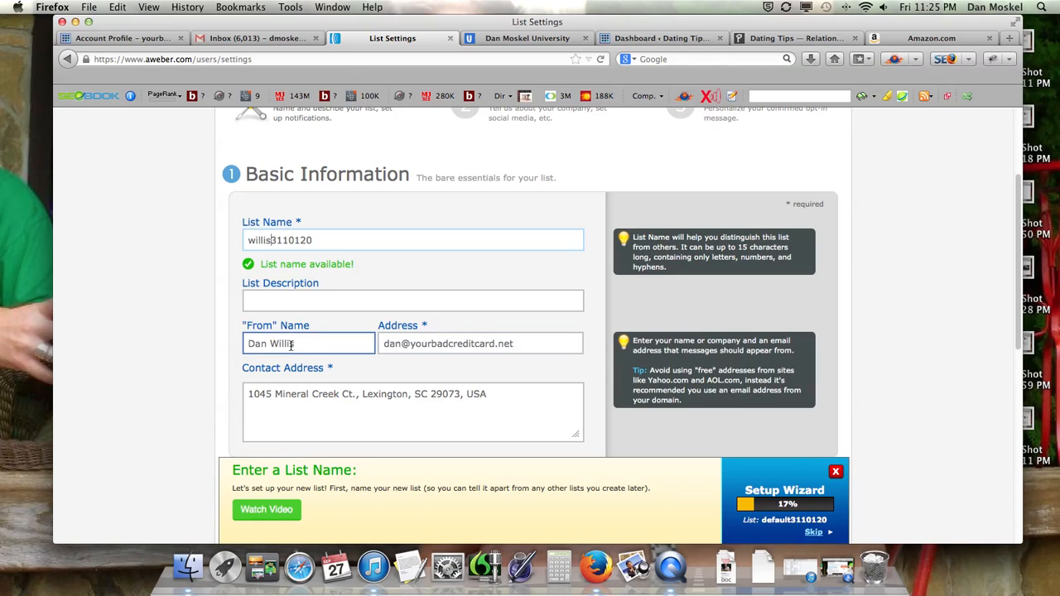
pyautogui.moveTo(324, 343); pyautogui.dragTo(235, 337)
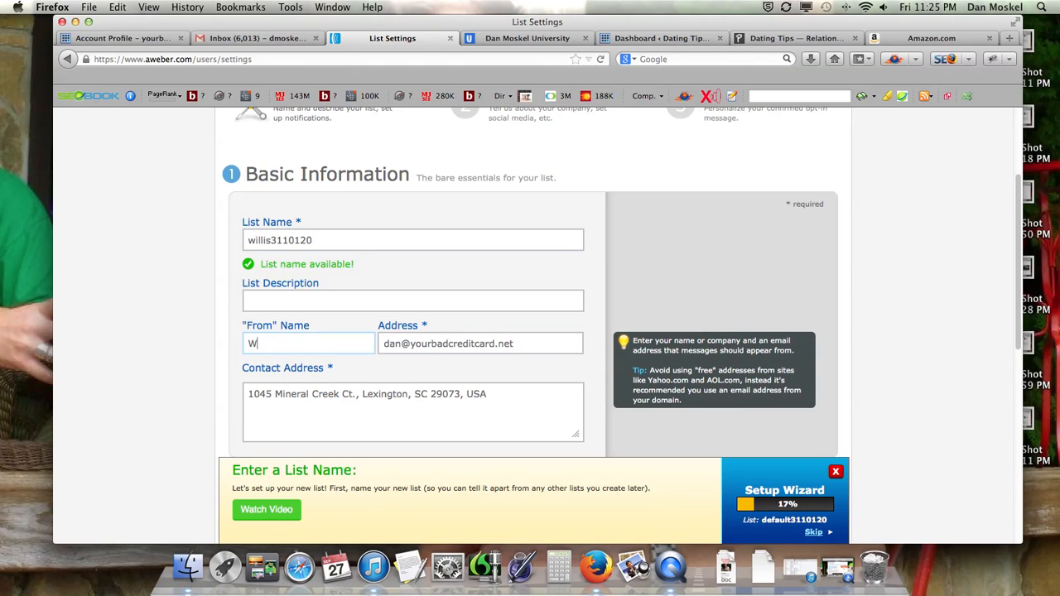
pyautogui.press('Tab')
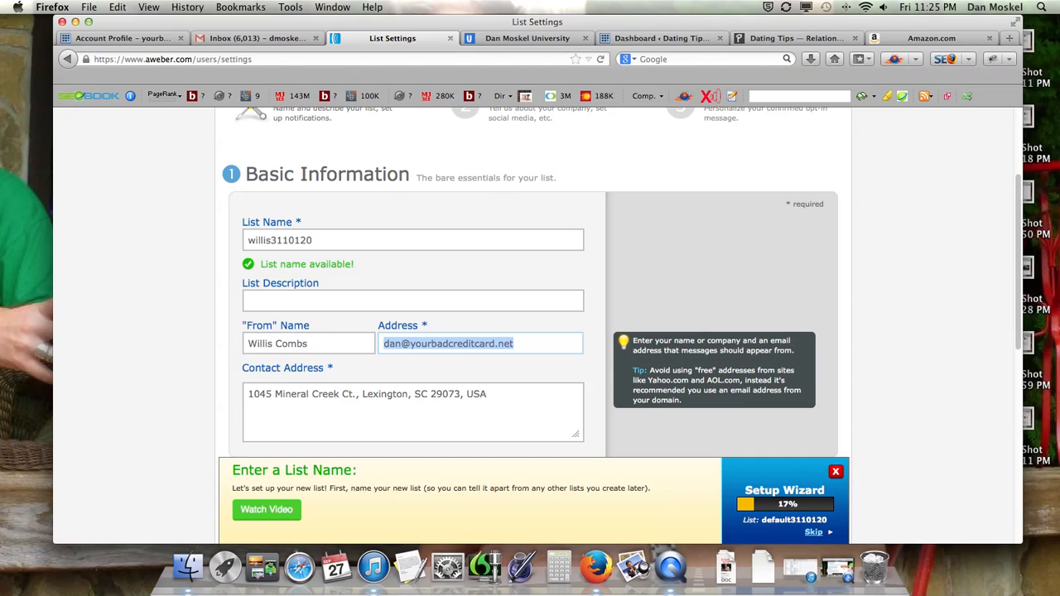
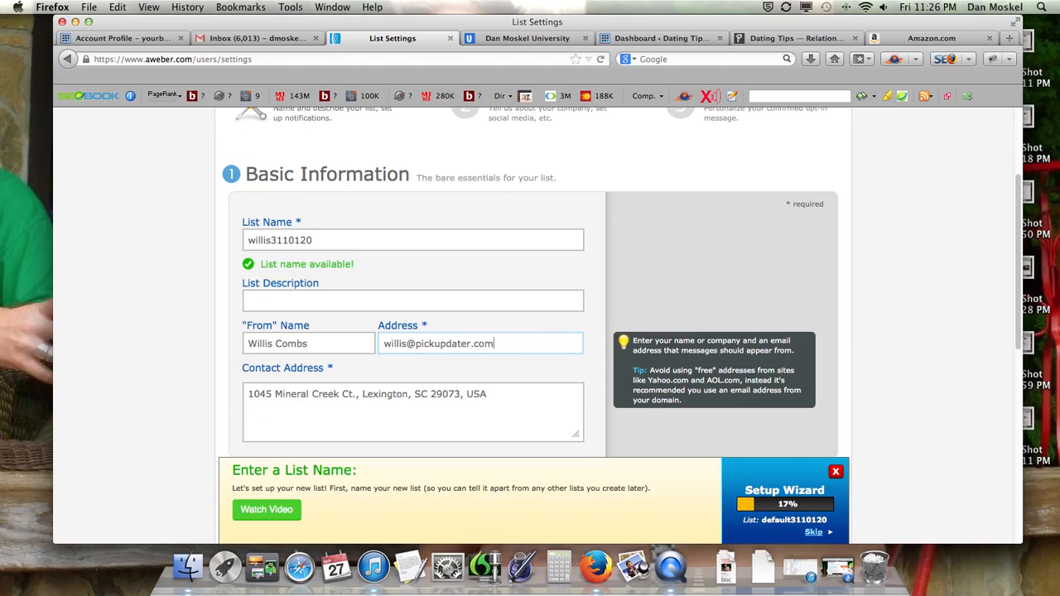
# Add a new-subscriber notification recipient with the recipient's first name and e-mail, and save the list settings
pyautogui.click(414, 420)
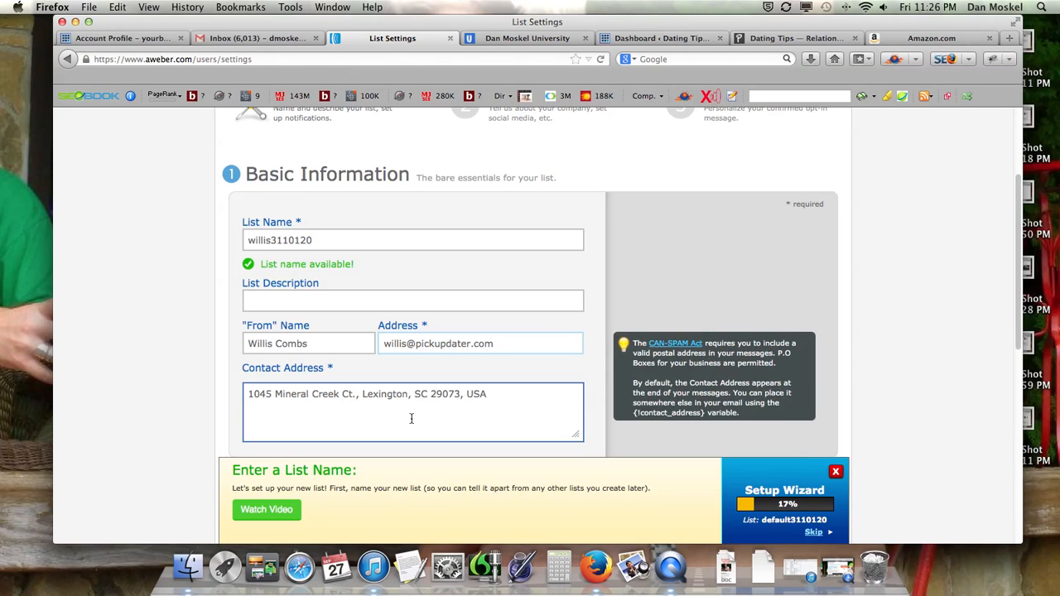
pyautogui.scroll(-1, 426, 425)
pyautogui.scroll(-5, 426, 424)
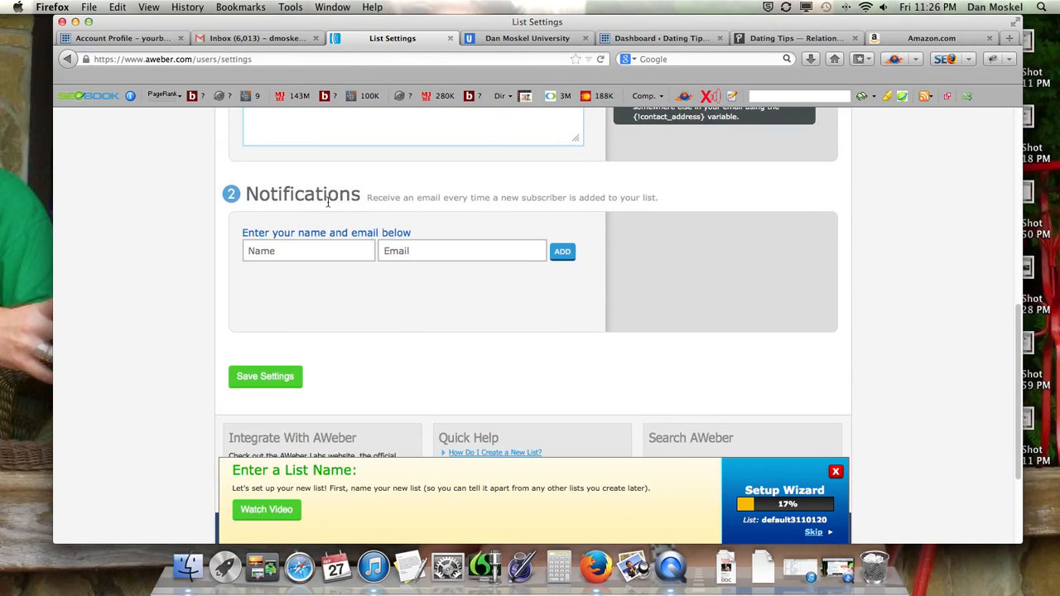
pyautogui.click(317, 249)
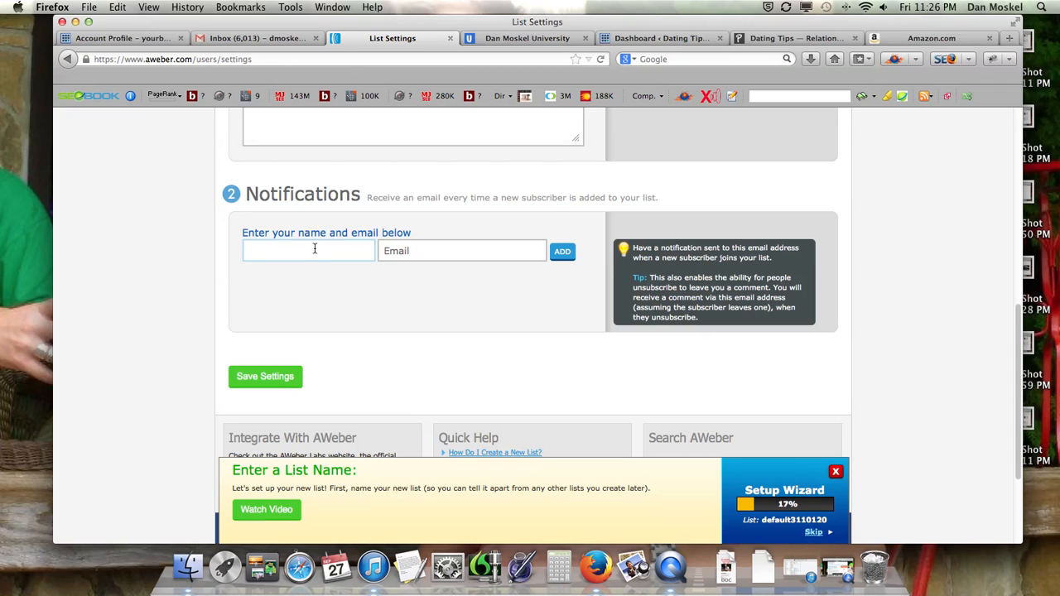
pyautogui.write('Dan')
pyautogui.press('Tab')
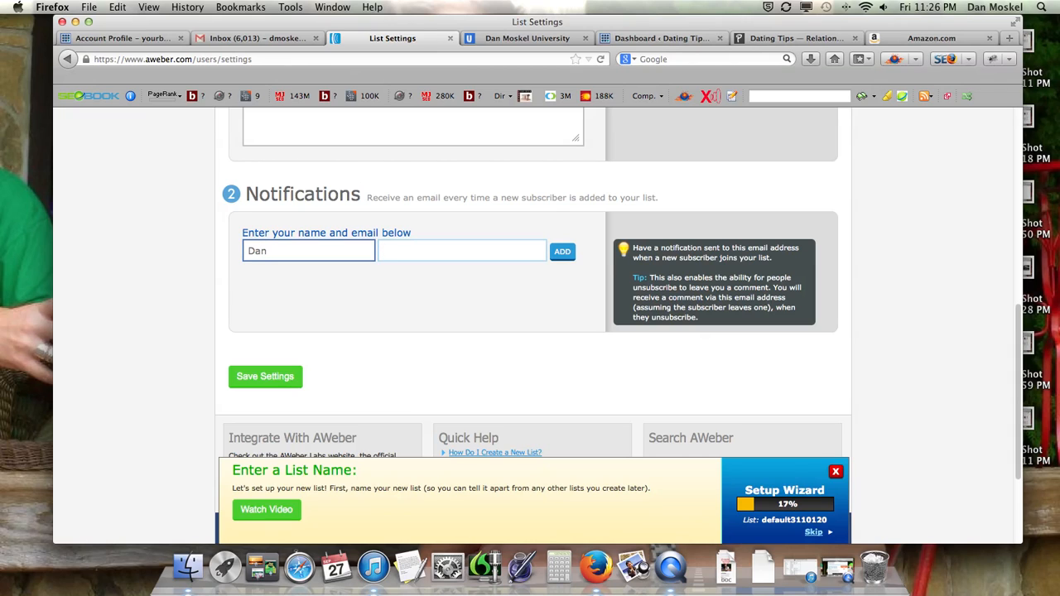
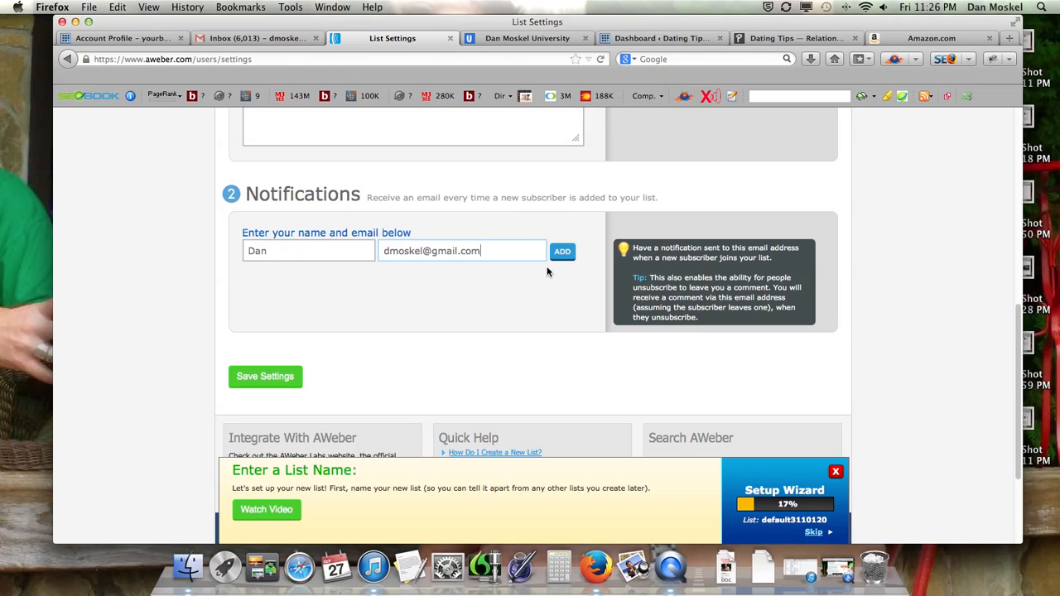
pyautogui.click(565, 250)
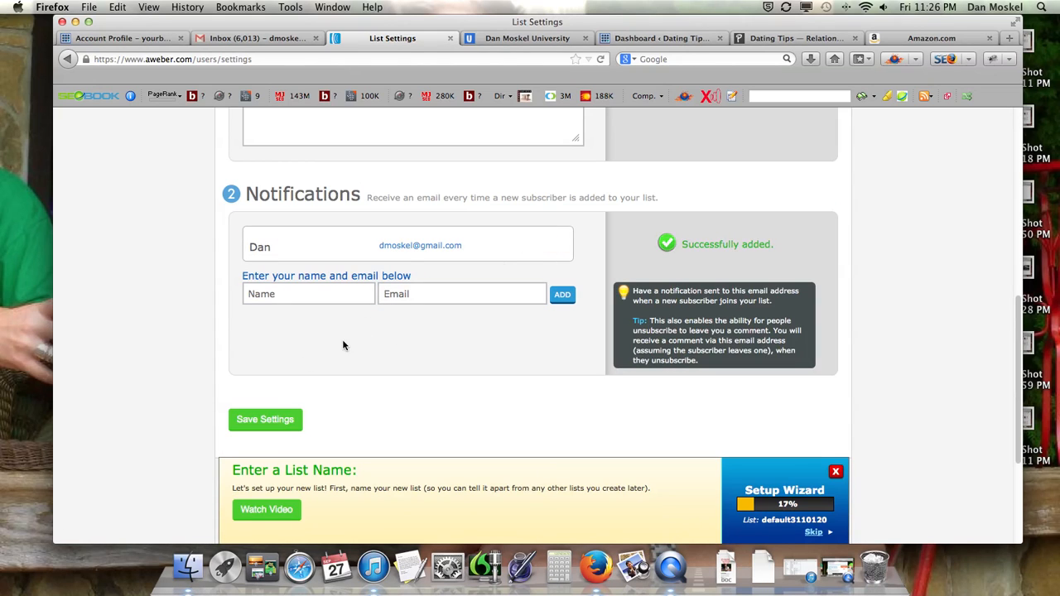
pyautogui.click(283, 423)
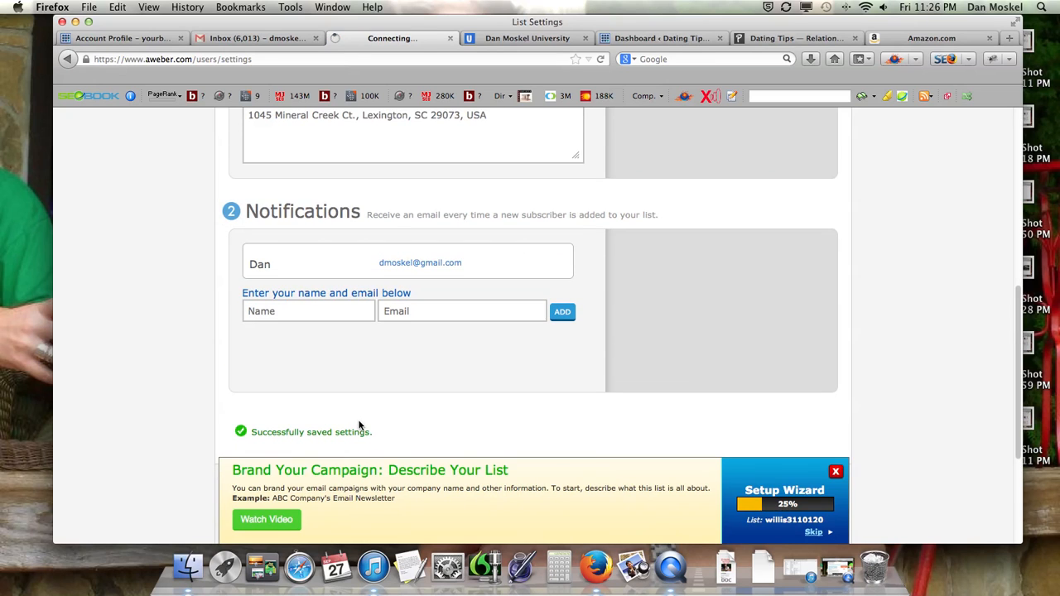
# Fill in the list description as "dating tips" and save the basic settings to proceed to personalizing the list
pyautogui.scroll(-5, 373, 422)
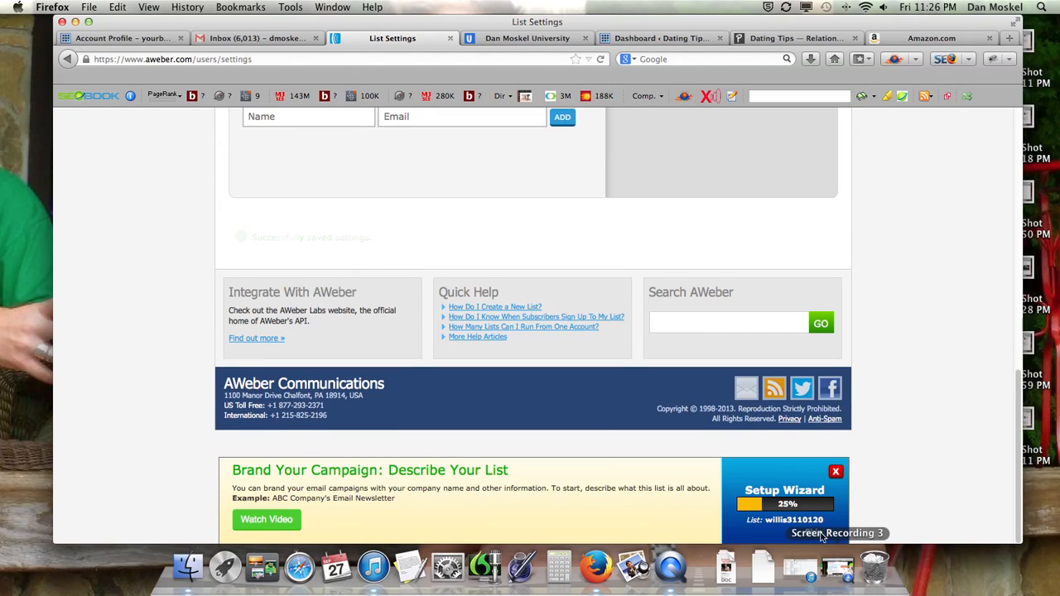
pyautogui.scroll(10, 567, 497)
pyautogui.scroll(-10, 567, 497)
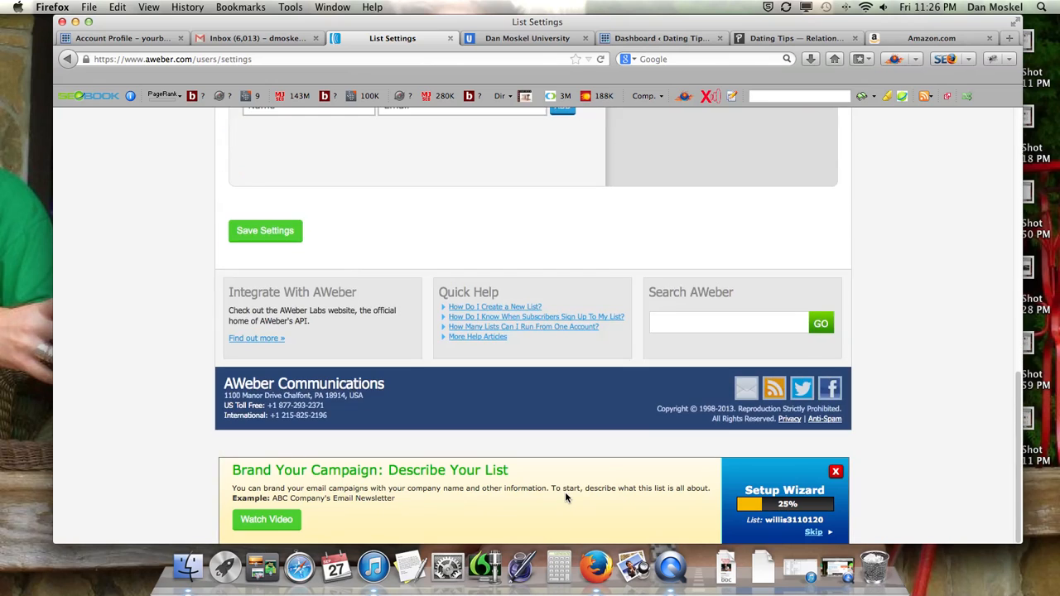
pyautogui.scroll(8, 566, 497)
pyautogui.scroll(-10, 566, 497)
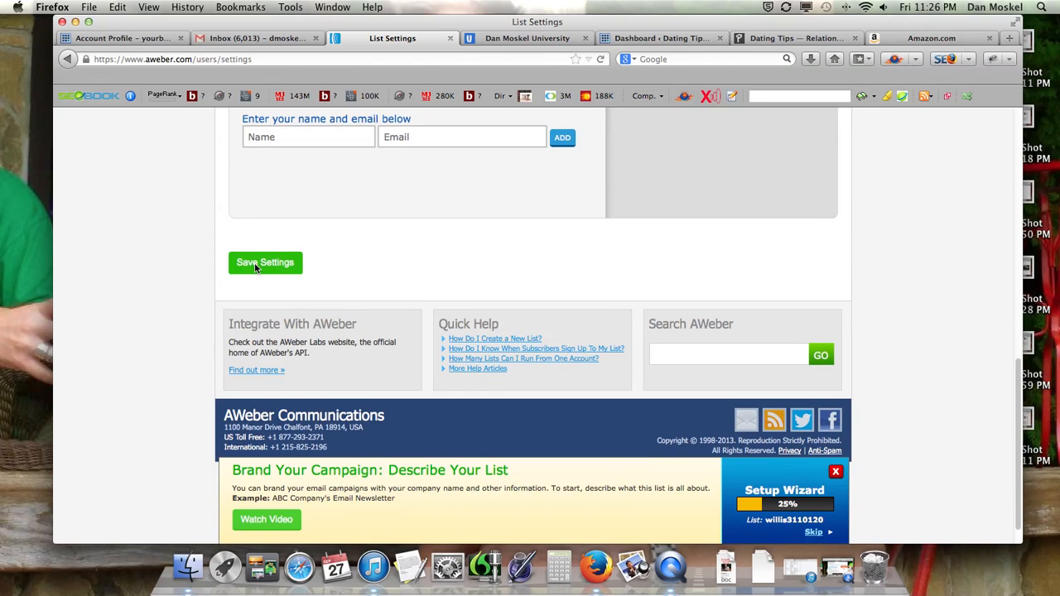
pyautogui.click(277, 263)
pyautogui.scroll(2, 322, 279)
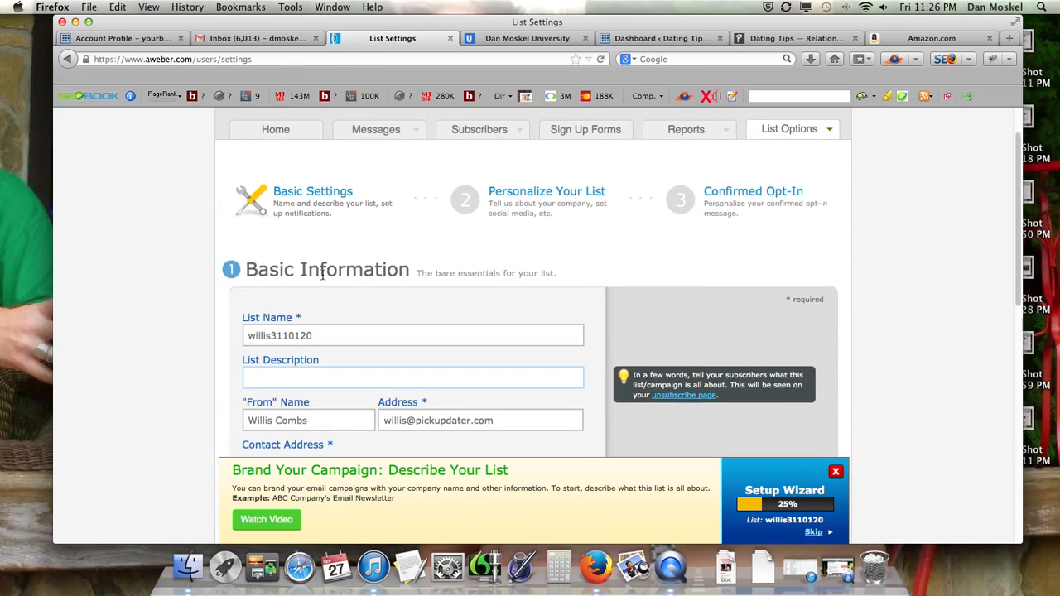
pyautogui.scroll(-4, 323, 275)
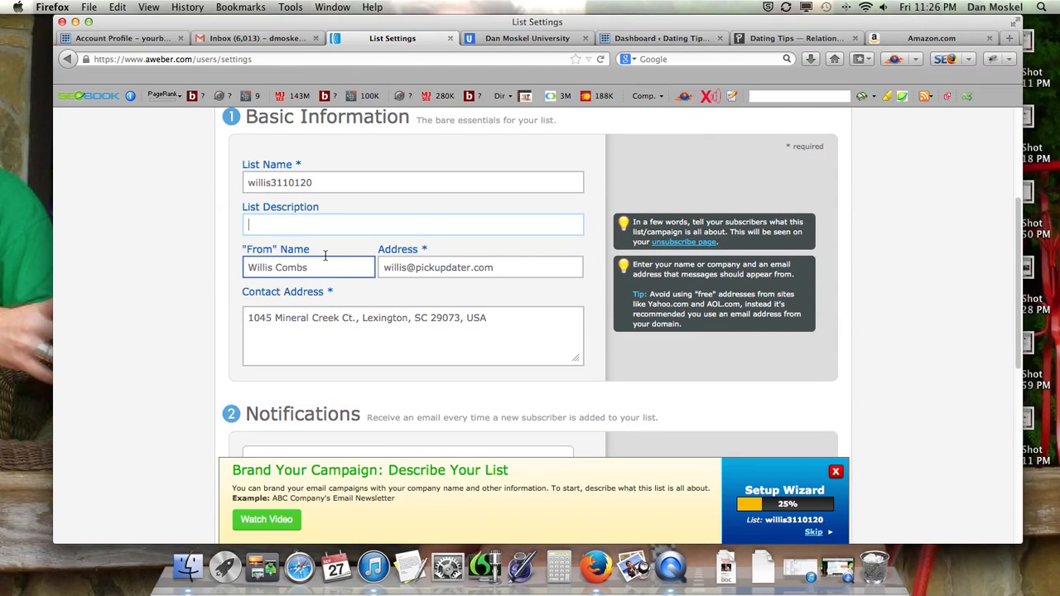
pyautogui.write('dating tips')
pyautogui.scroll(-10, 348, 290)
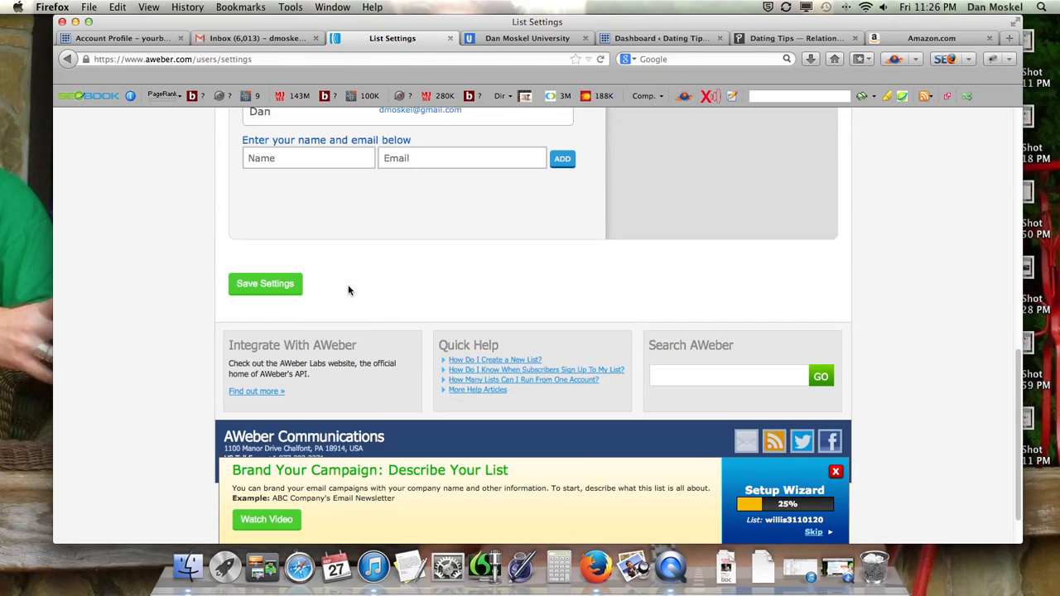
pyautogui.click(267, 284)
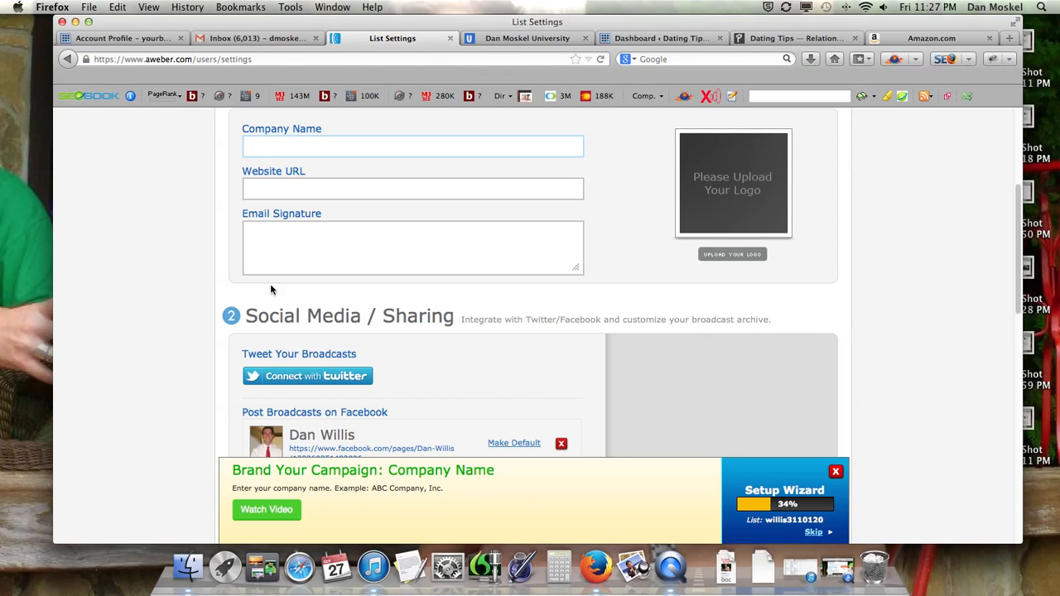
pyautogui.scroll(3, 291, 297)
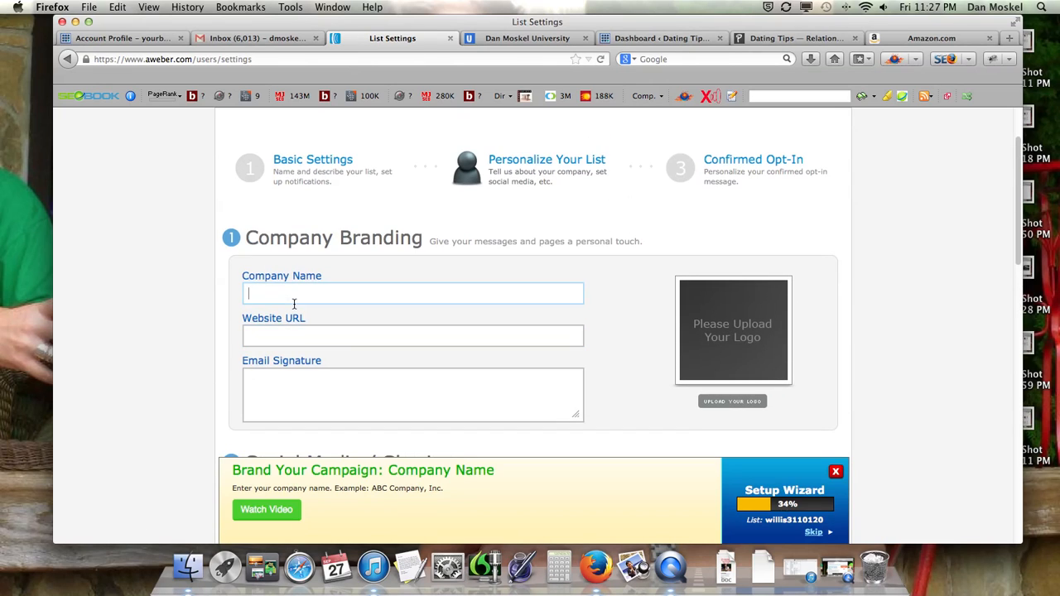
pyautogui.press('Tab')
pyautogui.write('h')
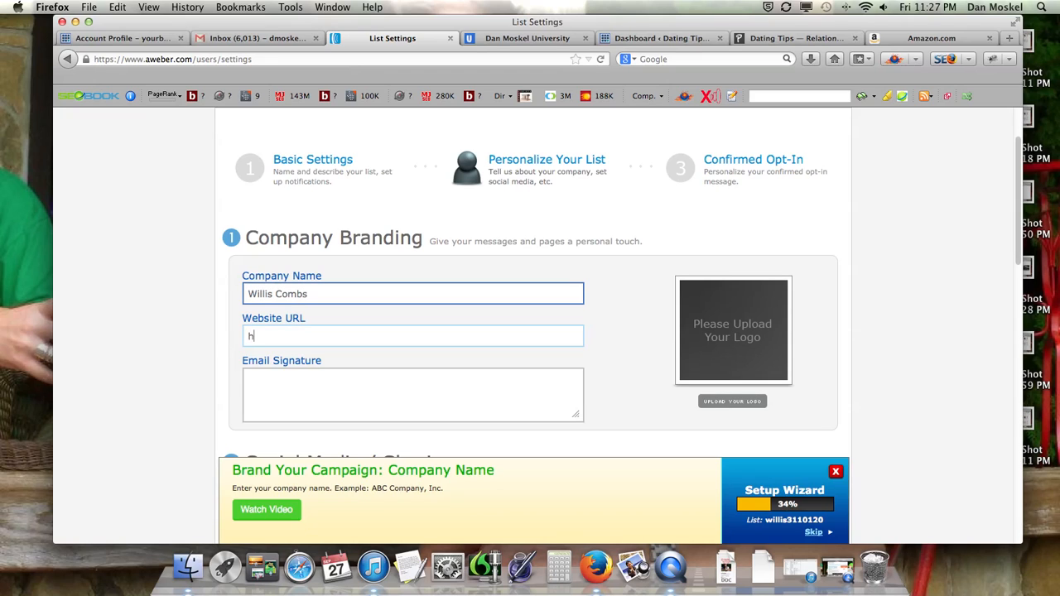
pyautogui.write('ttp://www.pickupdater.com')
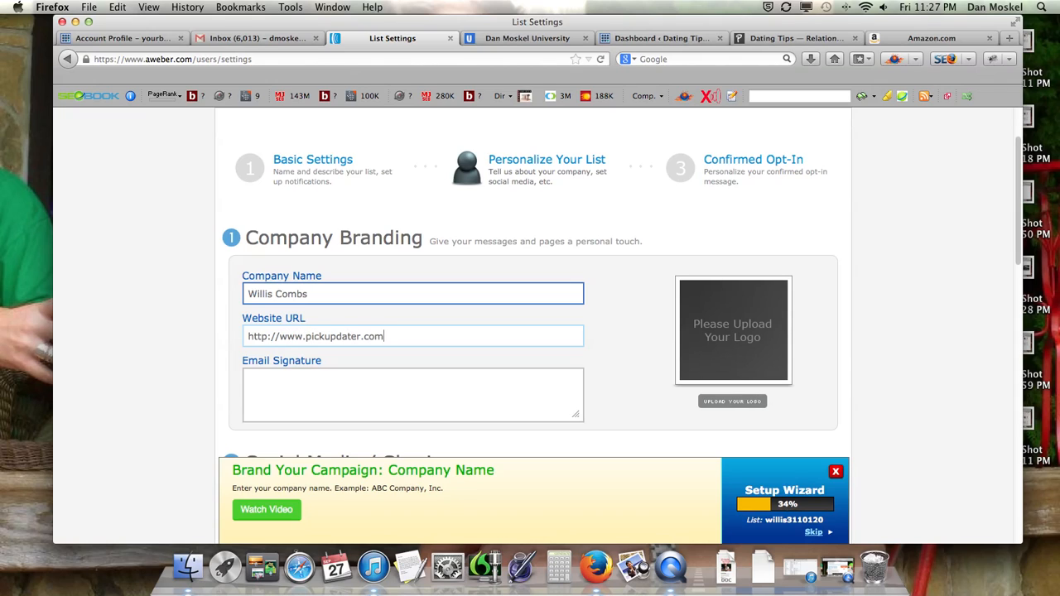
pyautogui.write('/')
pyautogui.press('Tab')
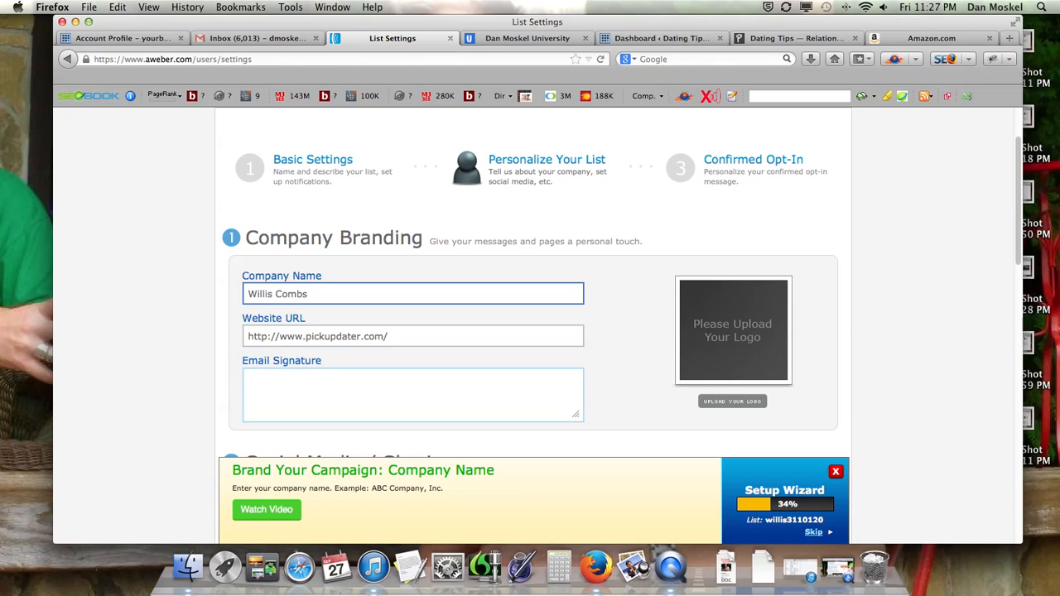
pyautogui.click(283, 296)
pyautogui.tripleClick(283, 295)
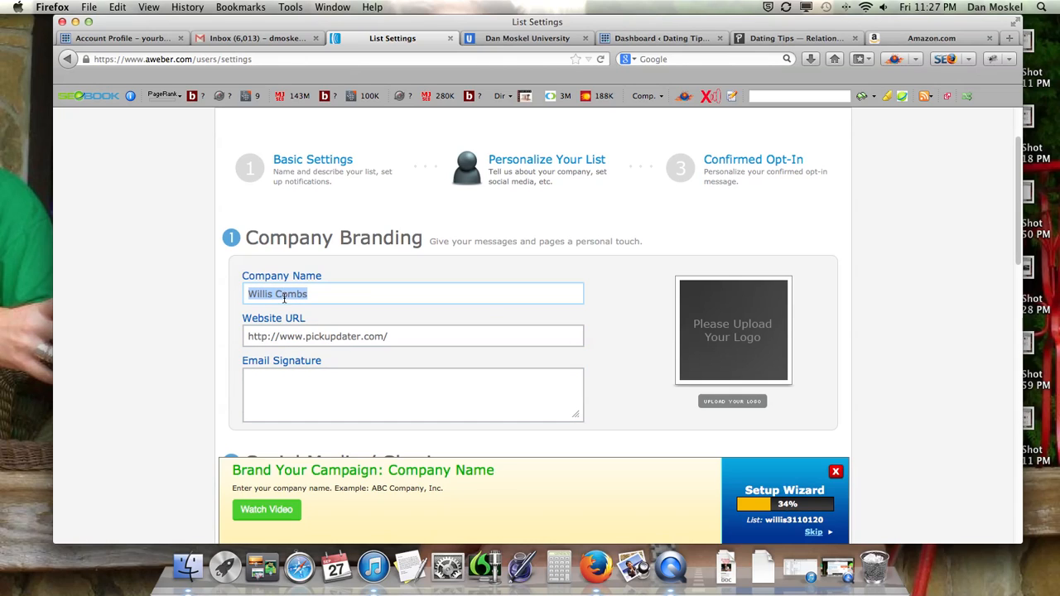
pyautogui.press('super+c')
pyautogui.click(364, 384)
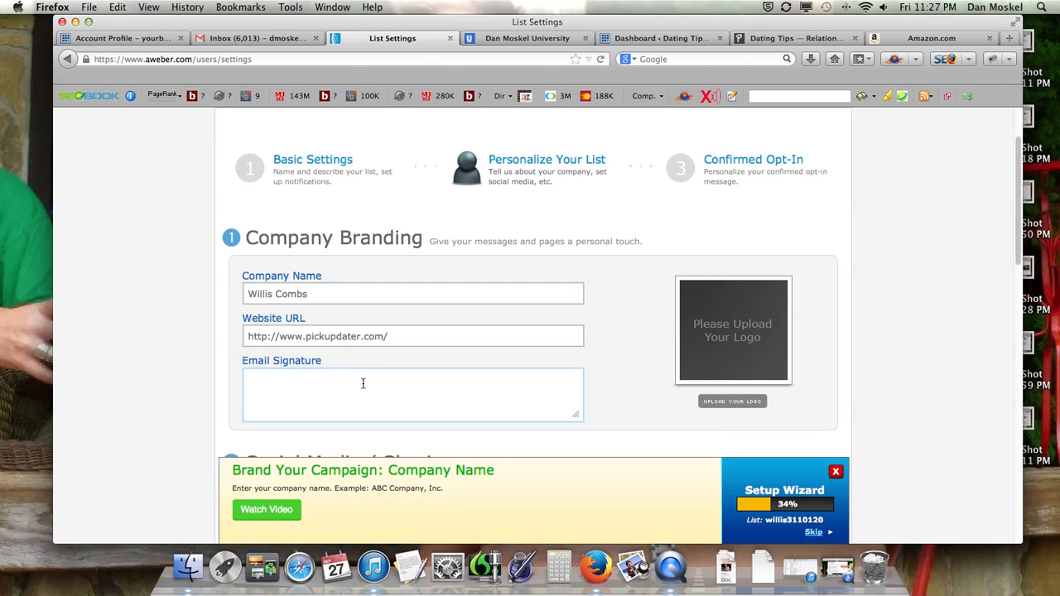
pyautogui.press('super+v')
# Copy the website URL onto a second line of the email signature, below the name
pyautogui.click(397, 336)
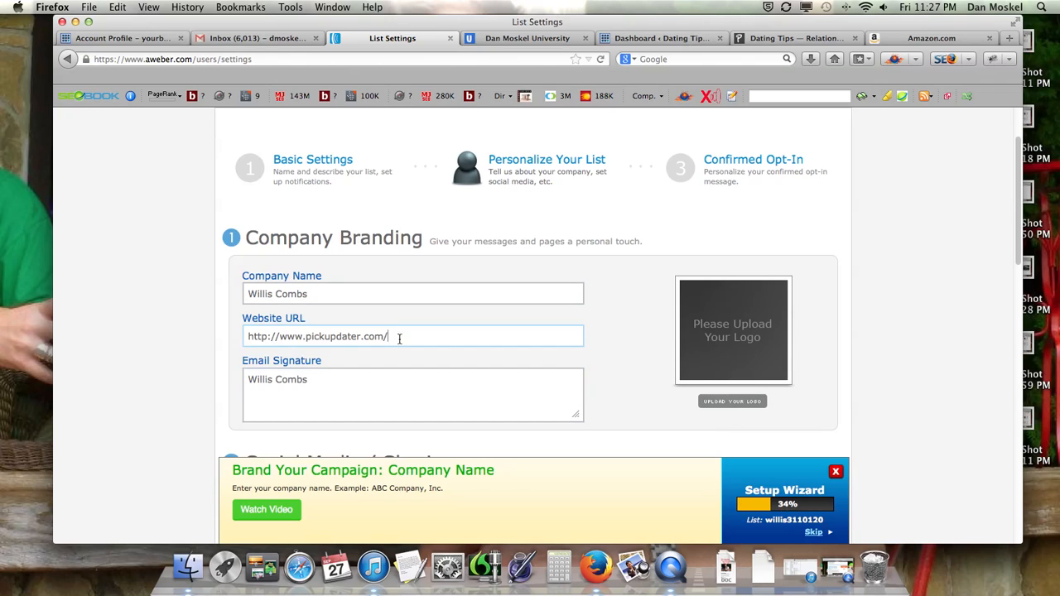
pyautogui.press('super+a')
pyautogui.rightClick(322, 336)
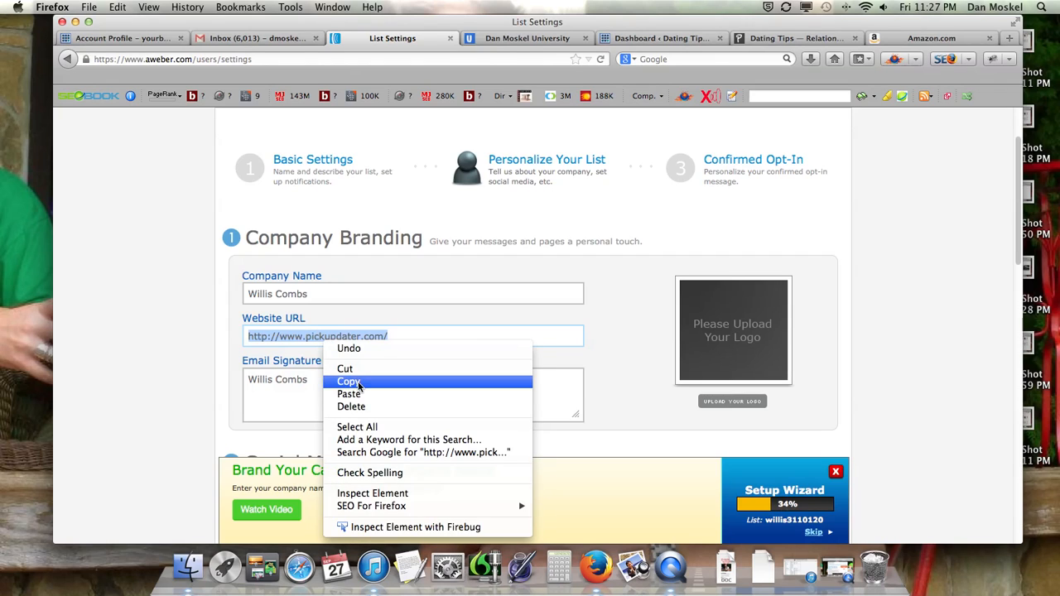
pyautogui.click(339, 382)
pyautogui.click(339, 384)
pyautogui.press('super+v')
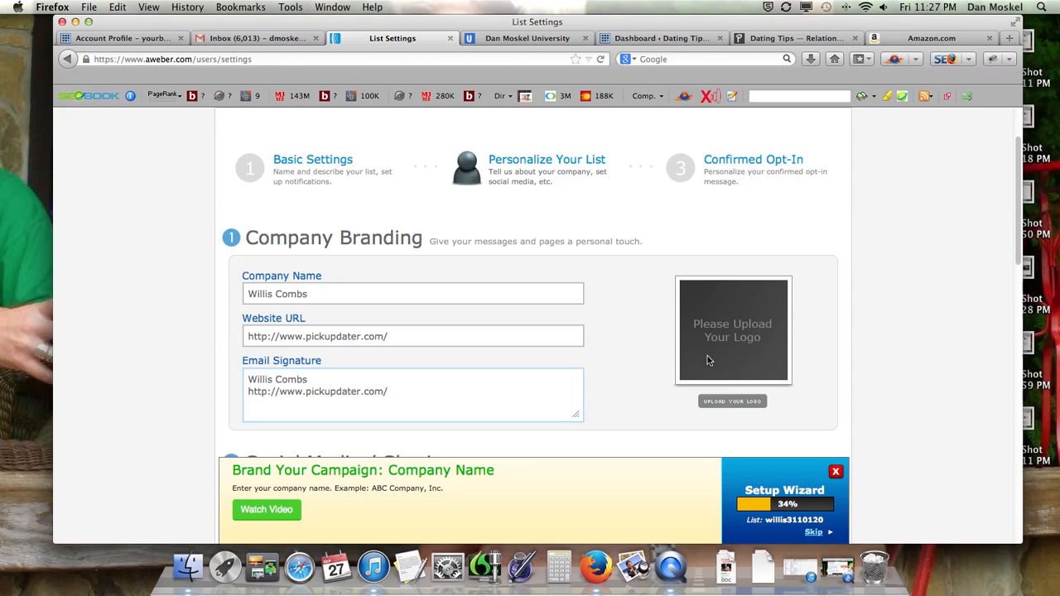
# Open the logo upload dialog for the company branding and close it without choosing a file
pyautogui.scroll(-3, 592, 358)
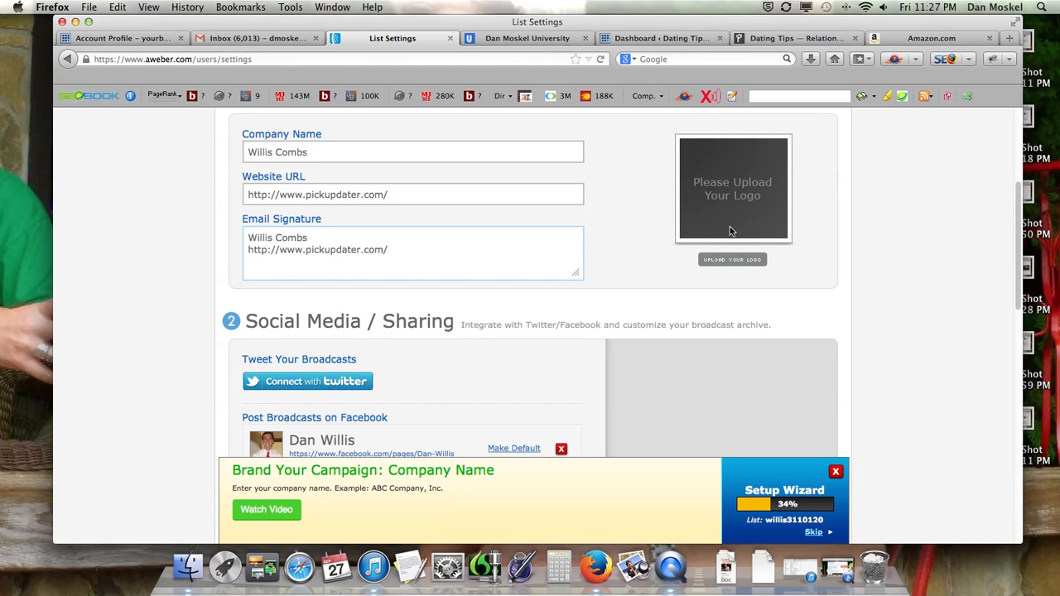
pyautogui.click(733, 259)
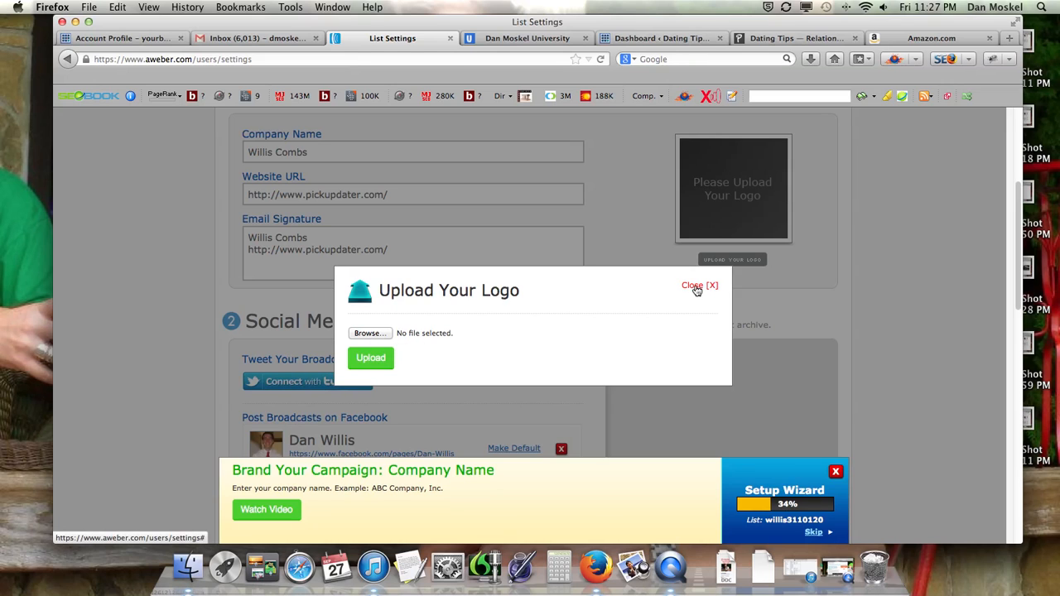
pyautogui.click(696, 288)
# Look over the company branding entries and the Twitter and Facebook connection options under Social Media / Sharing
pyautogui.scroll(-5, 421, 327)
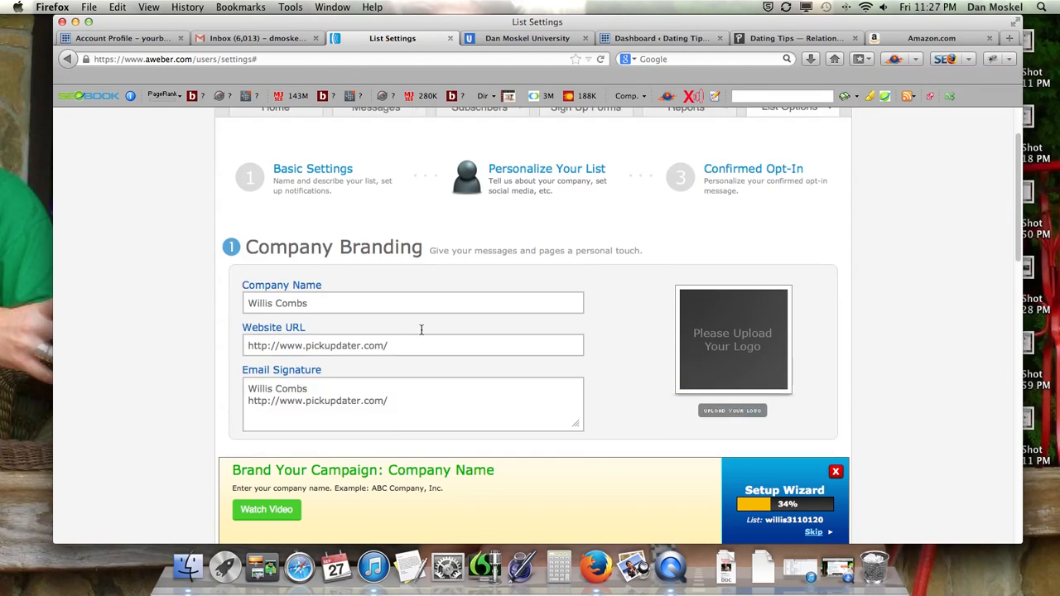
pyautogui.scroll(-3, 426, 327)
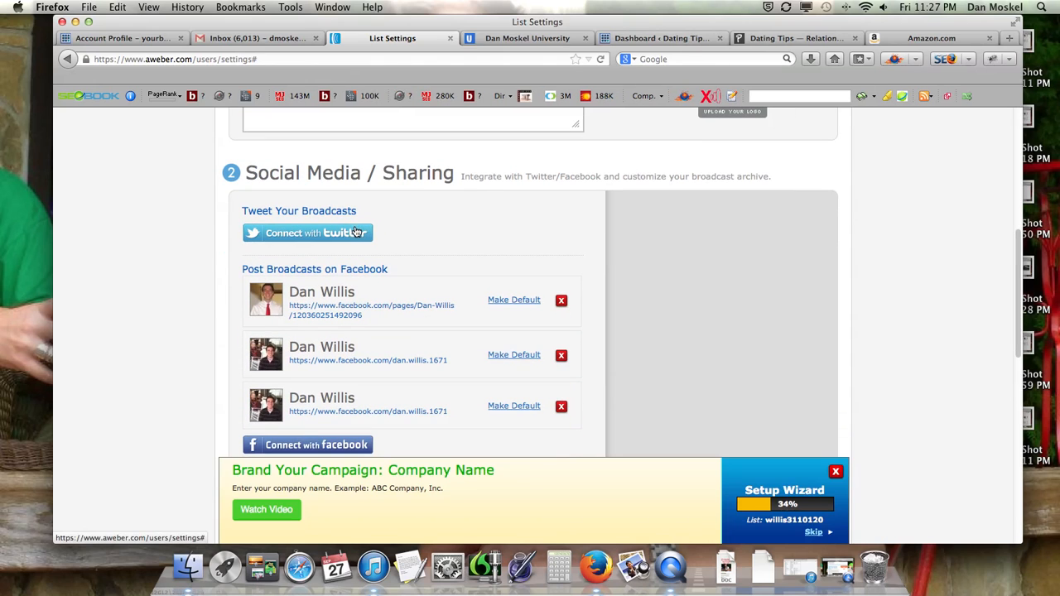
pyautogui.scroll(-3, 345, 416)
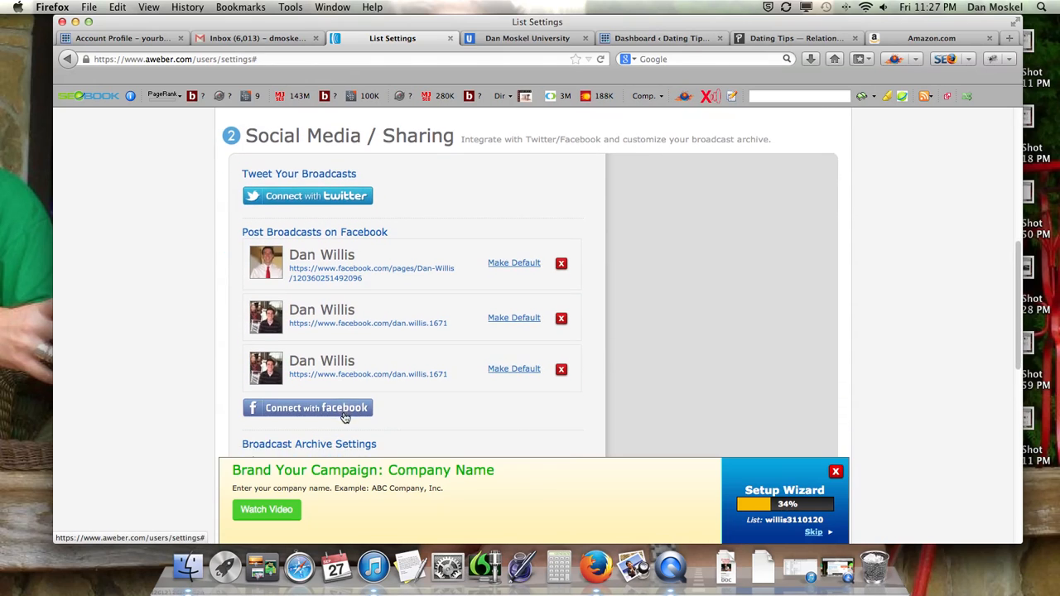
pyautogui.scroll(5, 339, 373)
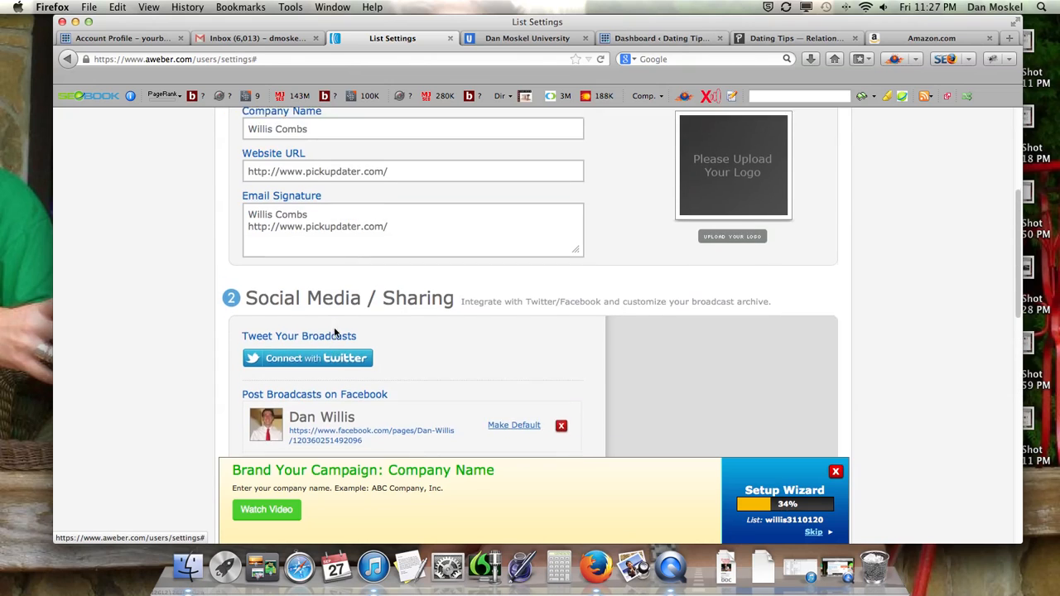
pyautogui.scroll(-1, 335, 331)
pyautogui.click(1009, 39)
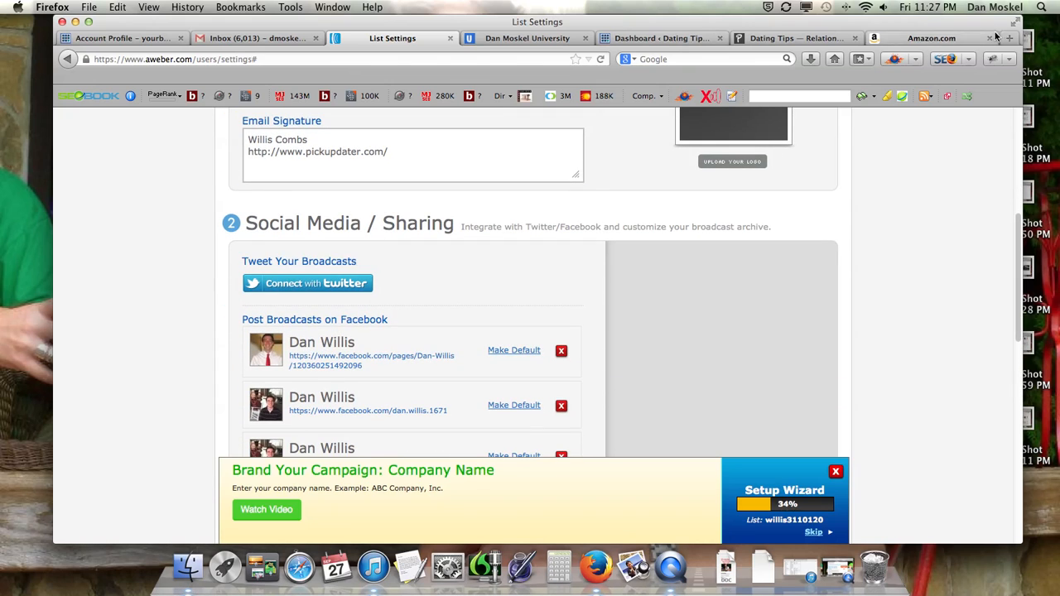
pyautogui.write('fa')
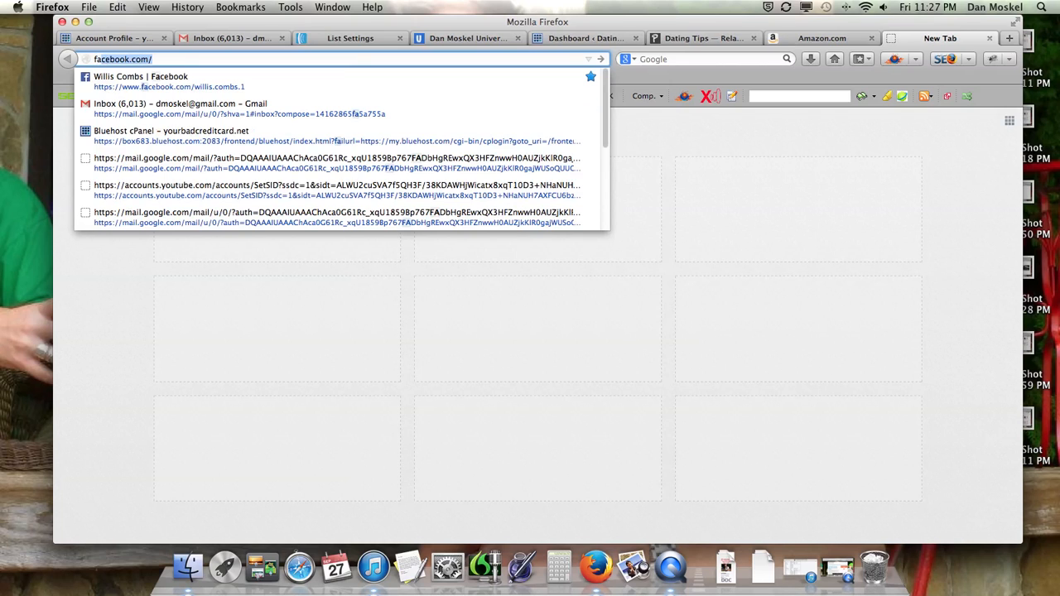
pyautogui.press('BackSpace')
pyautogui.press('BackSpace')
pyautogui.press('BackSpace')
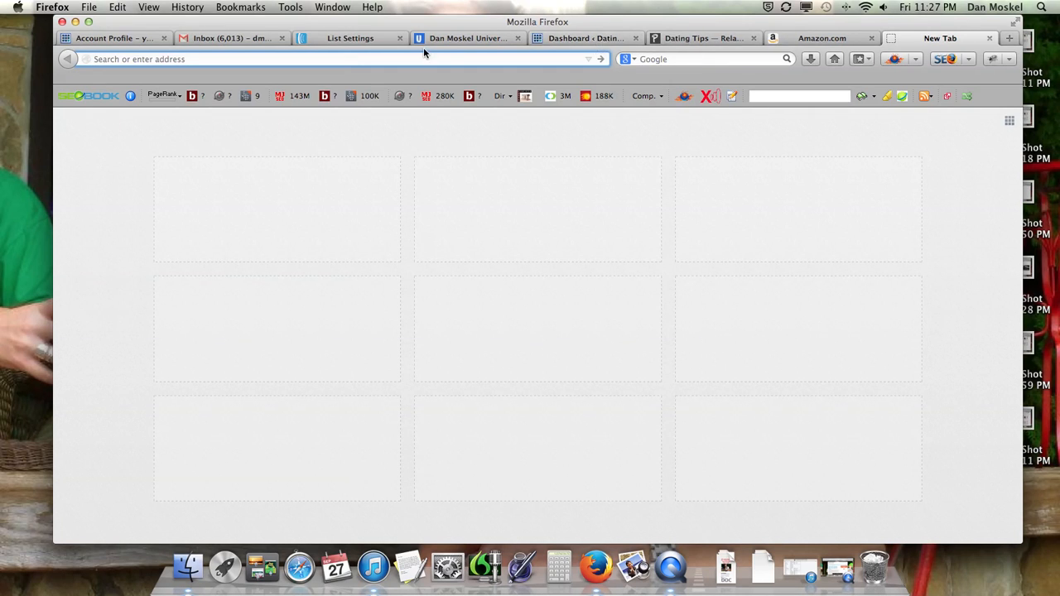
pyautogui.click(352, 39)
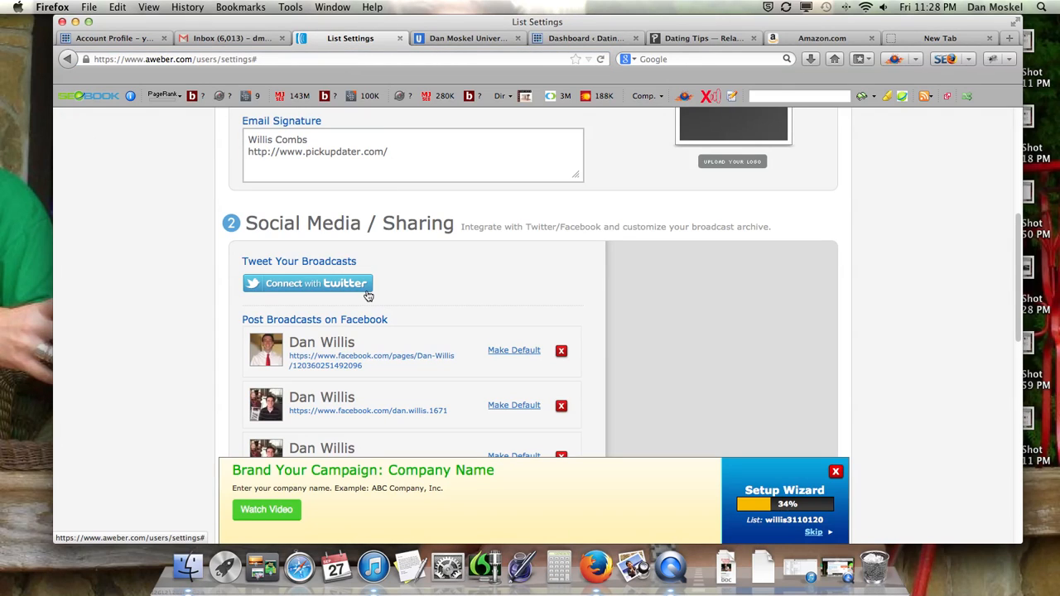
# Examine the rest of the Social Media / Sharing section, including the broadcast archive and unsubscribe page settings
pyautogui.scroll(-5, 369, 296)
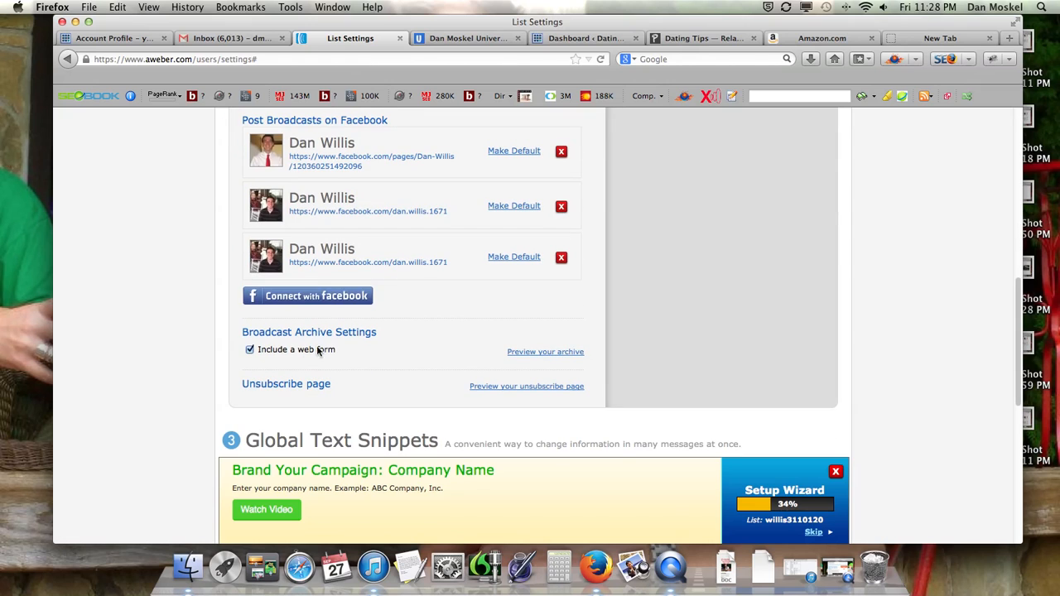
pyautogui.scroll(10, 331, 300)
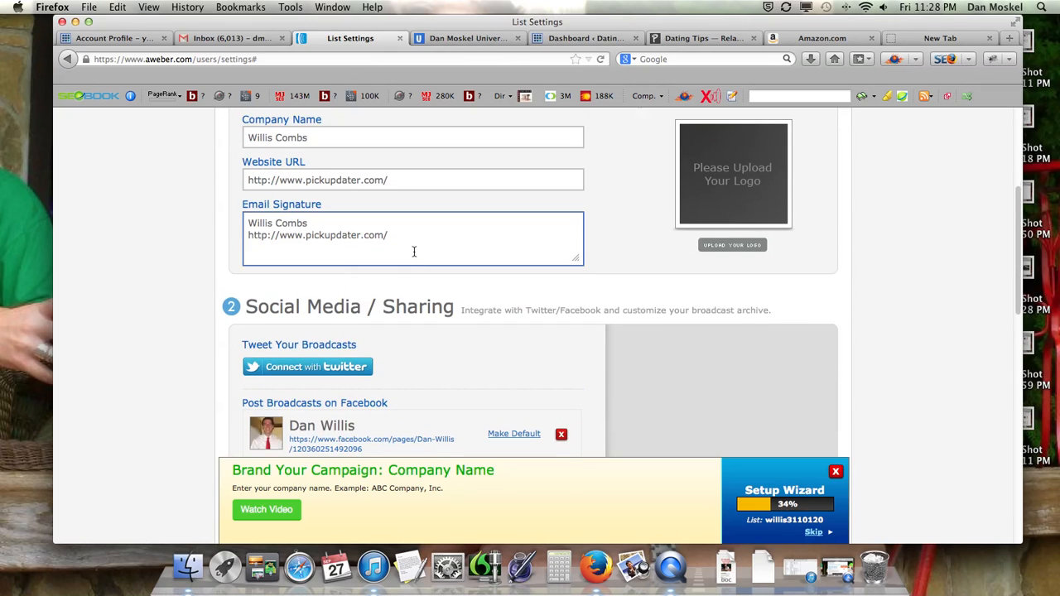
pyautogui.scroll(2, 472, 245)
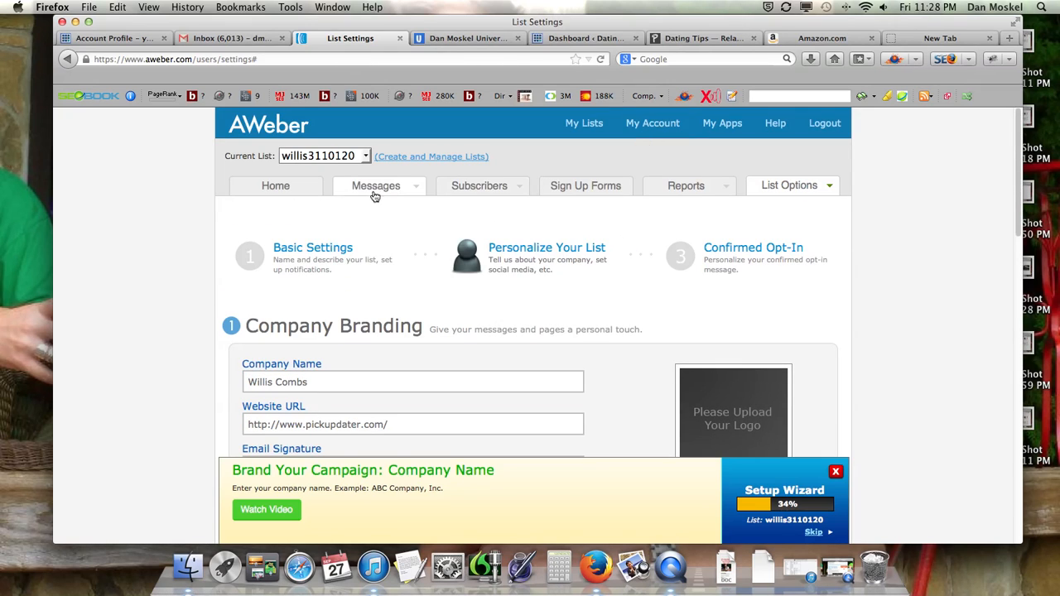
pyautogui.moveTo(381, 194)
pyautogui.scroll(-8, 280, 292)
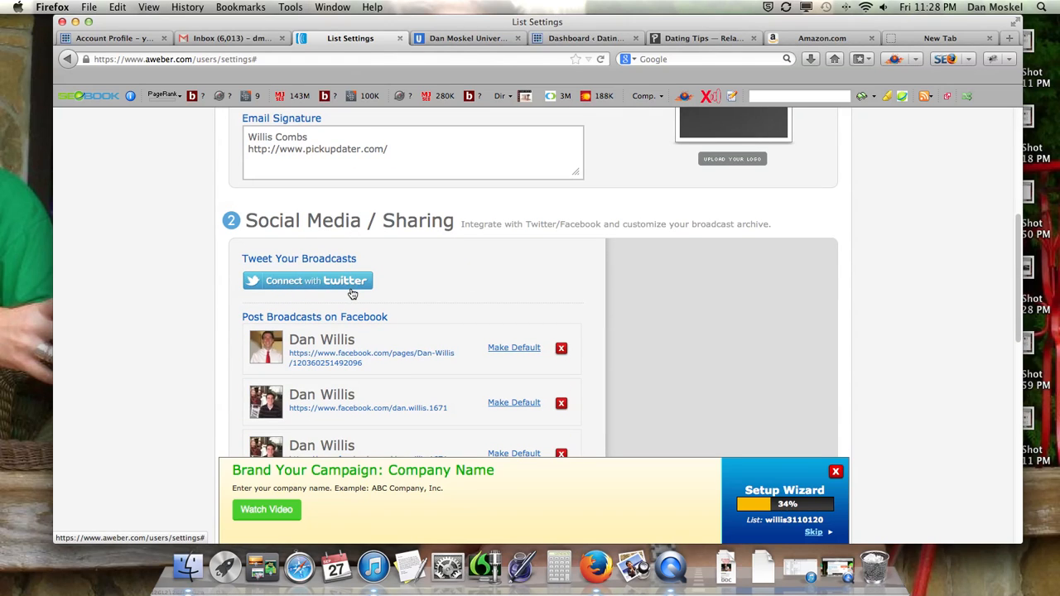
pyautogui.scroll(-5, 351, 292)
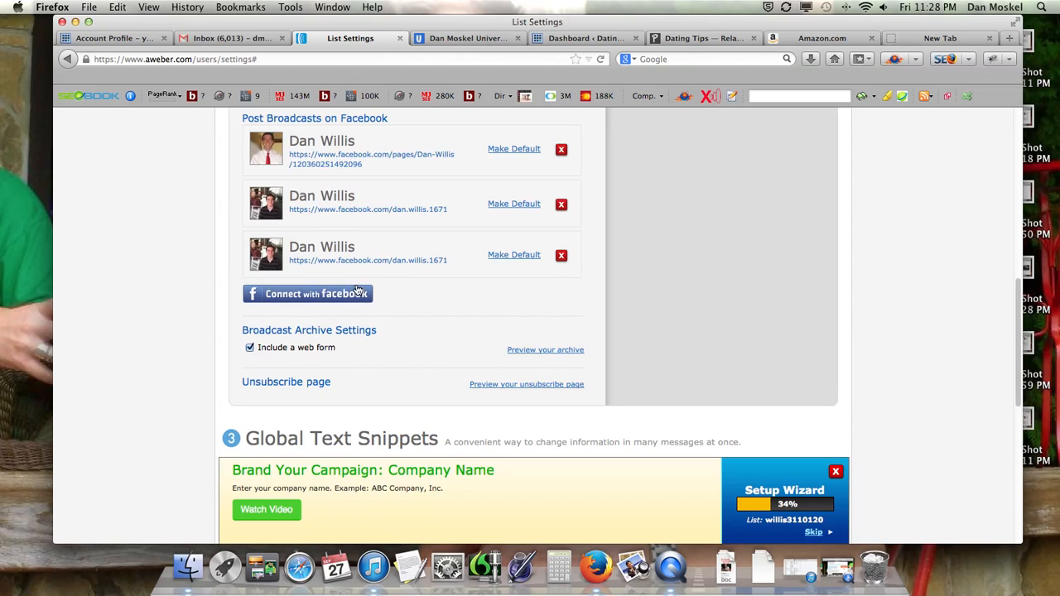
pyautogui.scroll(4, 355, 290)
pyautogui.scroll(-5, 356, 292)
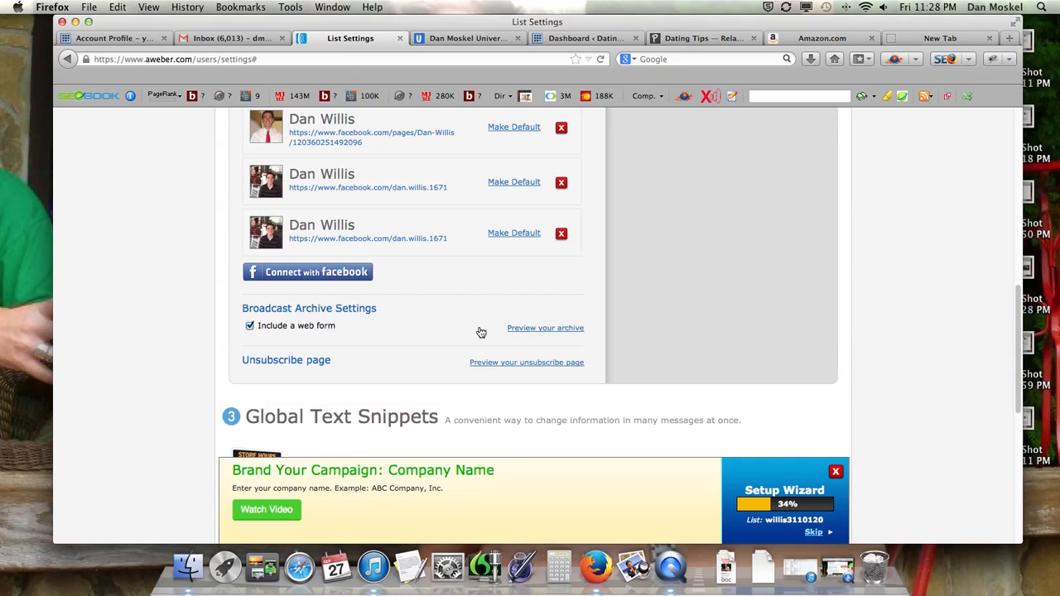
# Open the broadcast archive preview in a new tab, look through the page, and close it
pyautogui.rightClick(545, 330)
pyautogui.click(575, 340)
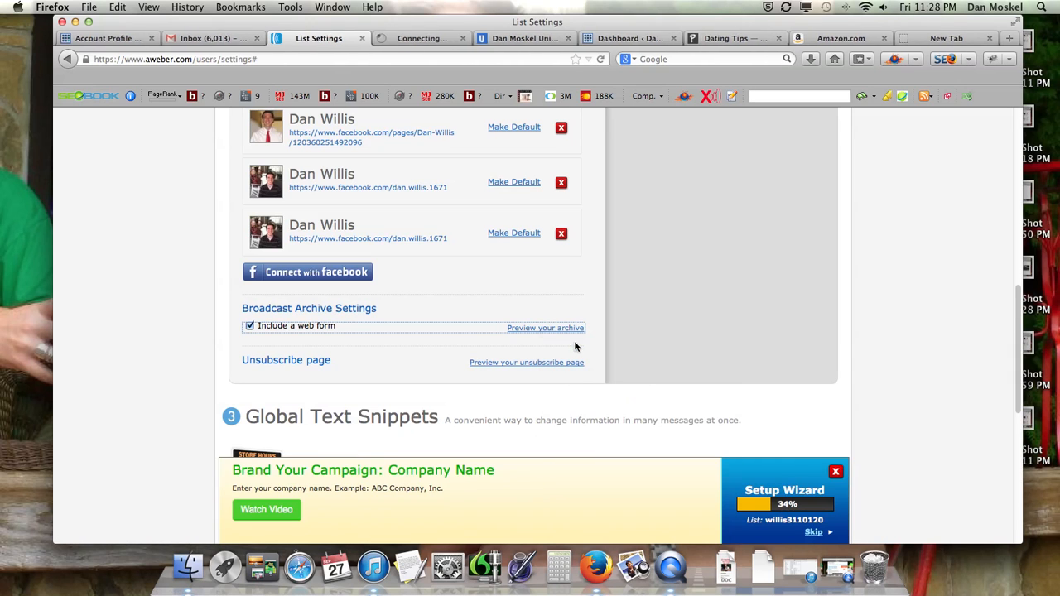
pyautogui.scroll(5, 294, 275)
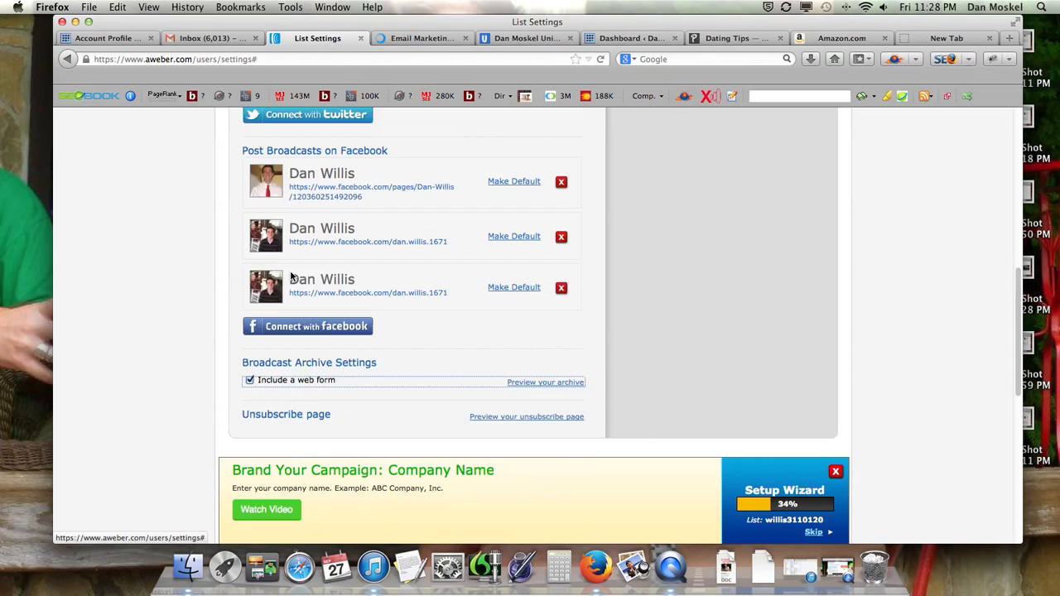
pyautogui.scroll(-2, 290, 276)
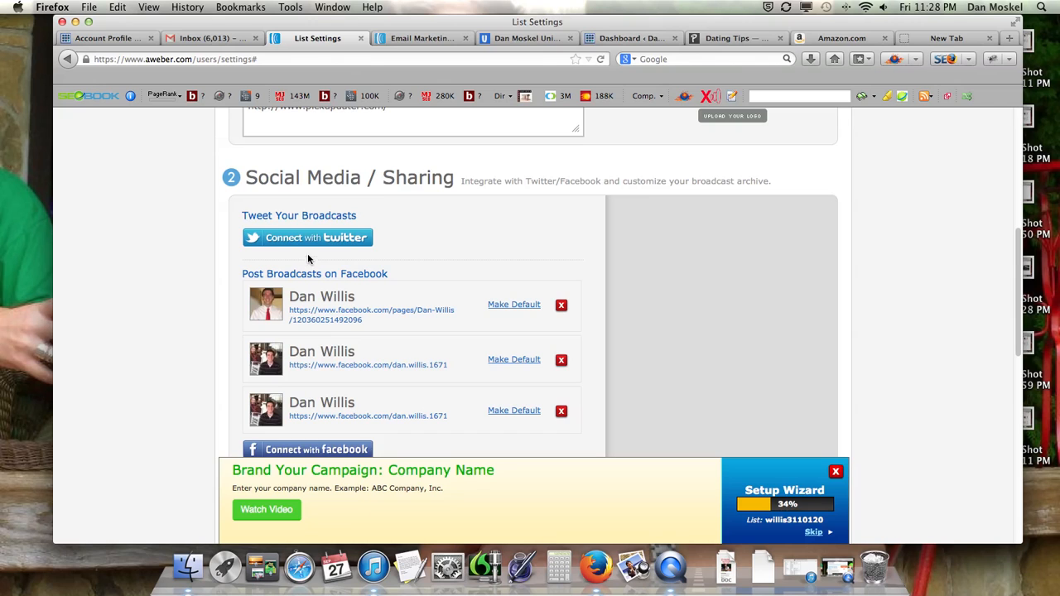
pyautogui.scroll(-5, 420, 229)
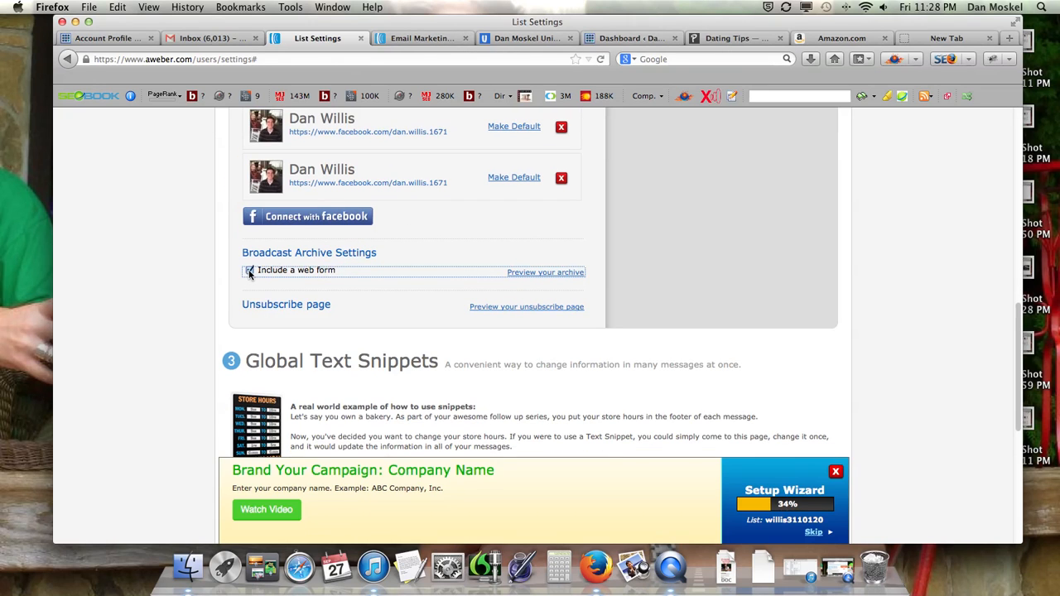
pyautogui.hotkey('ctrl', 'Up')
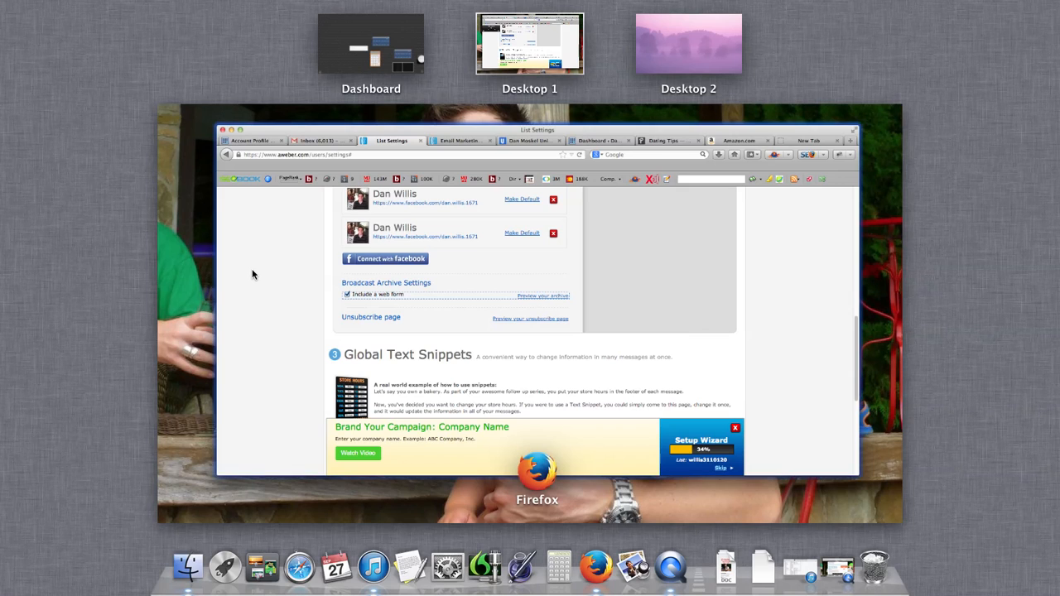
pyautogui.click(270, 277)
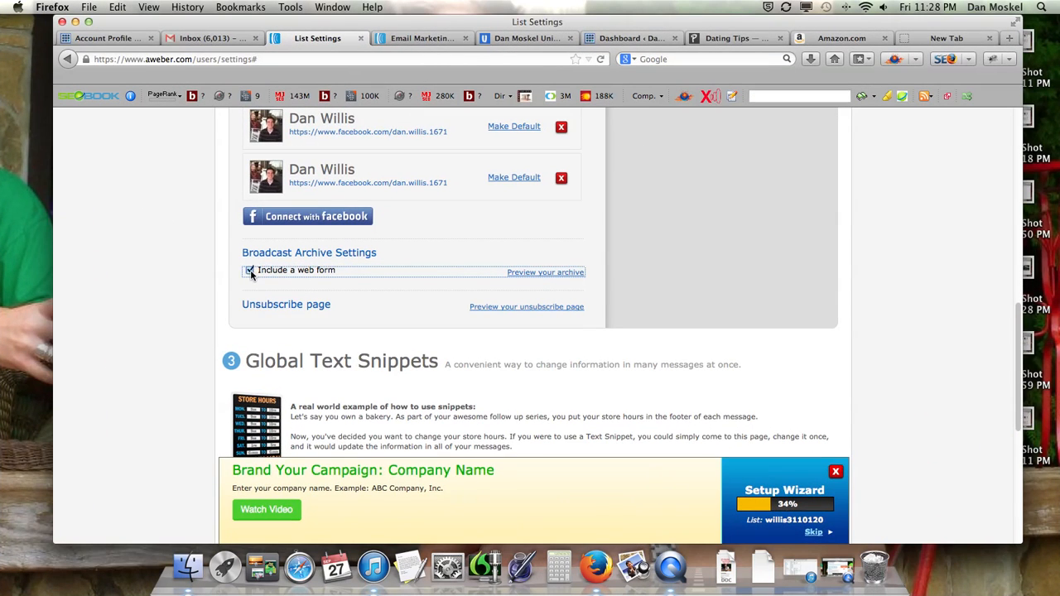
pyautogui.click(431, 38)
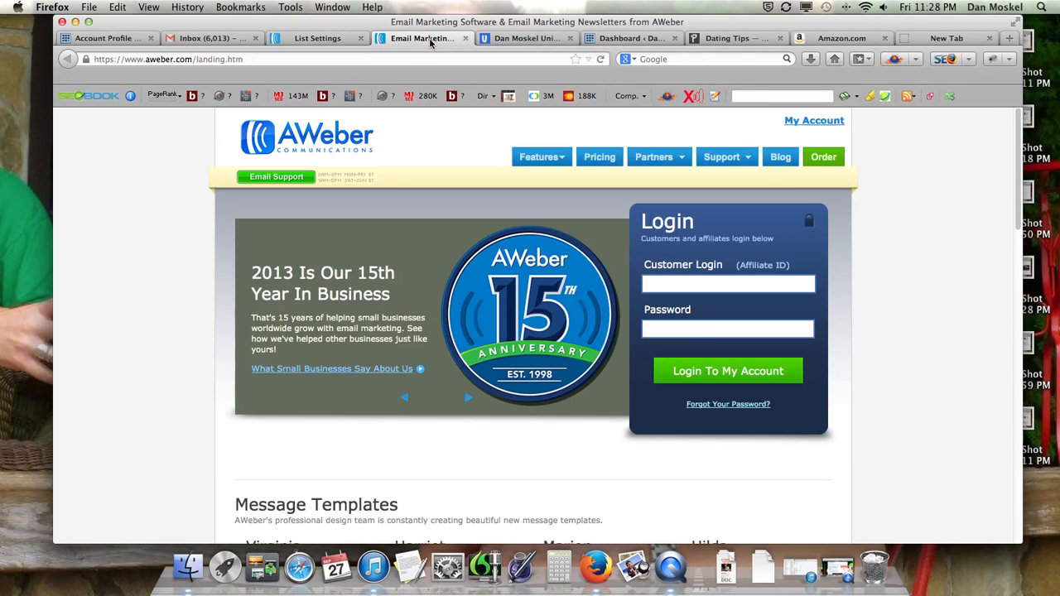
pyautogui.scroll(-5, 512, 181)
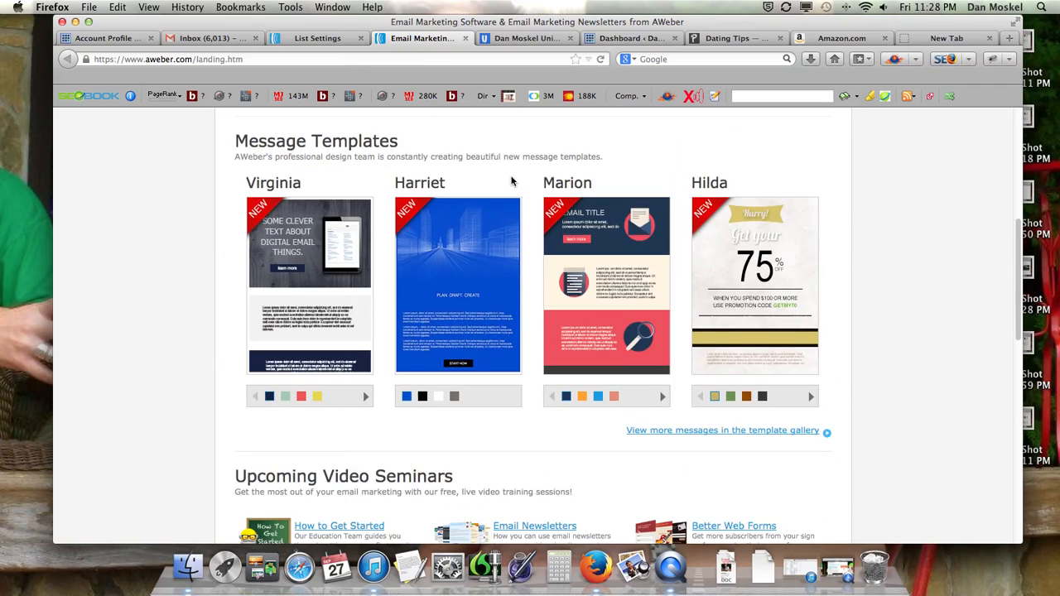
pyautogui.scroll(-4, 512, 181)
pyautogui.scroll(8, 512, 180)
pyautogui.click(464, 39)
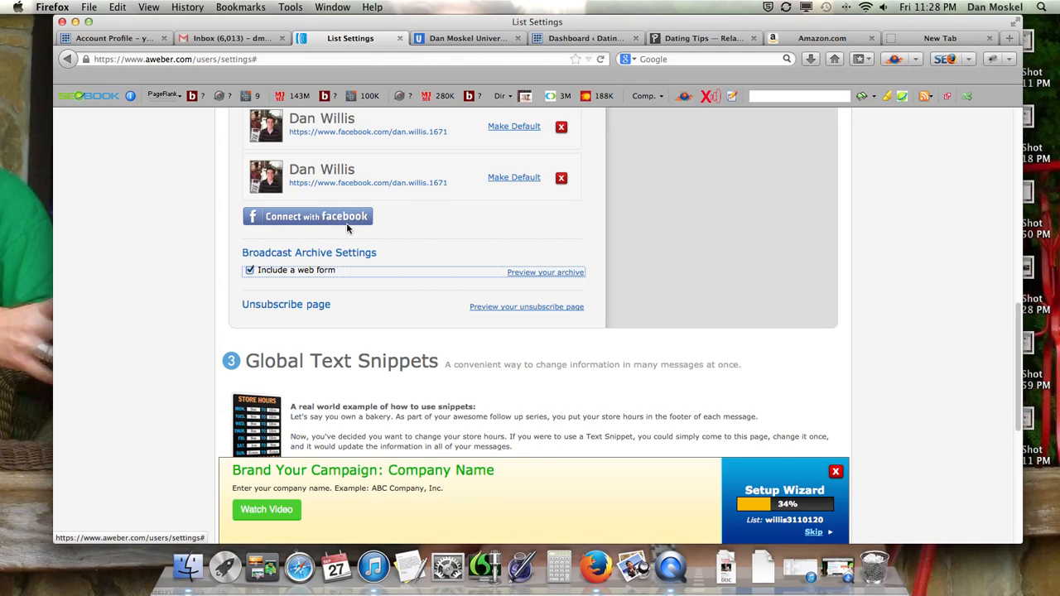
# Open the unsubscribe page preview in a new tab and view it
pyautogui.scroll(10, 347, 225)
pyautogui.scroll(-2, 349, 426)
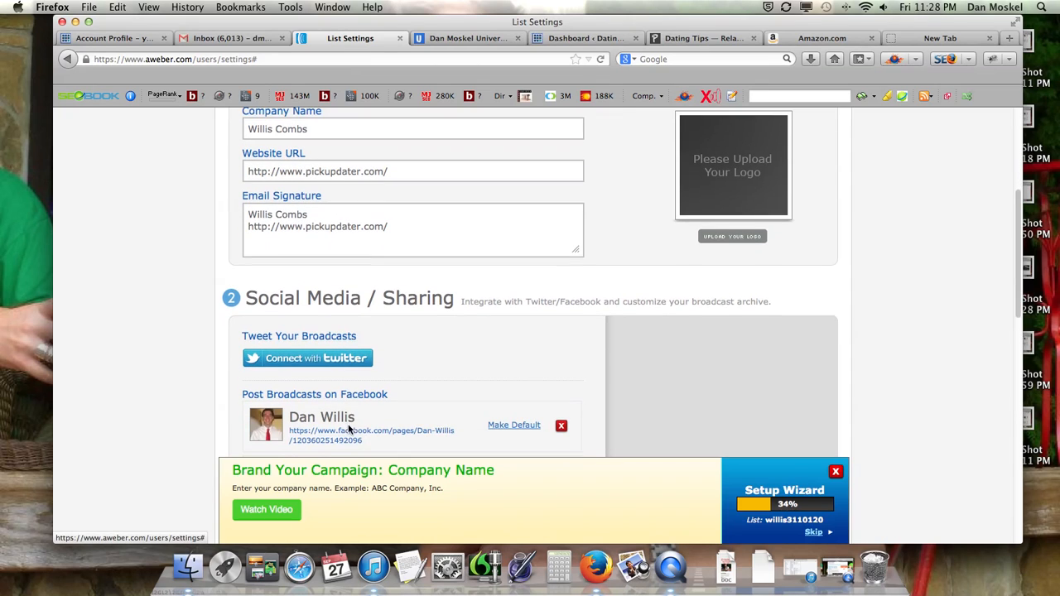
pyautogui.scroll(-5, 344, 373)
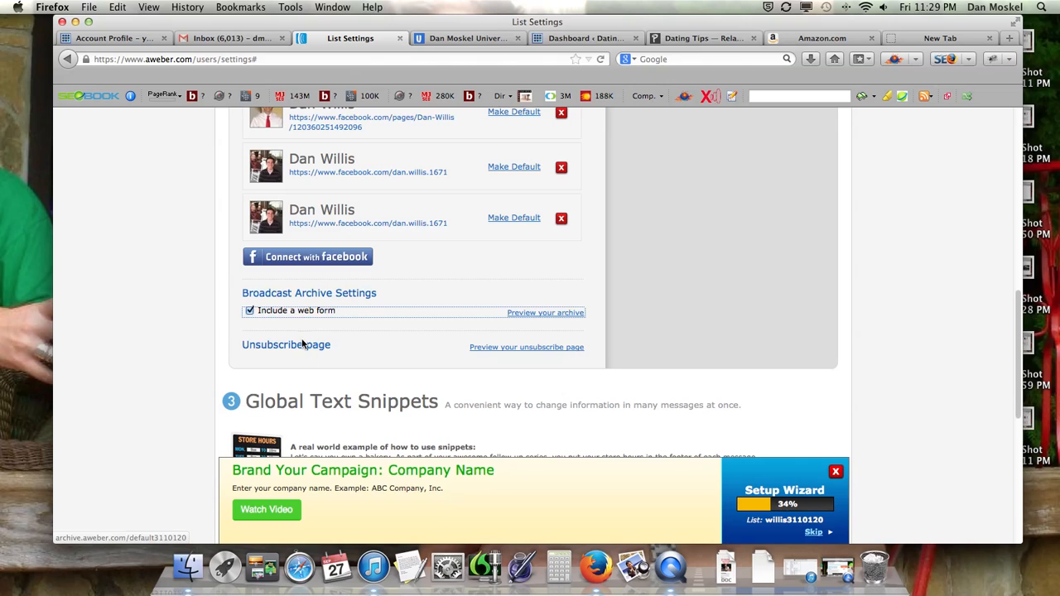
pyautogui.rightClick(513, 347)
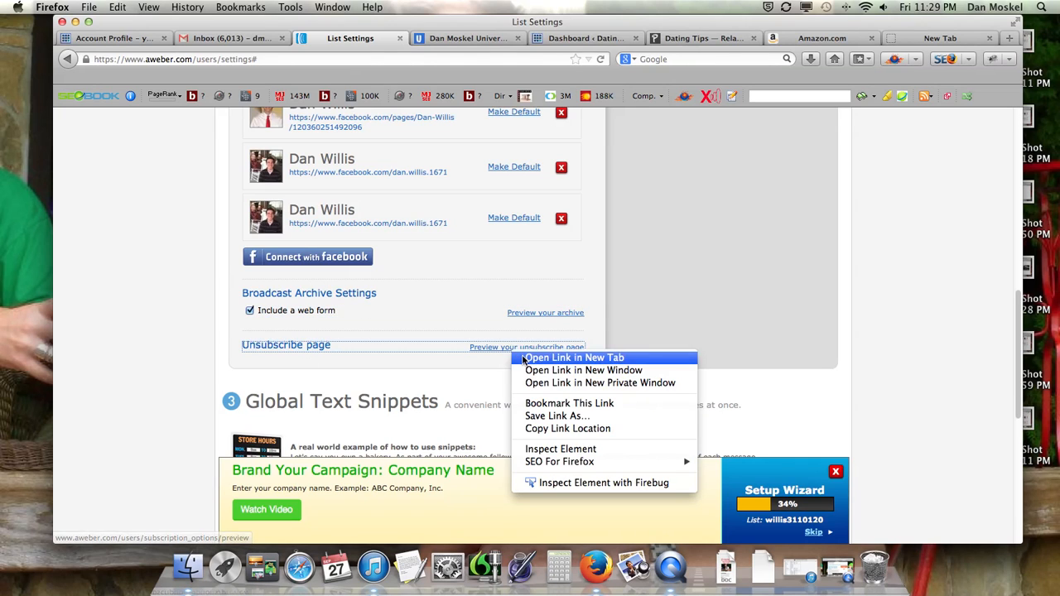
pyautogui.click(523, 355)
pyautogui.click(429, 38)
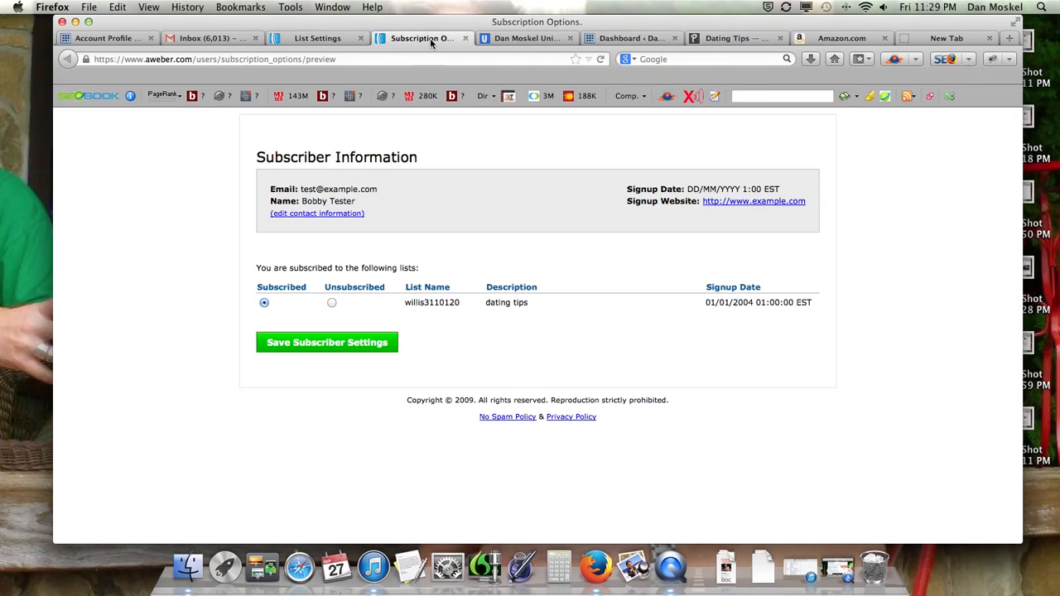
# Return to the list settings and save the Personalize Your List settings, without adding a global text snippet
pyautogui.click(321, 38)
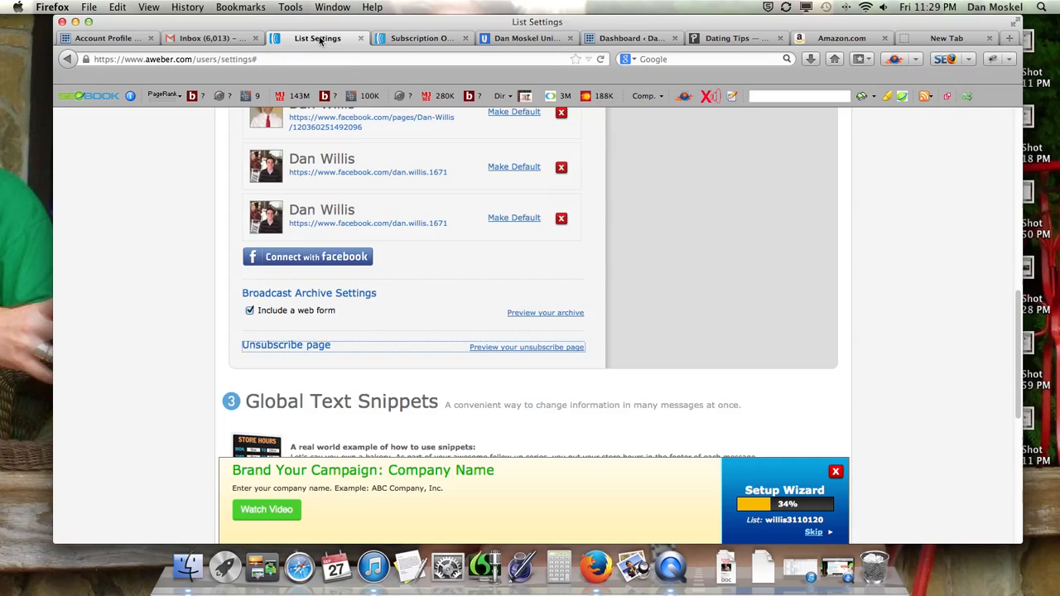
pyautogui.scroll(-5, 418, 256)
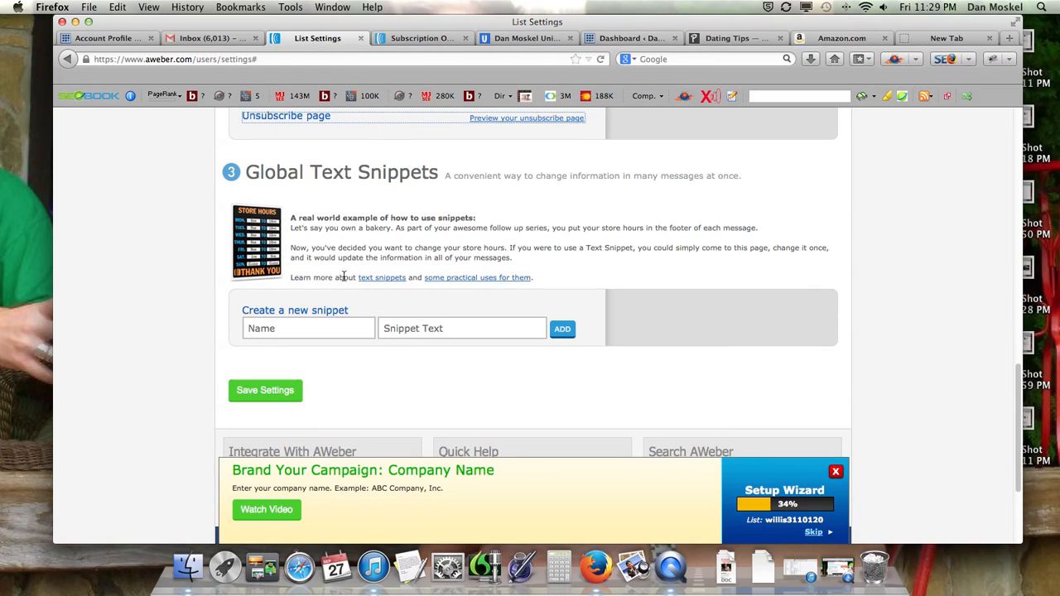
pyautogui.click(275, 394)
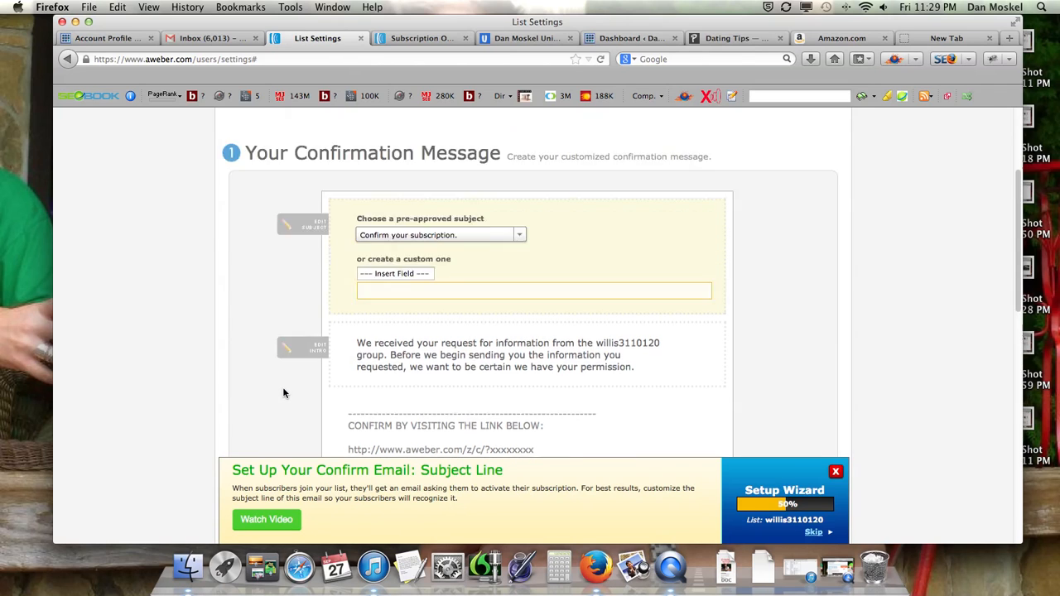
# Turn off Require Opt-In on Web Forms for the list and confirm disabling Confirmed Opt-In for webform submissions
pyautogui.scroll(-10, 397, 301)
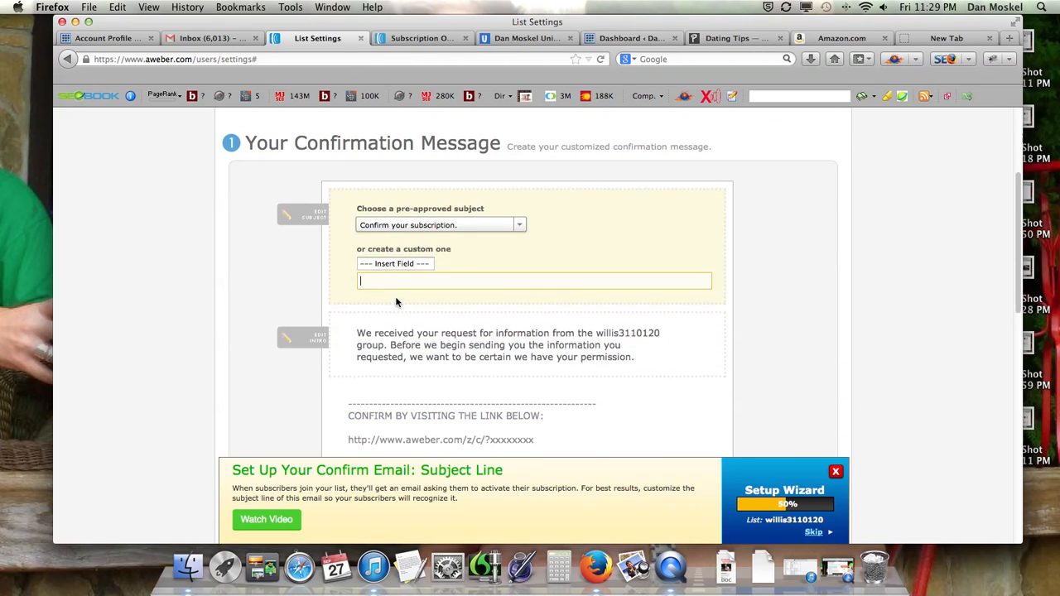
pyautogui.scroll(9, 394, 306)
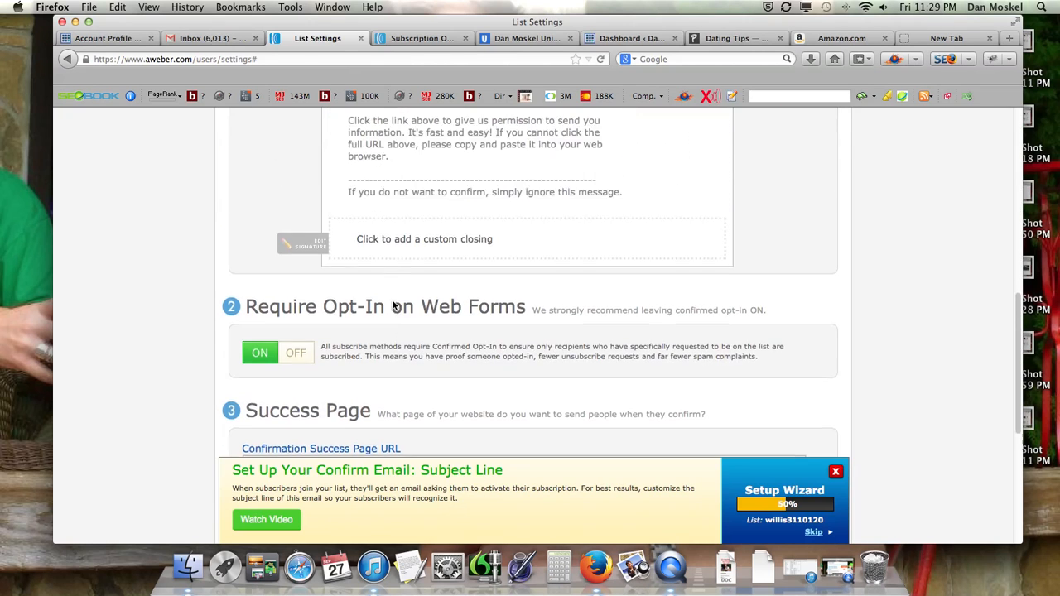
pyautogui.scroll(-1, 394, 306)
pyautogui.scroll(-8, 394, 305)
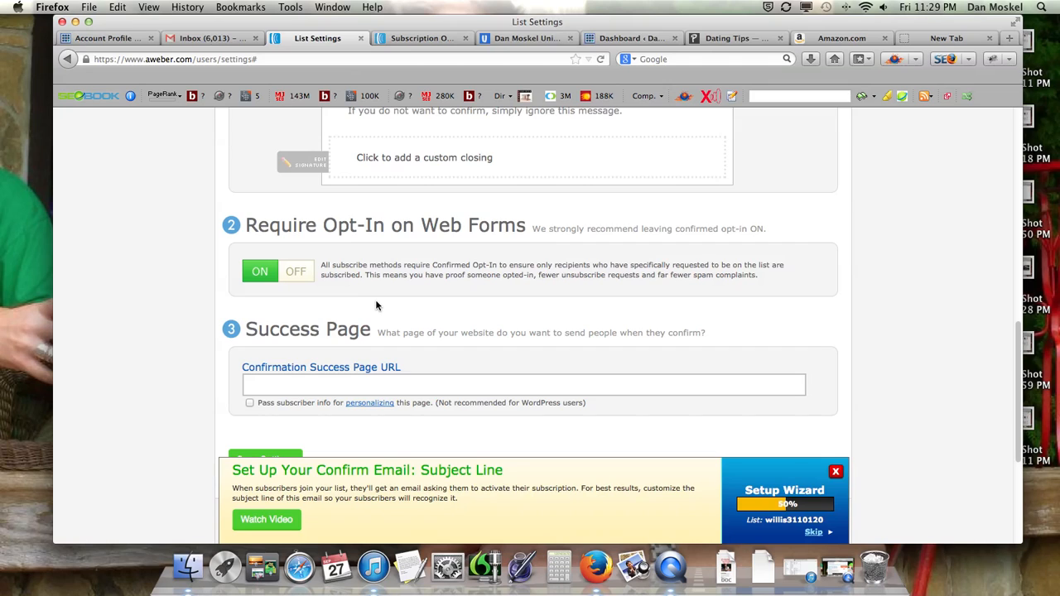
pyautogui.click(280, 281)
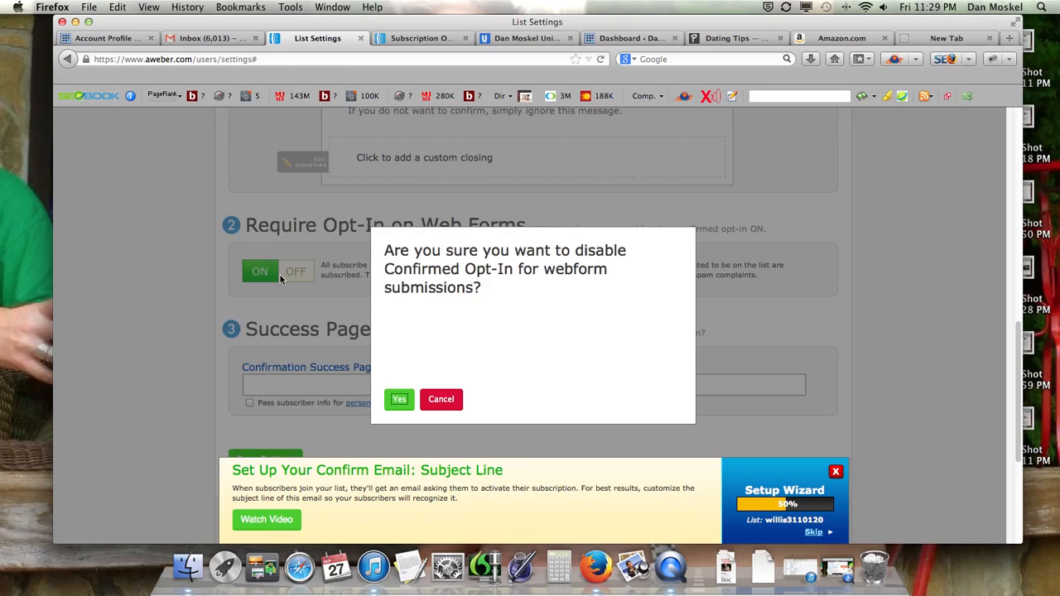
pyautogui.click(406, 400)
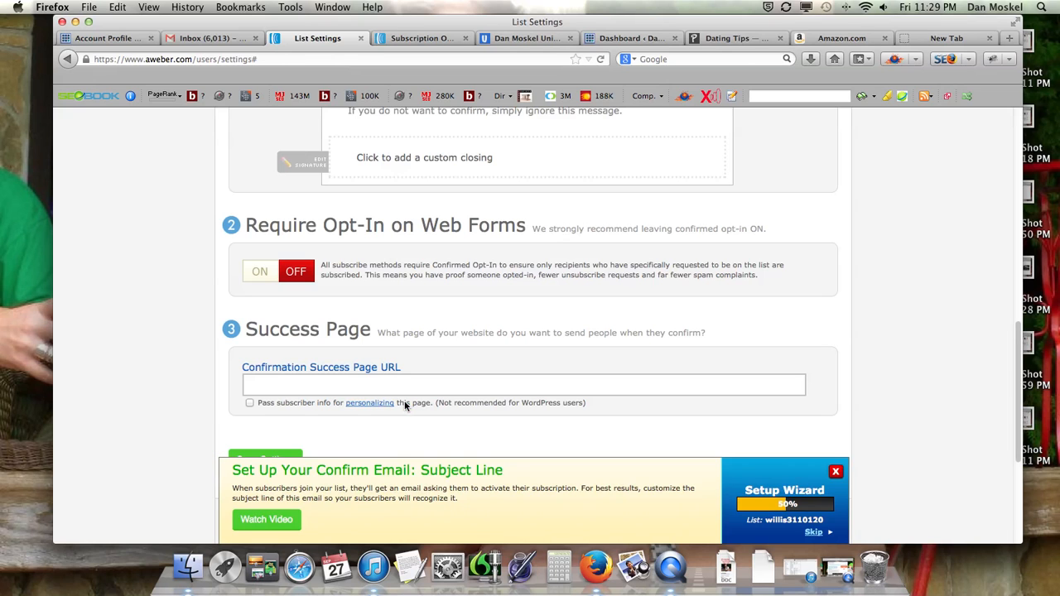
pyautogui.click(409, 381)
pyautogui.scroll(15, 409, 378)
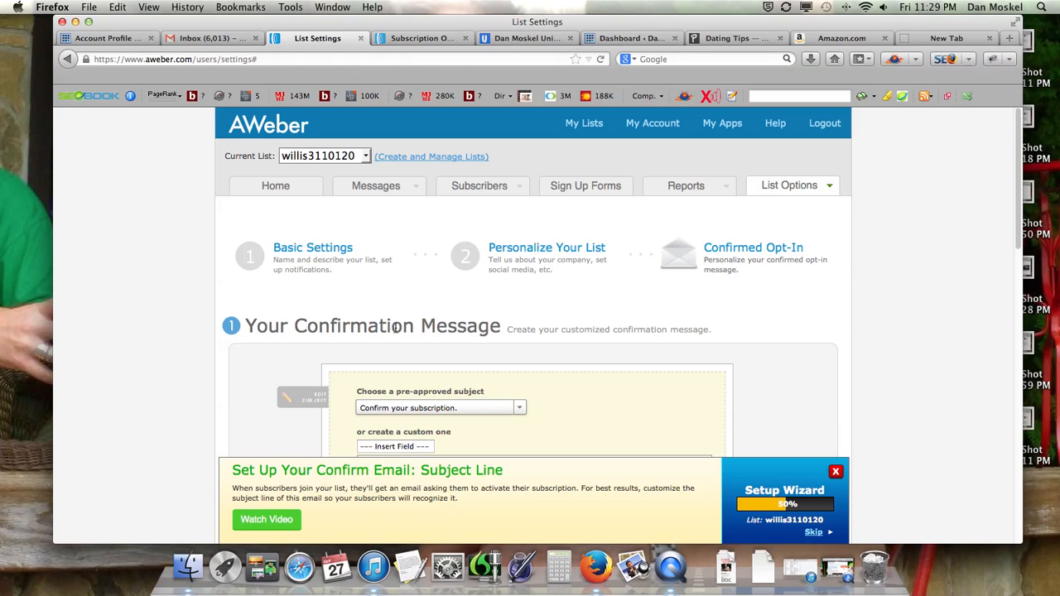
# Enter a made-up partial e-mail in the Free SEO Training Guide sign-up form without submitting it, and return to the list settings
pyautogui.click(517, 45)
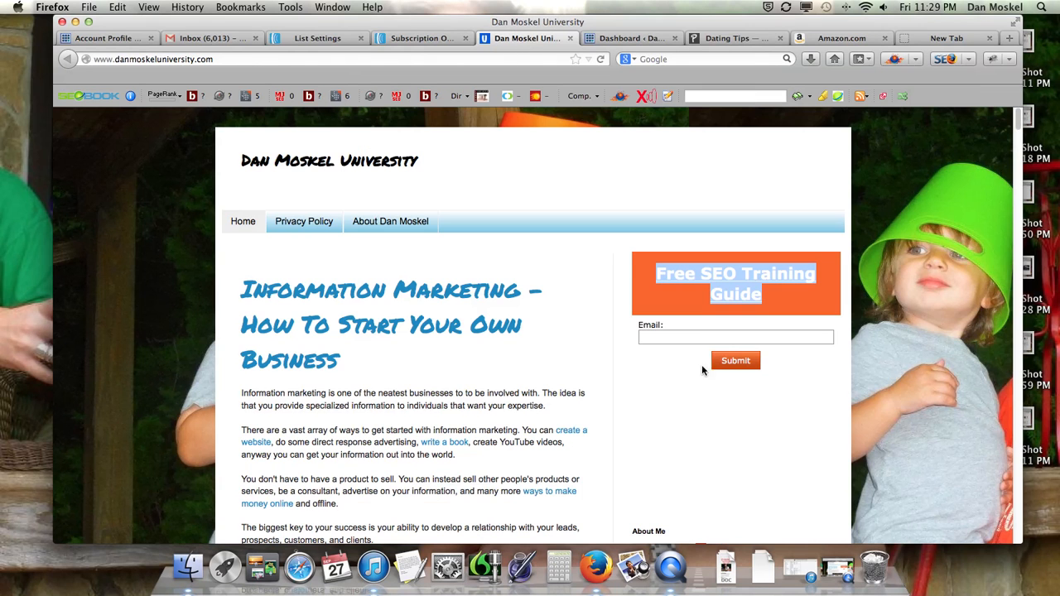
pyautogui.click(681, 333)
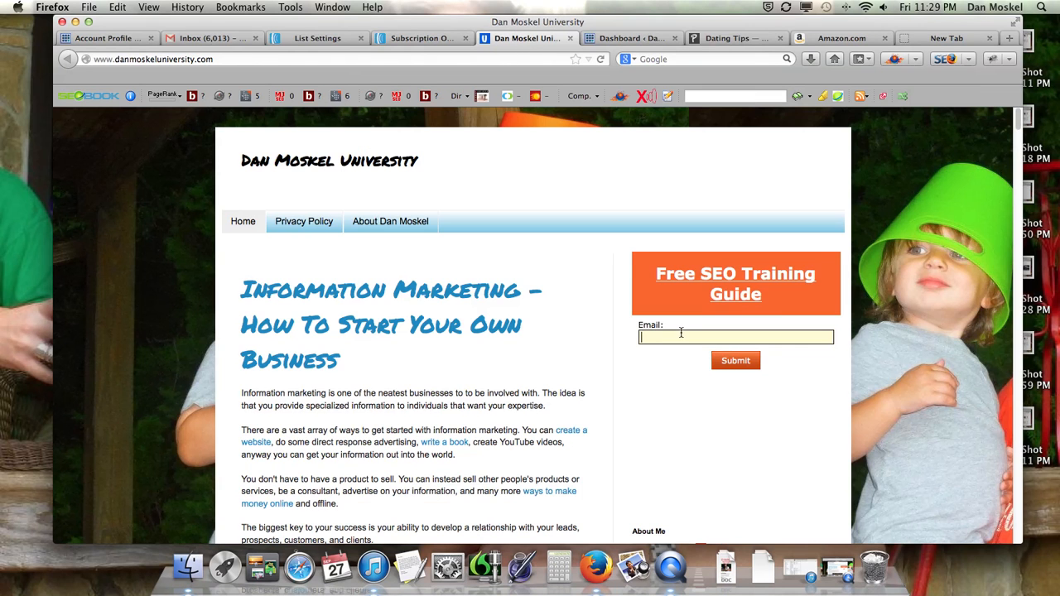
pyautogui.write('jfksjfjkjdkfjsk@')
pyautogui.click(423, 38)
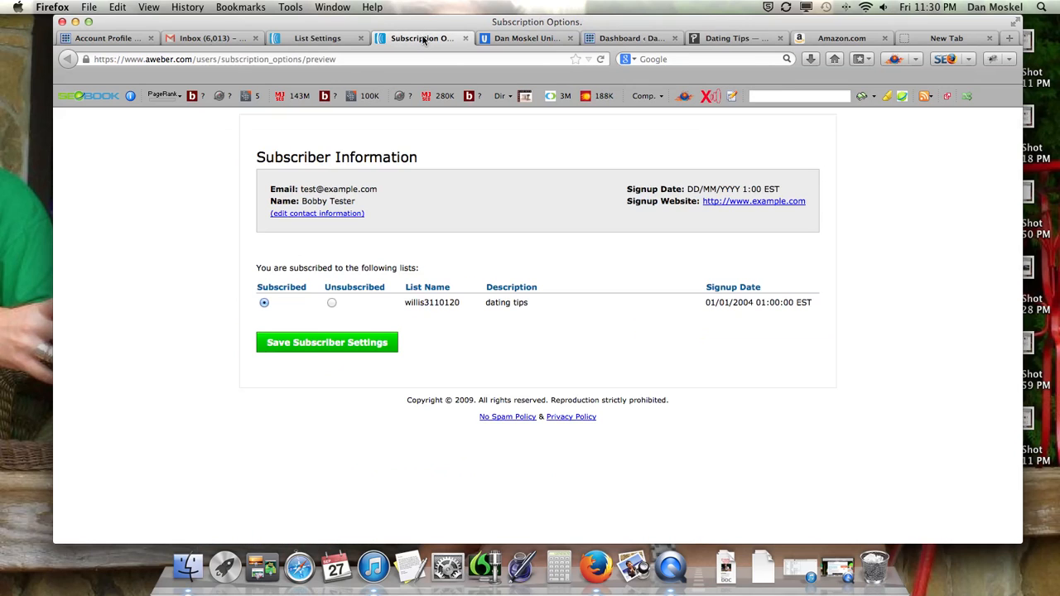
pyautogui.click(318, 38)
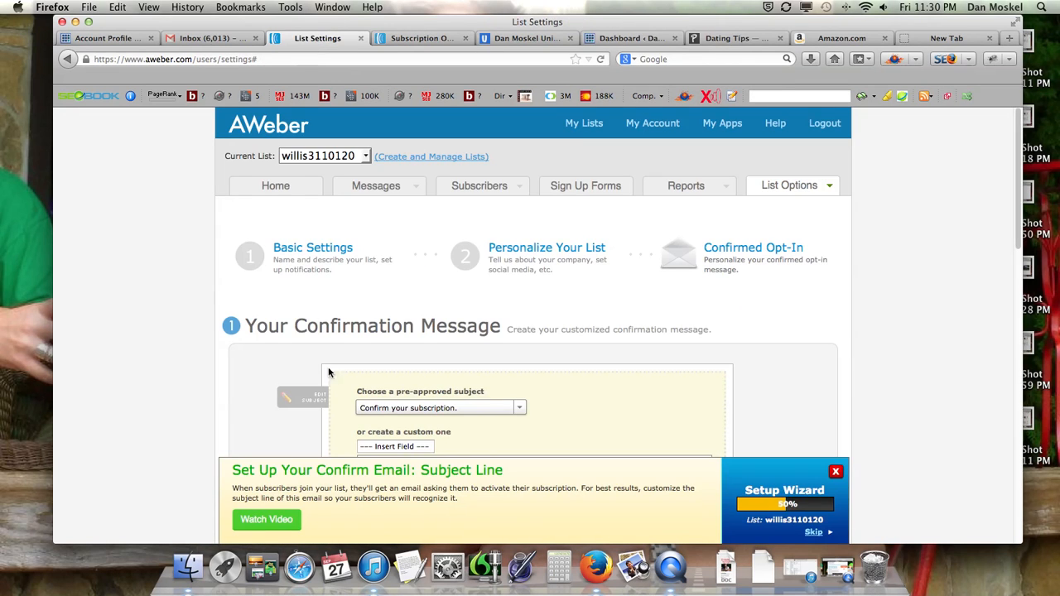
# Review the confirmation message and opt-in settings, and save them with the Confirmation Success Page URL left blank
pyautogui.scroll(-4, 476, 407)
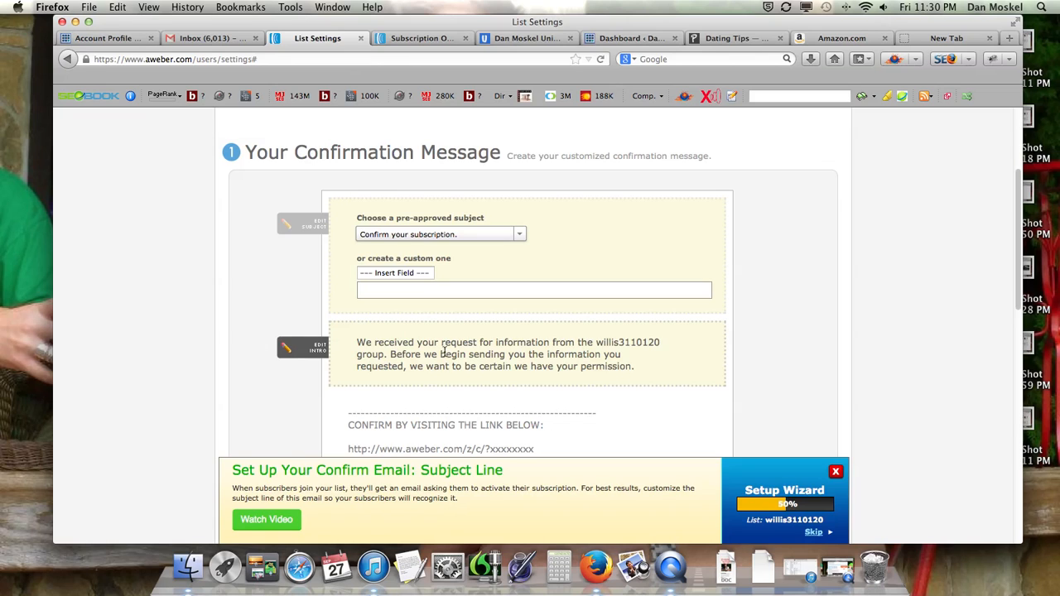
pyautogui.scroll(-10, 442, 348)
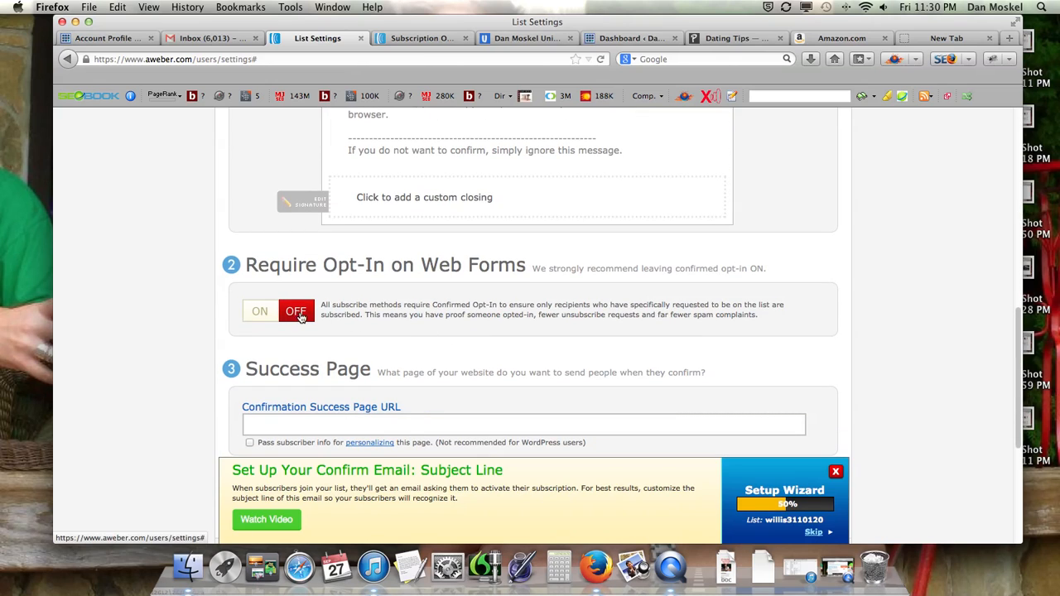
pyautogui.scroll(-2, 300, 320)
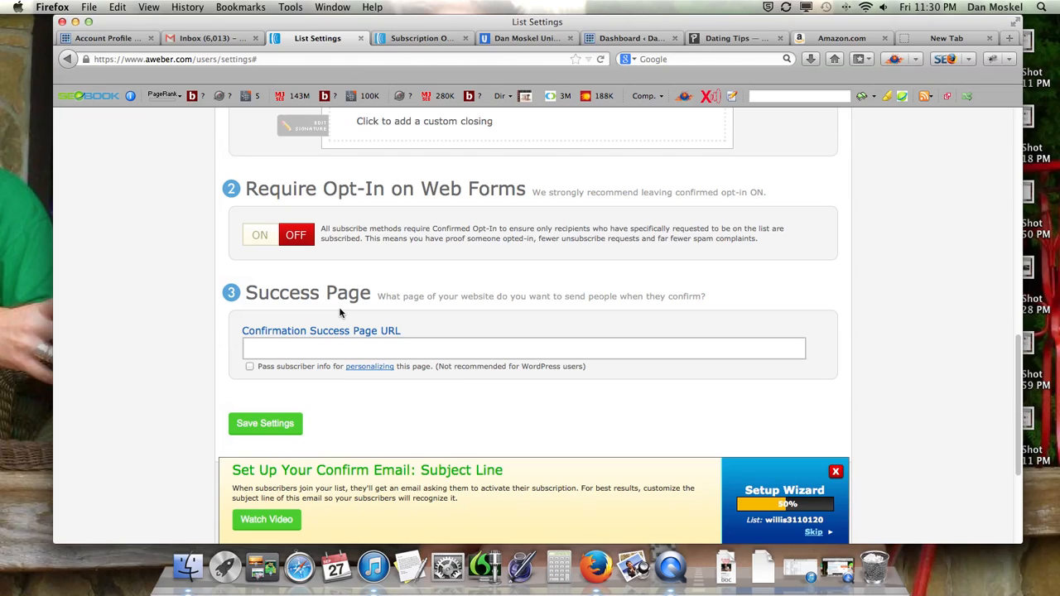
pyautogui.click(321, 351)
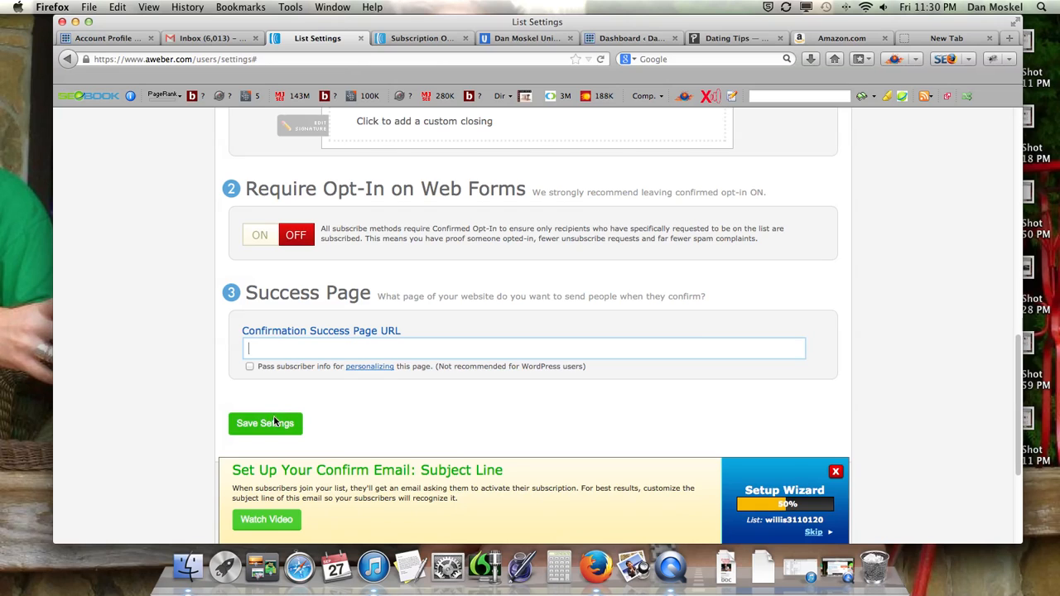
pyautogui.click(521, 39)
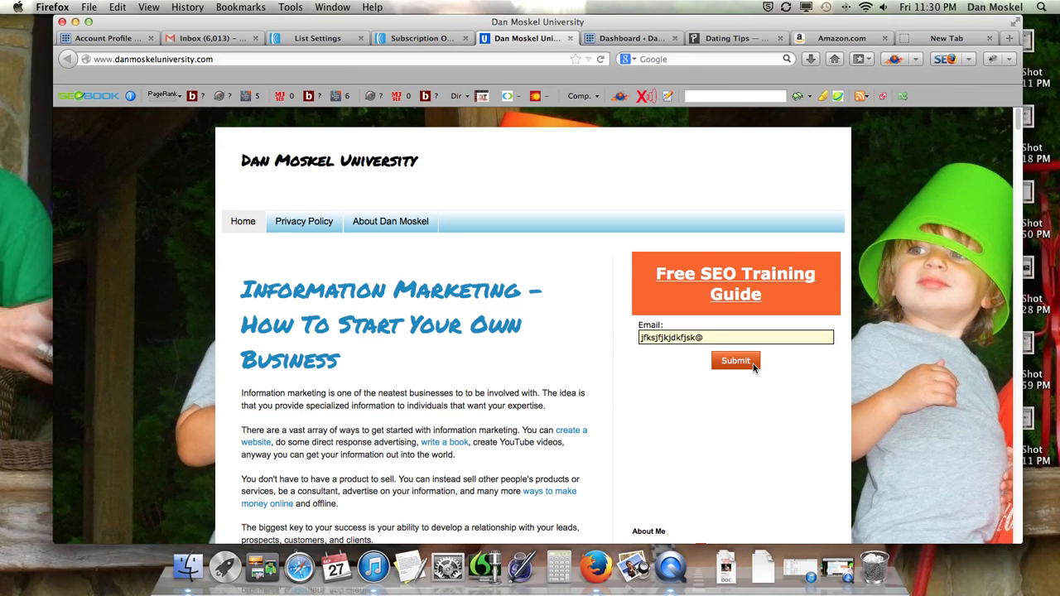
pyautogui.click(327, 39)
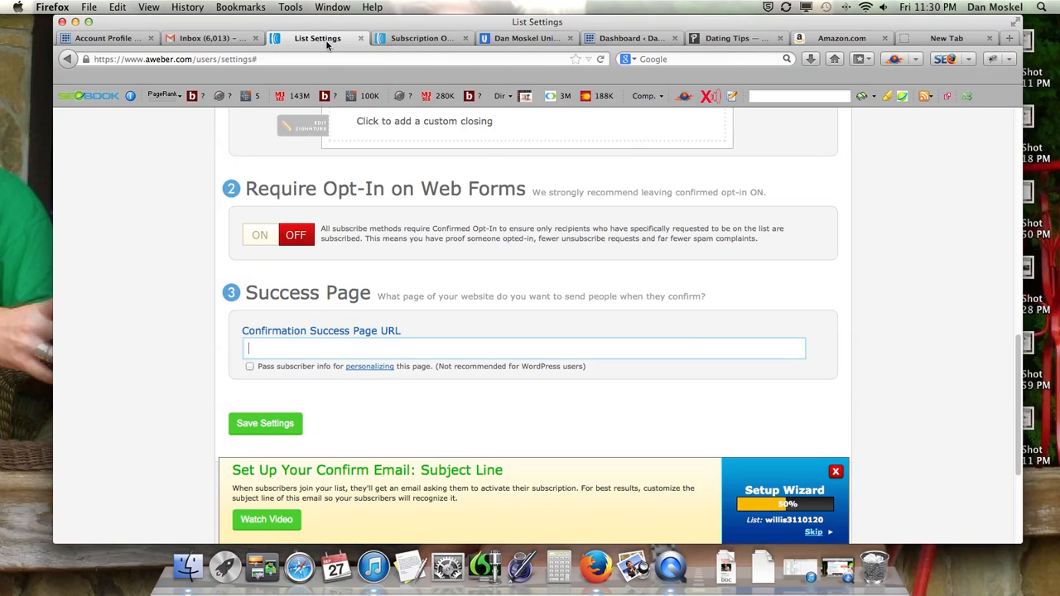
pyautogui.click(284, 430)
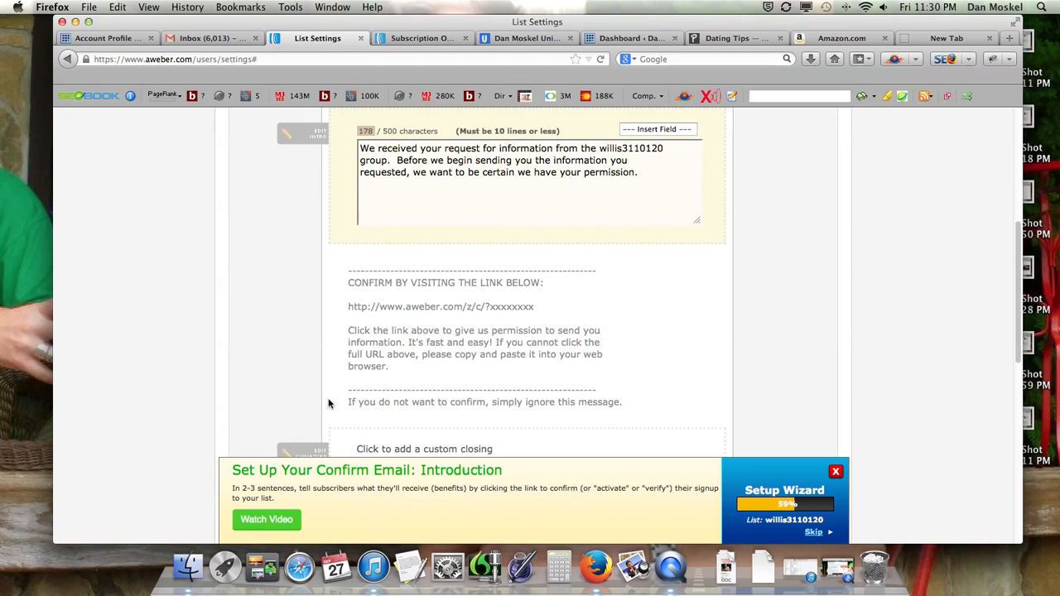
# Recheck the opt-in requirement and success page sections and save the Confirmed Opt-In settings once more
pyautogui.scroll(-10, 344, 401)
pyautogui.scroll(5, 343, 401)
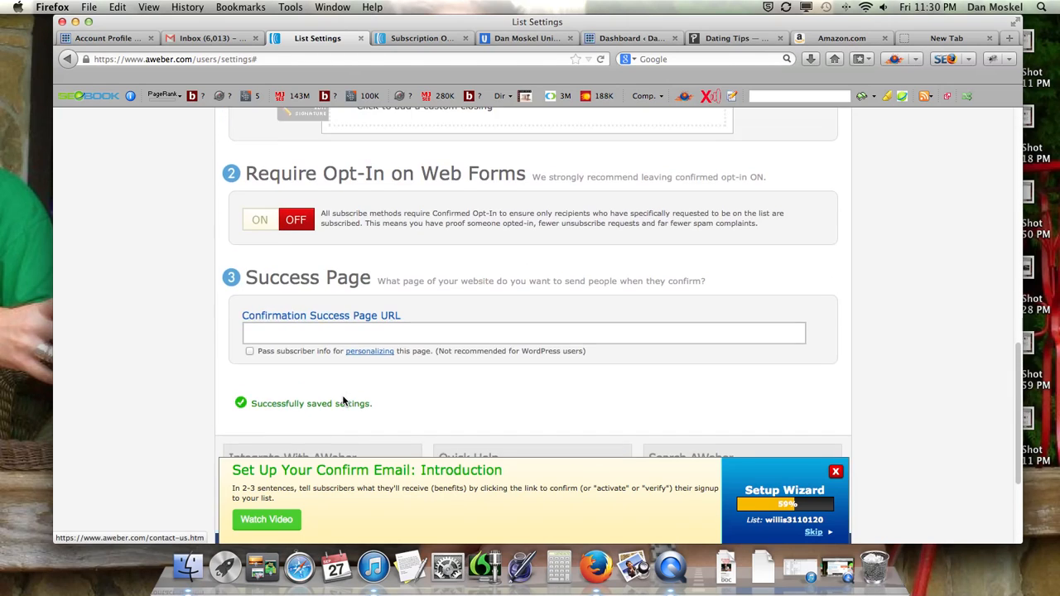
pyautogui.scroll(-3, 344, 402)
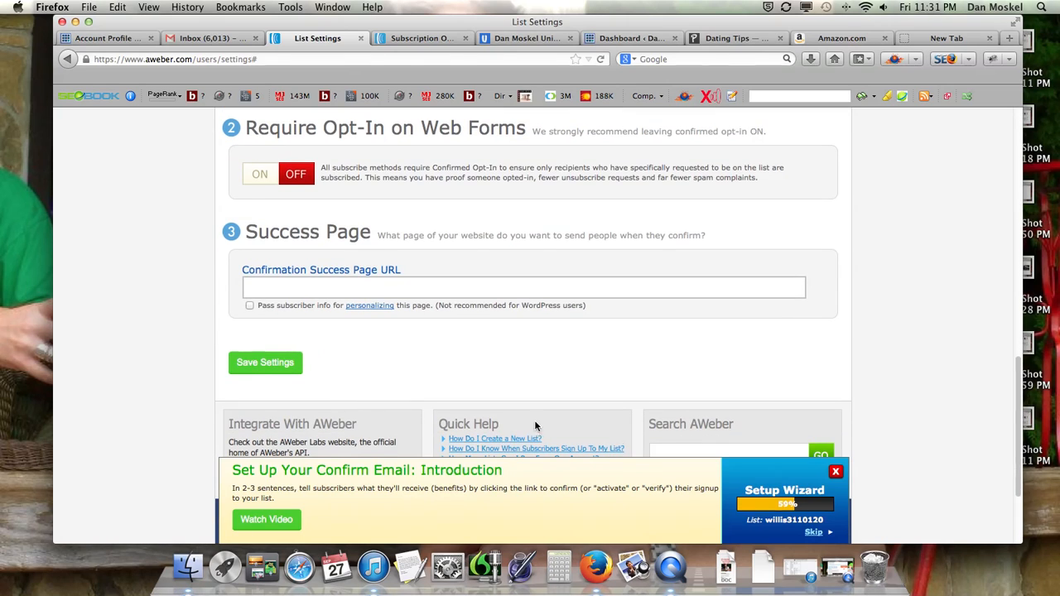
pyautogui.scroll(10, 602, 442)
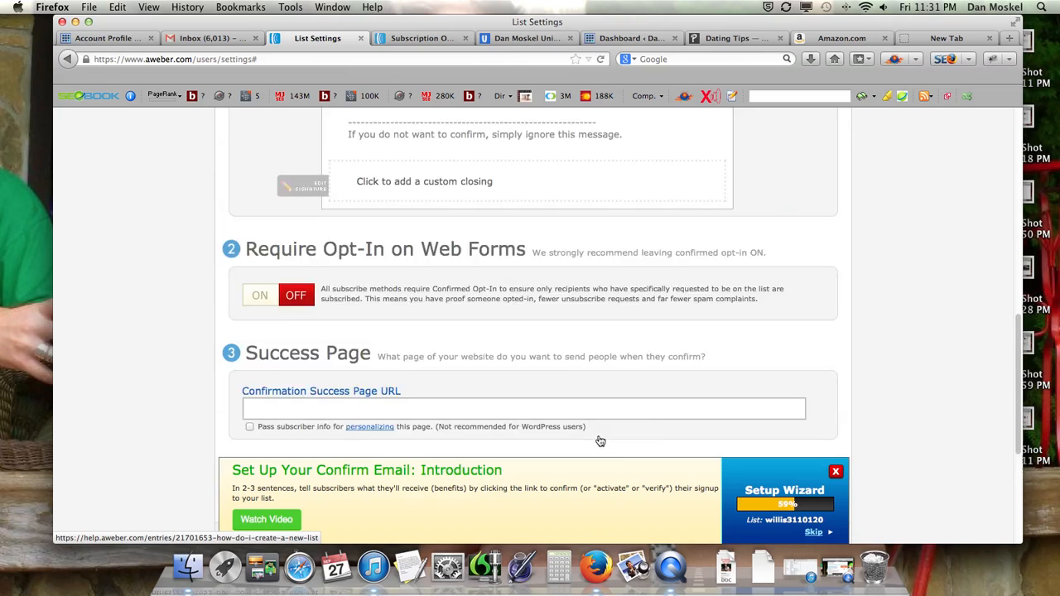
pyautogui.scroll(-10, 598, 435)
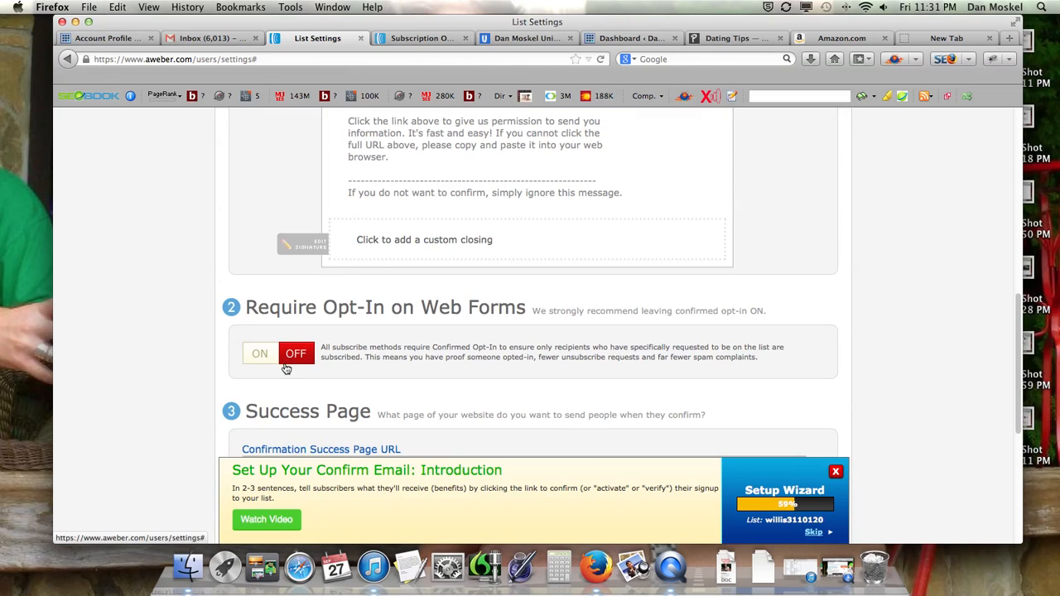
pyautogui.scroll(-5, 286, 368)
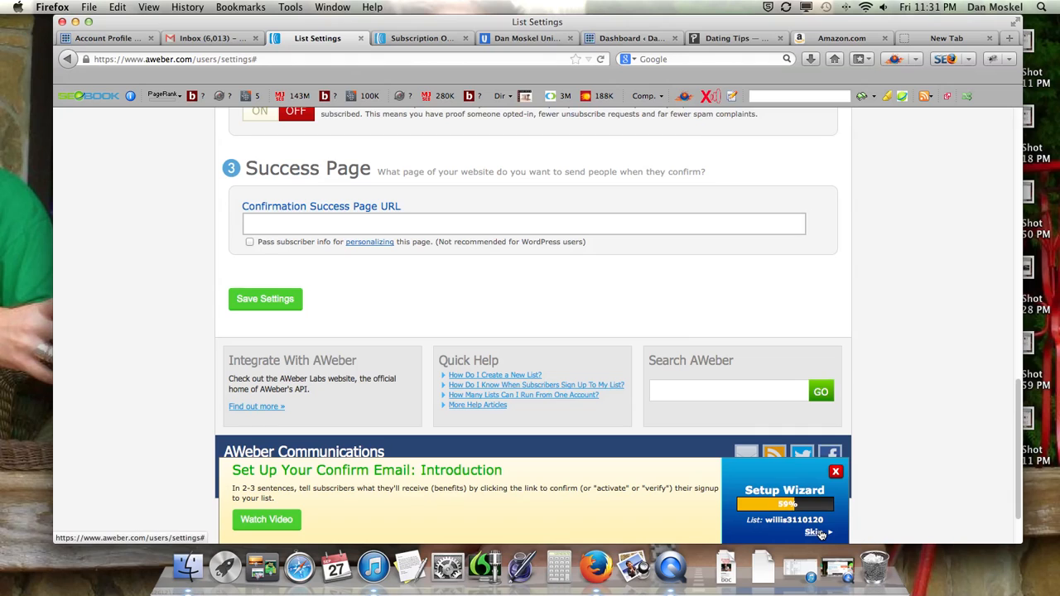
pyautogui.click(289, 307)
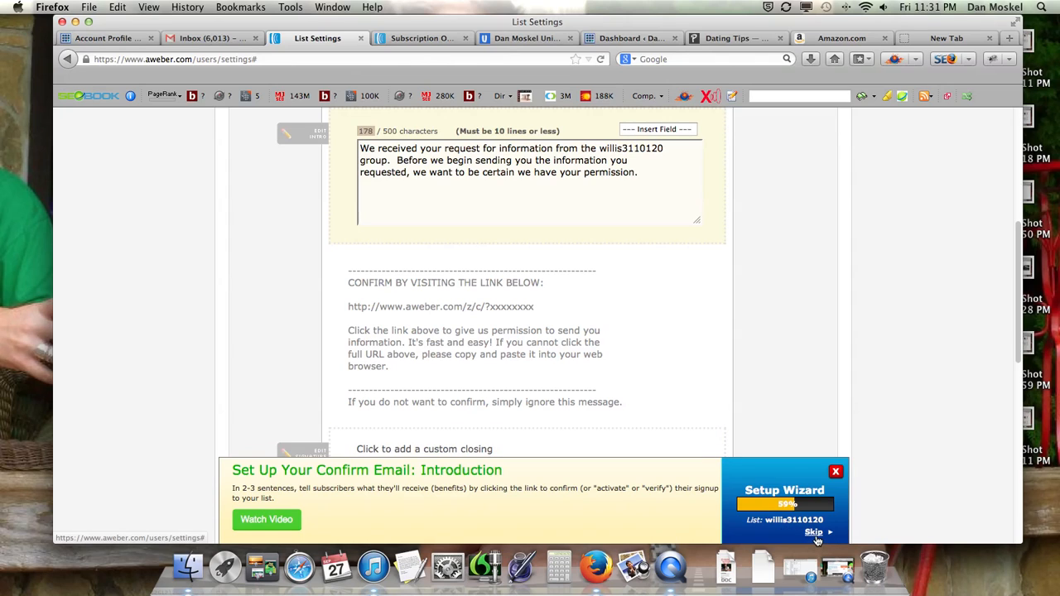
# Skip the setup wizard's confirm email introduction, closing and welcome email steps, and start the Create a Web Form step
pyautogui.click(815, 533)
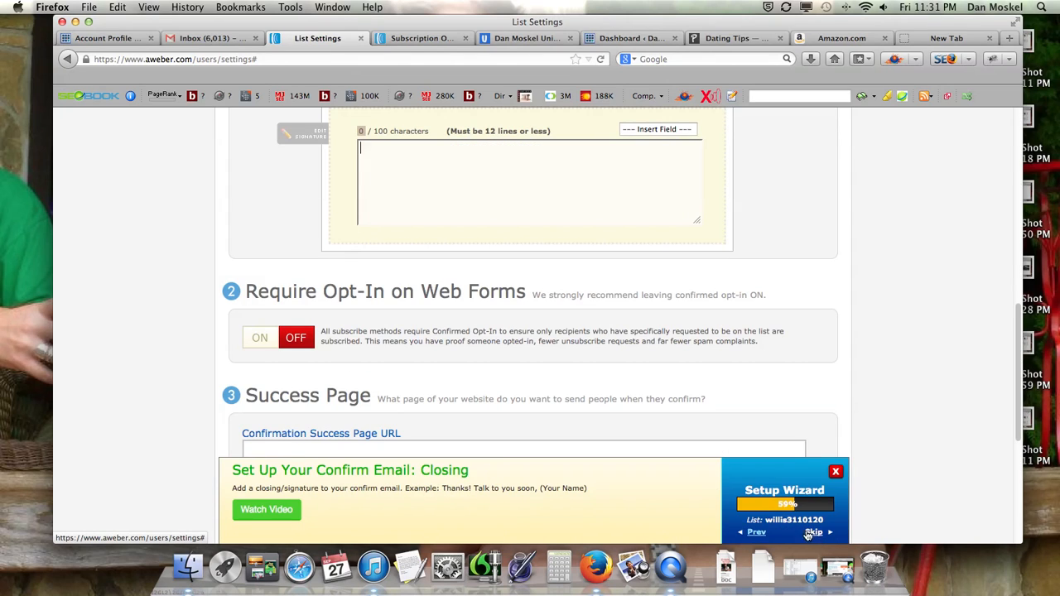
pyautogui.scroll(10, 498, 388)
pyautogui.scroll(-7, 498, 388)
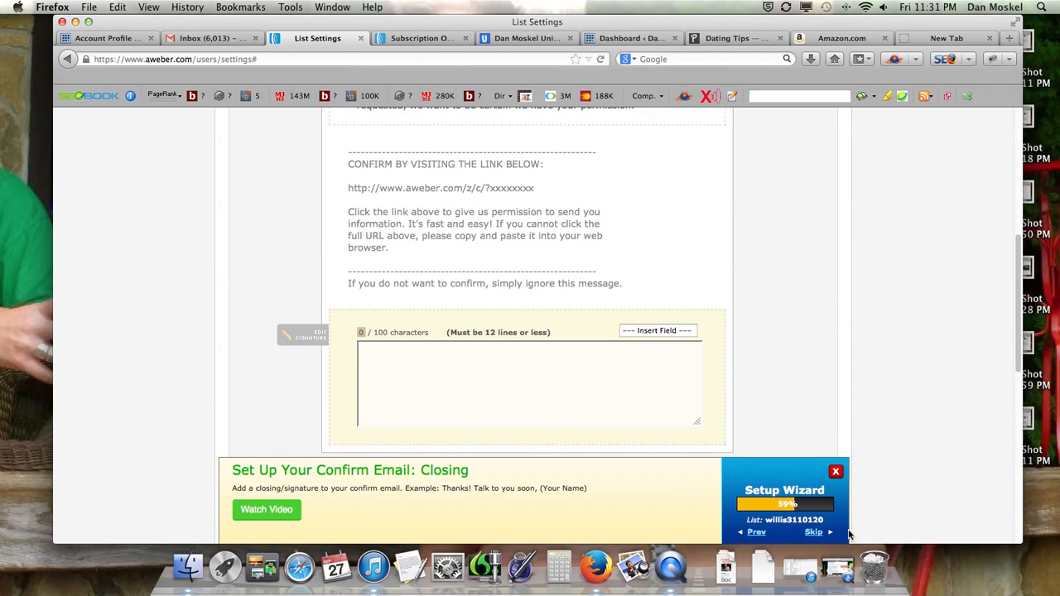
pyautogui.click(814, 535)
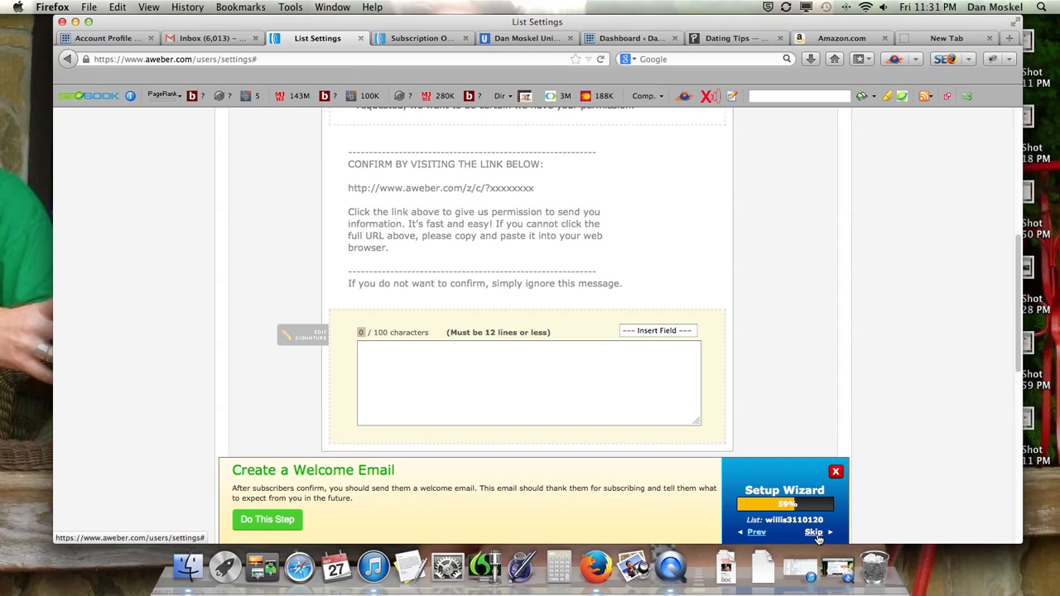
pyautogui.click(814, 533)
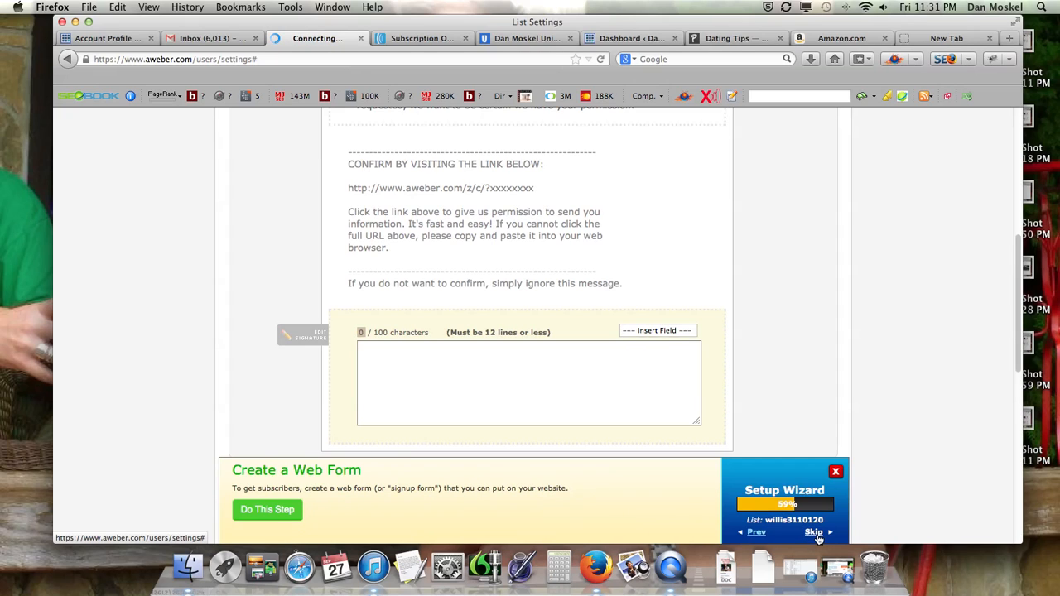
pyautogui.click(284, 512)
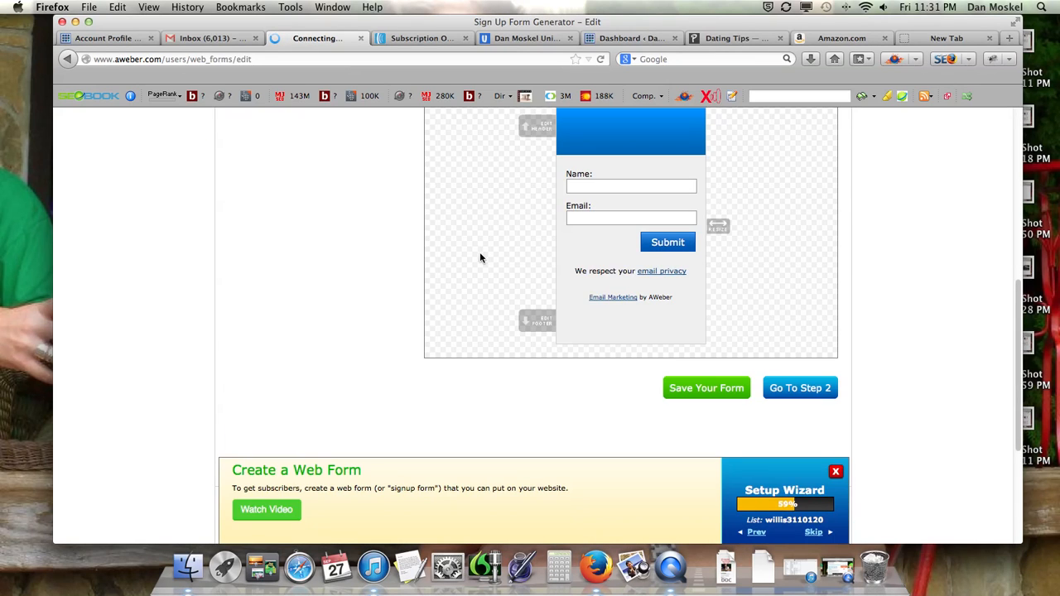
# Look over the default sign-up form and browse the My Templates and Corporate templates and the full list of template categories
pyautogui.scroll(-5, 470, 264)
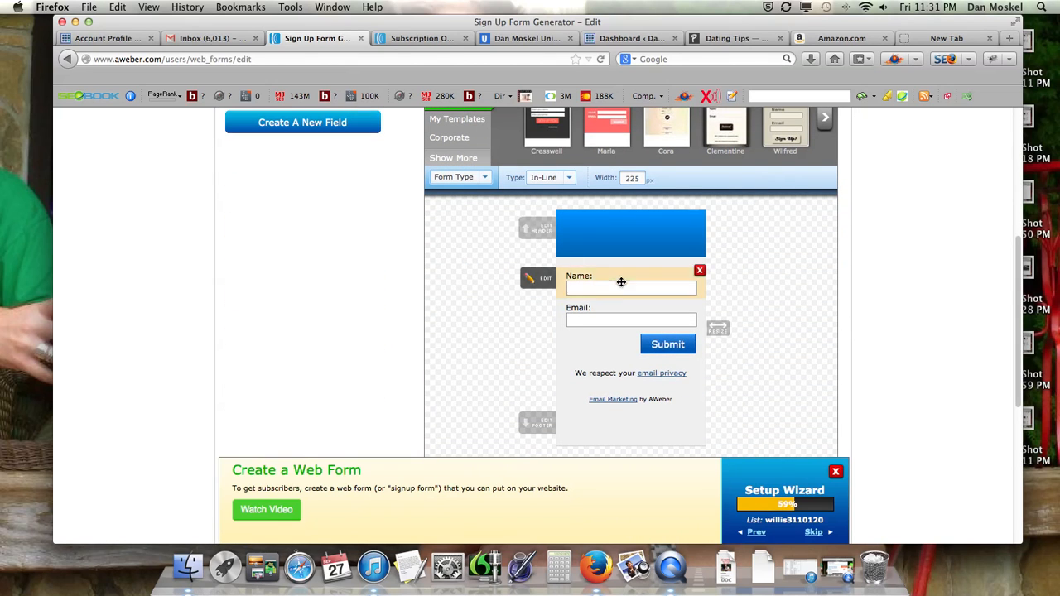
pyautogui.scroll(-3, 621, 279)
pyautogui.scroll(5, 620, 282)
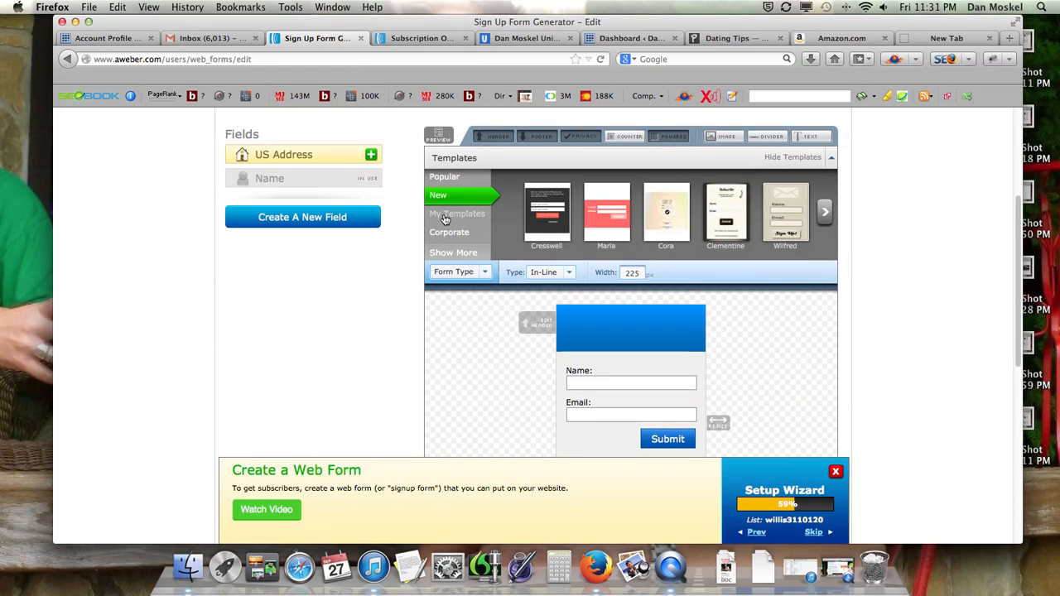
pyautogui.click(479, 214)
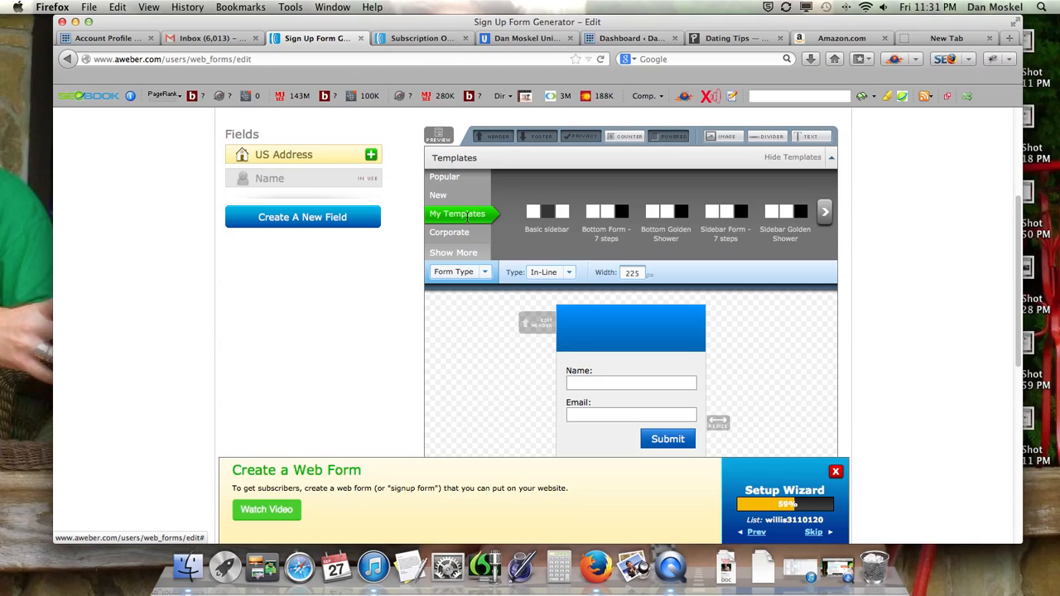
pyautogui.click(452, 232)
pyautogui.click(456, 252)
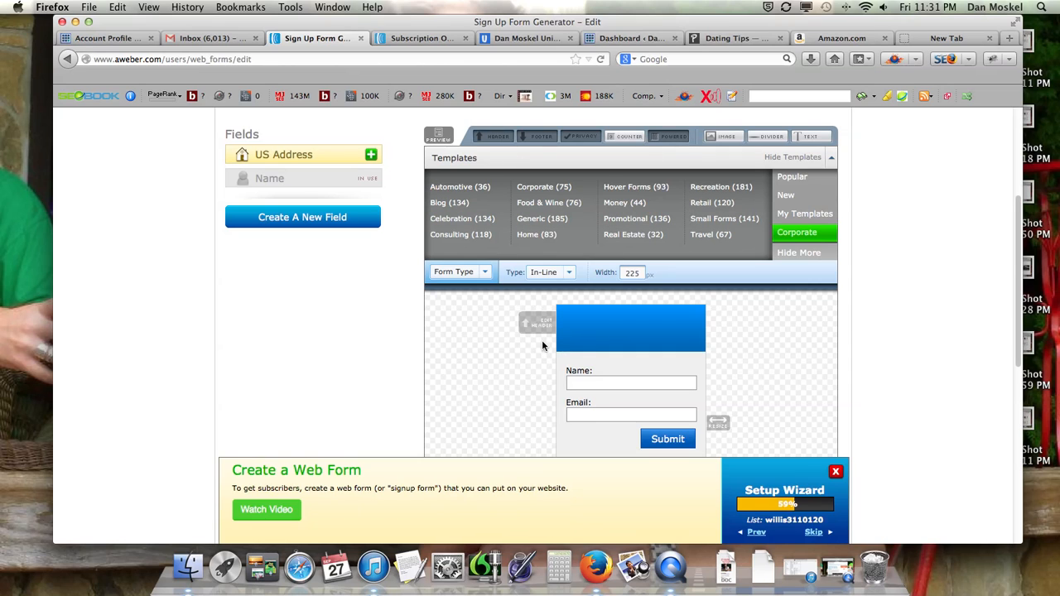
# Remove the email privacy line and the Email Marketing by AWeber credit line from the sign-up form
pyautogui.scroll(-5, 541, 339)
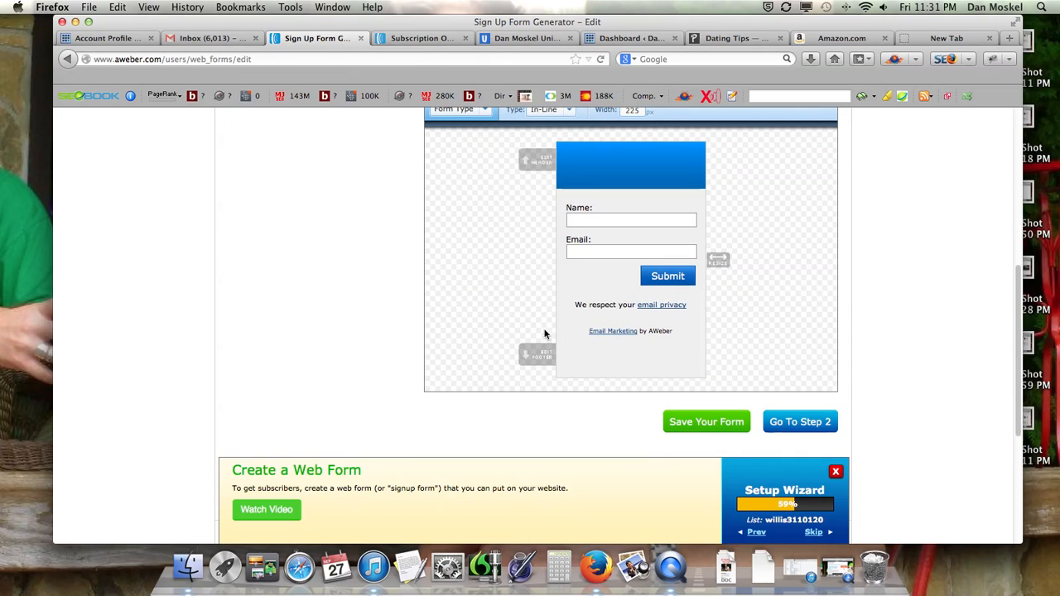
pyautogui.moveTo(693, 305)
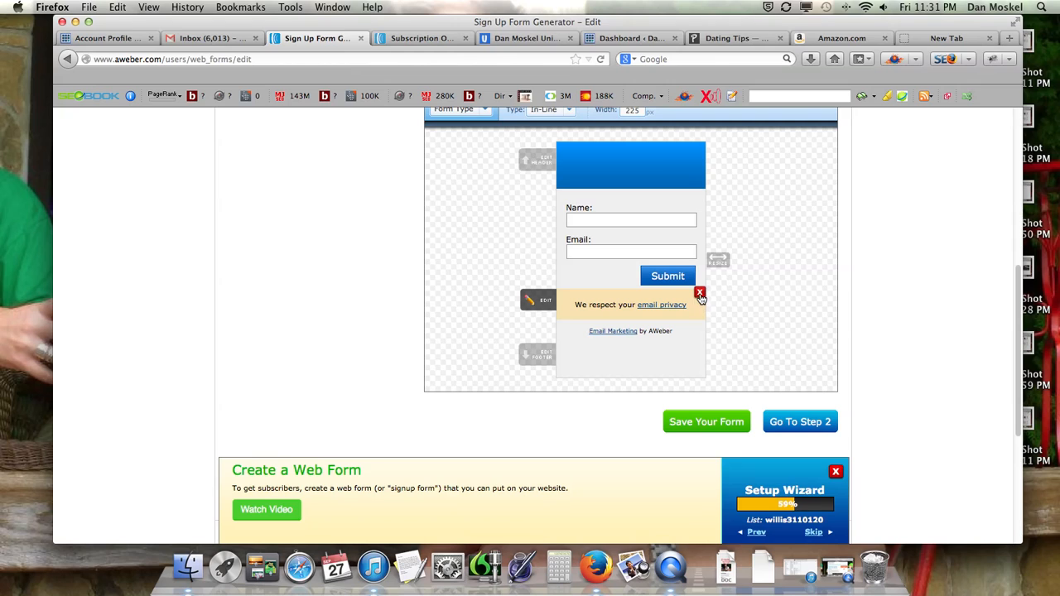
pyautogui.click(700, 294)
pyautogui.click(700, 294)
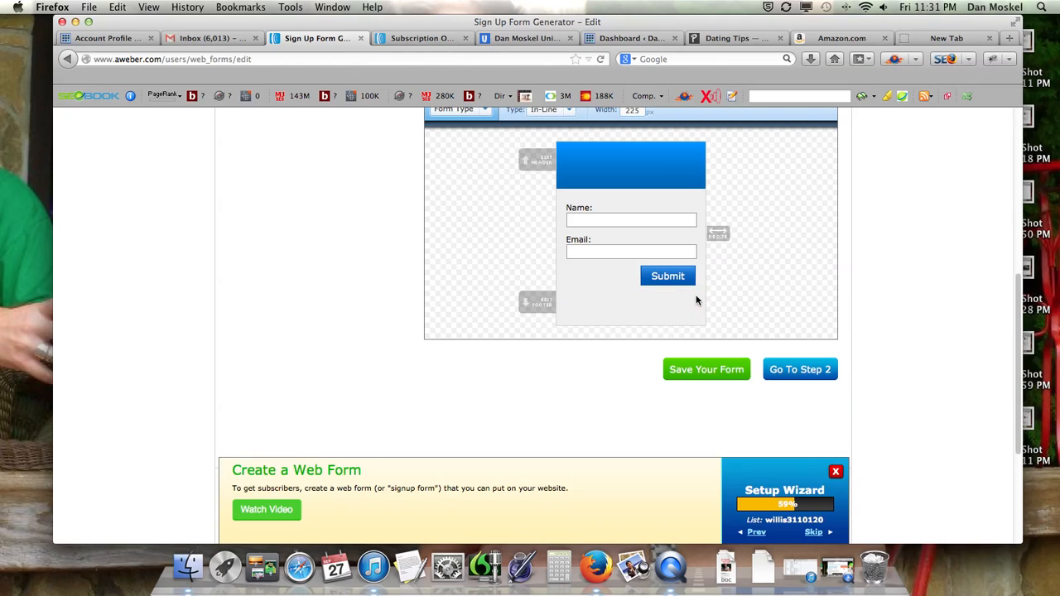
# Remove the Name field from the sign-up form, keeping only the Email field
pyautogui.scroll(5, 534, 315)
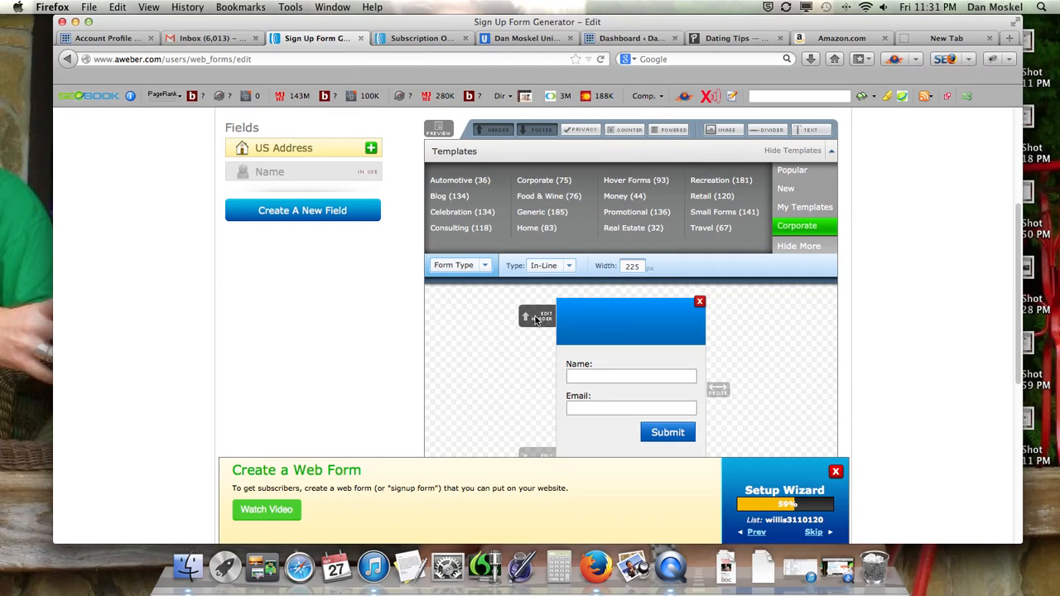
pyautogui.scroll(-3, 537, 322)
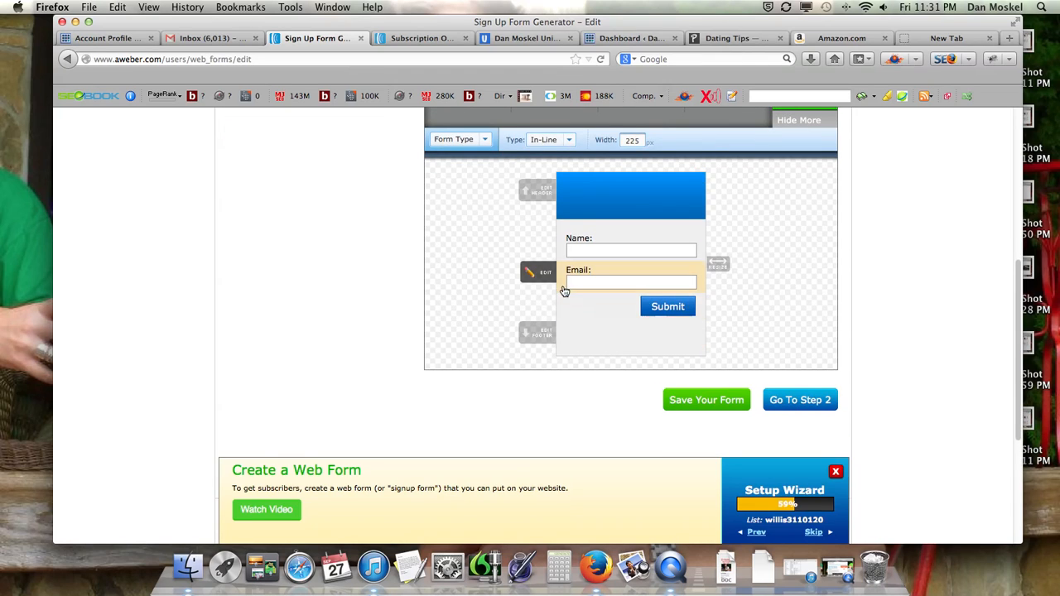
pyautogui.scroll(2, 563, 289)
pyautogui.click(699, 301)
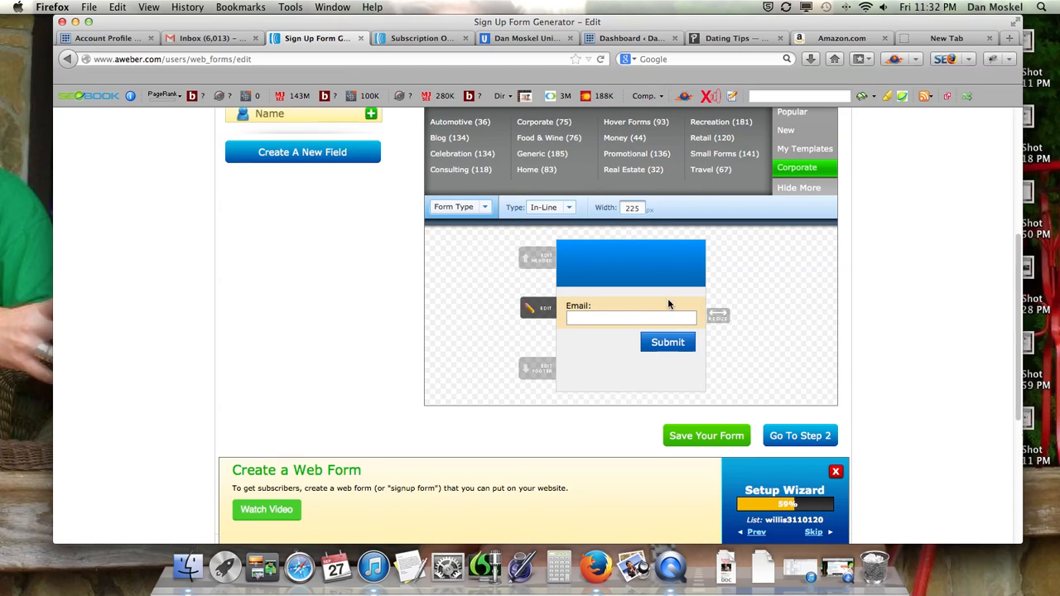
# Create a new custom field named "Whats u bd" on the sign-up form
pyautogui.scroll(4, 513, 248)
pyautogui.scroll(-3, 372, 207)
pyautogui.click(337, 184)
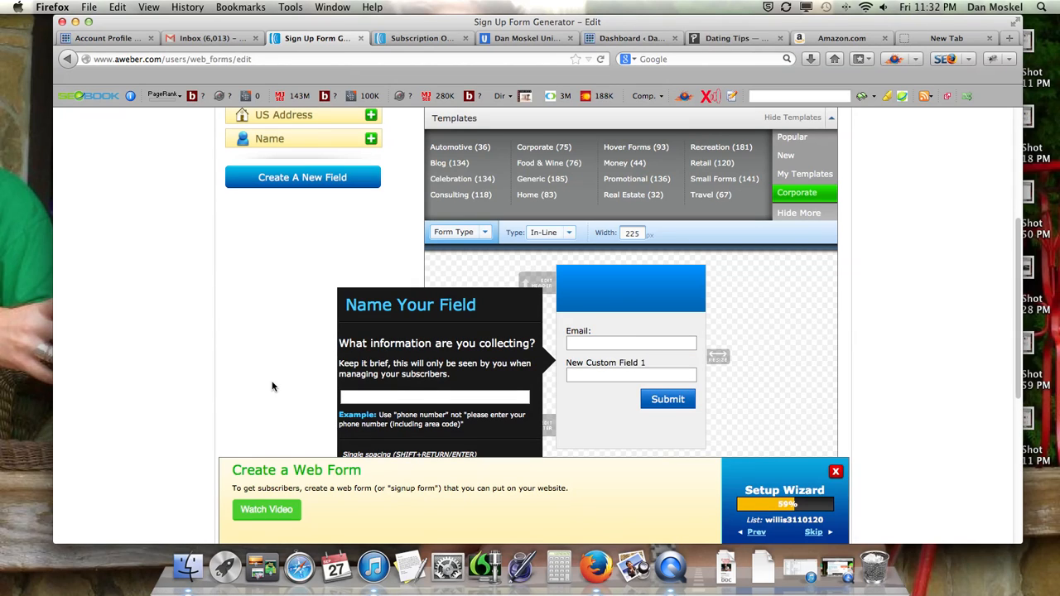
pyautogui.write('Whats u bd')
pyautogui.press('Return')
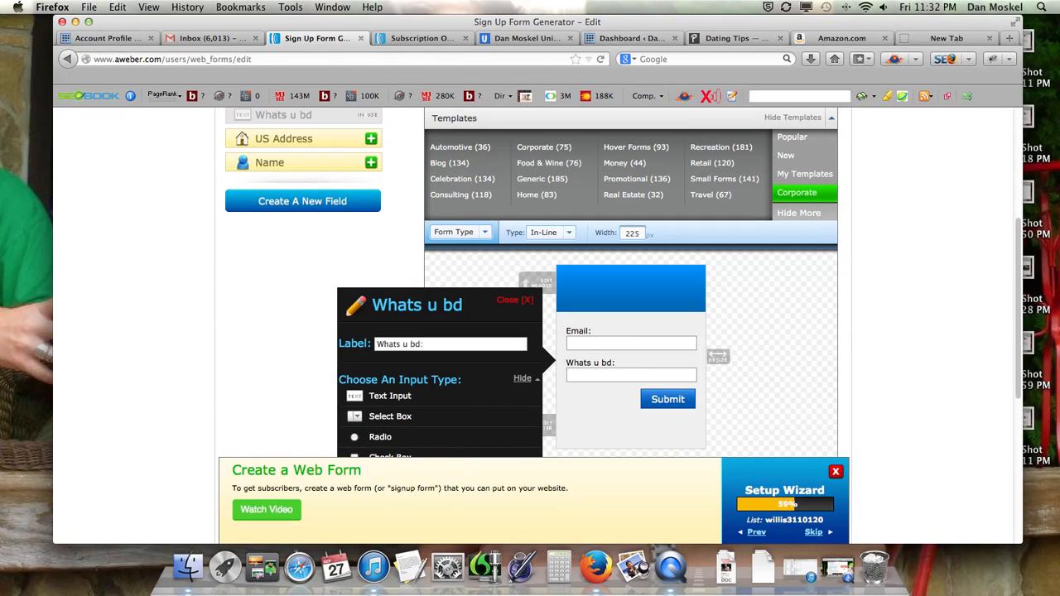
# Make the "Whats u bd" field a required check box with its checkbox position on Left, and close the field editor
pyautogui.scroll(-3, 399, 412)
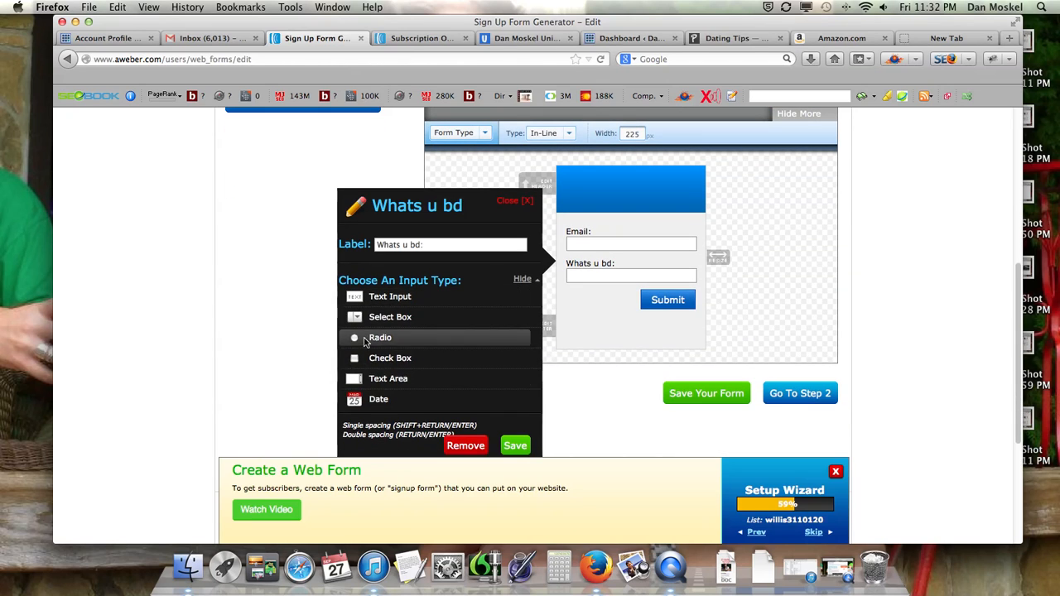
pyautogui.click(357, 359)
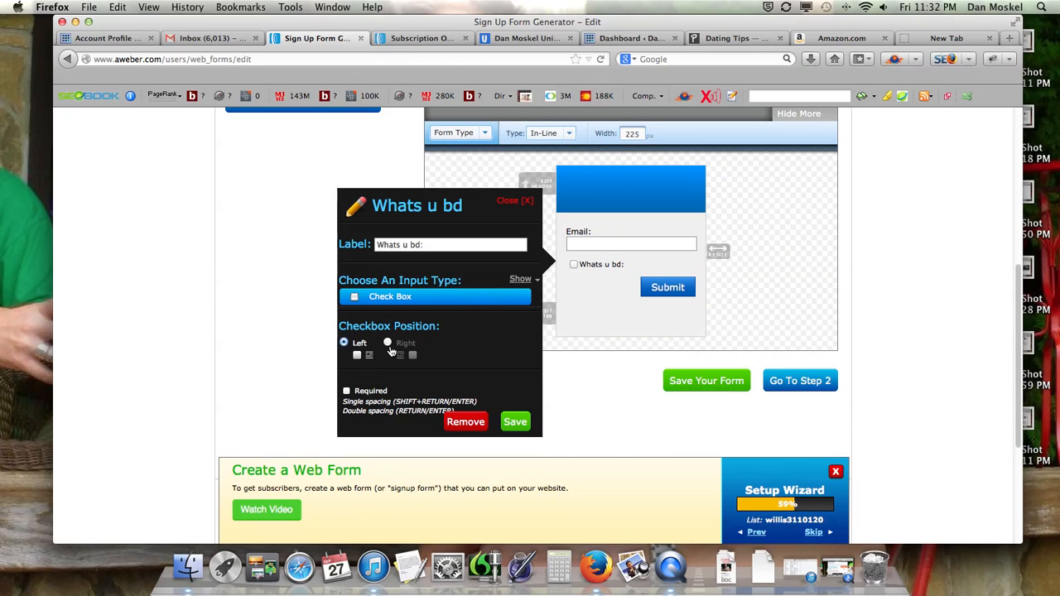
pyautogui.click(388, 343)
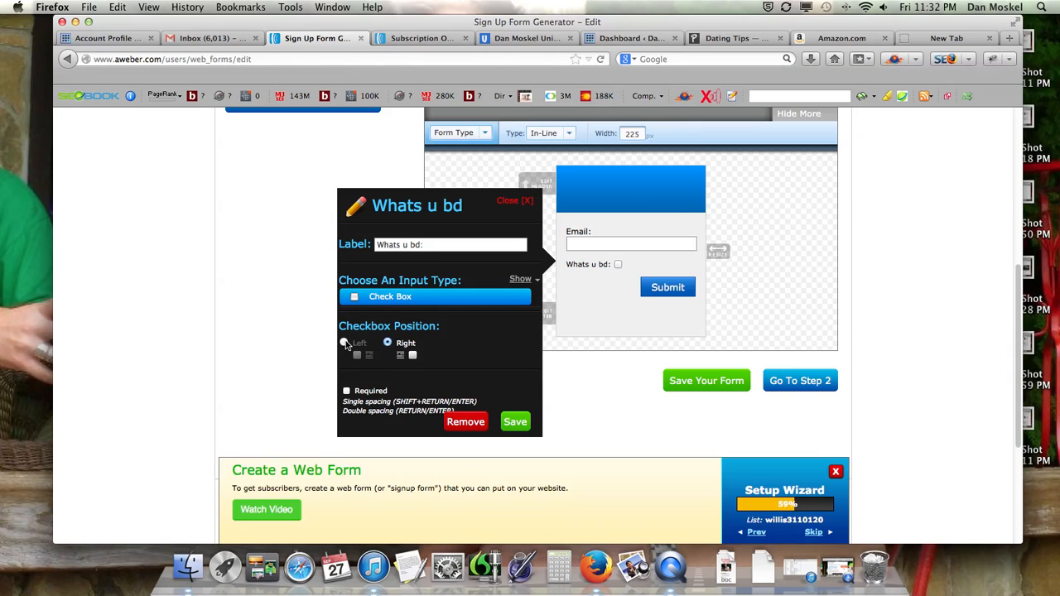
pyautogui.click(345, 343)
pyautogui.click(347, 391)
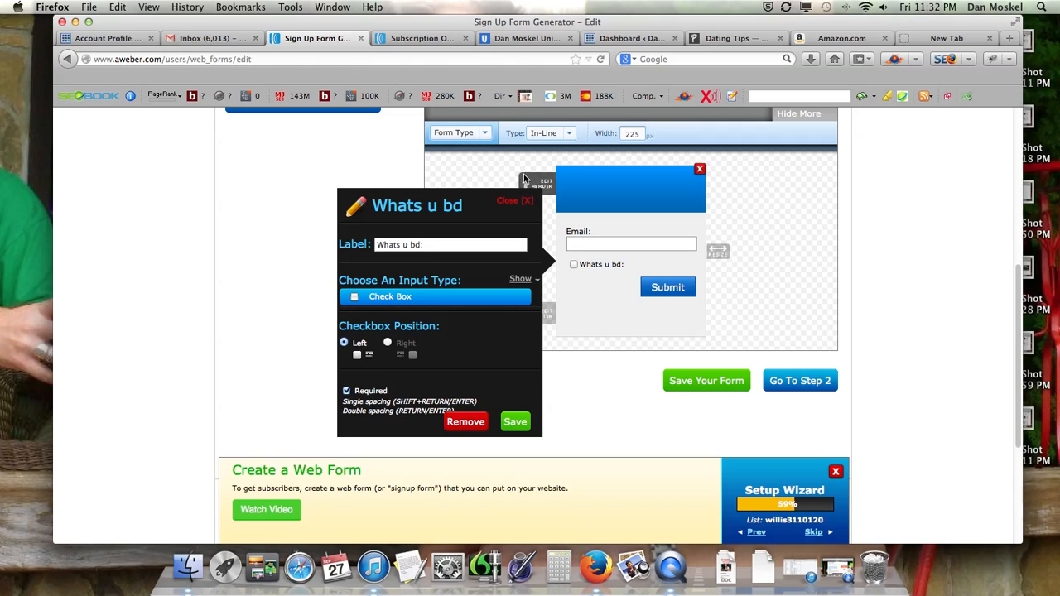
pyautogui.click(511, 202)
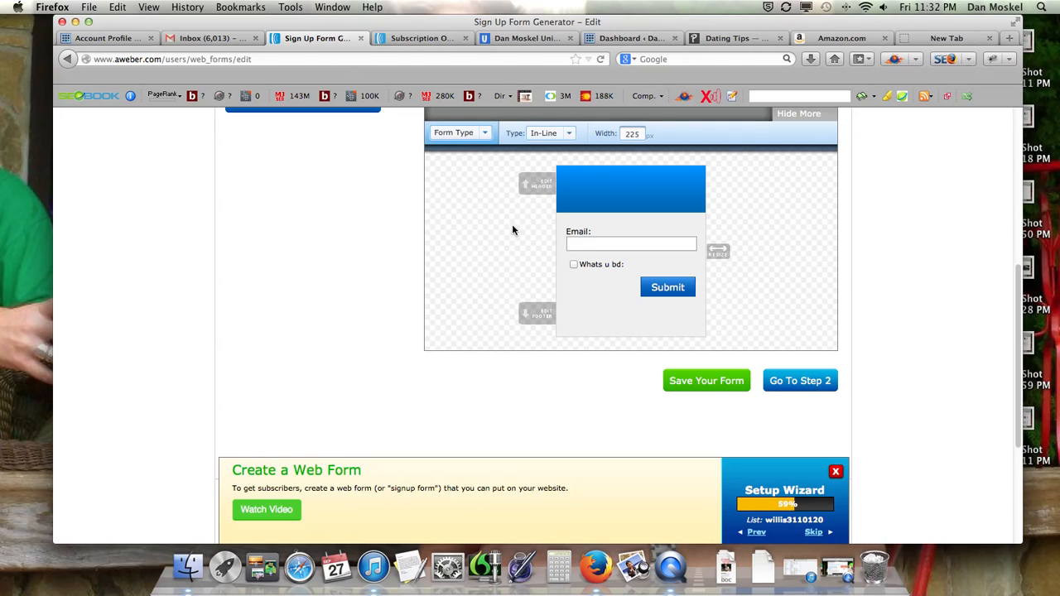
# Look over the form design with its Email field and check box, and save the form
pyautogui.scroll(3, 513, 228)
pyautogui.scroll(-1, 513, 226)
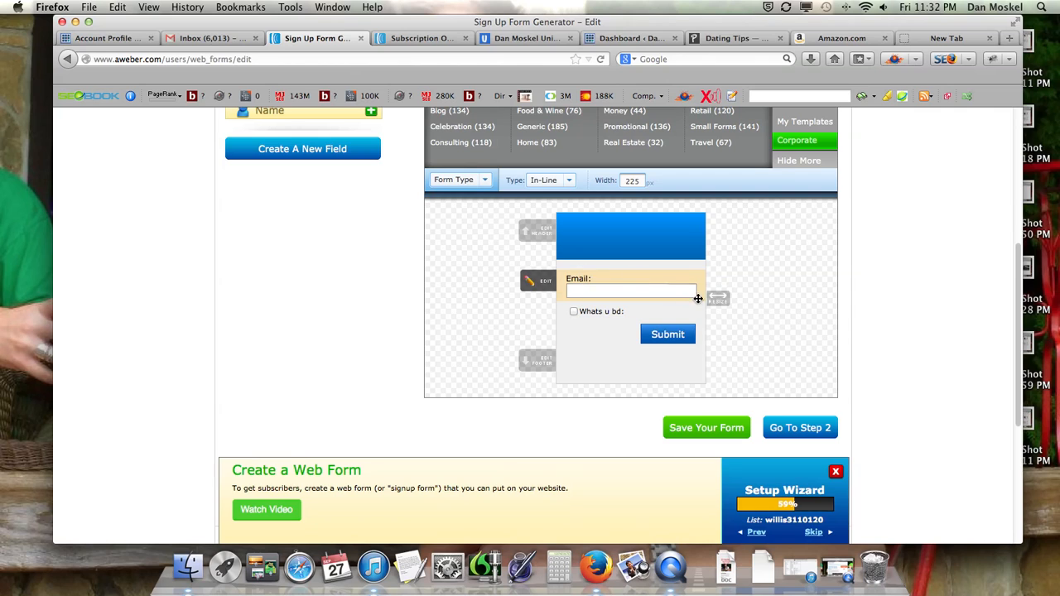
pyautogui.scroll(5, 662, 314)
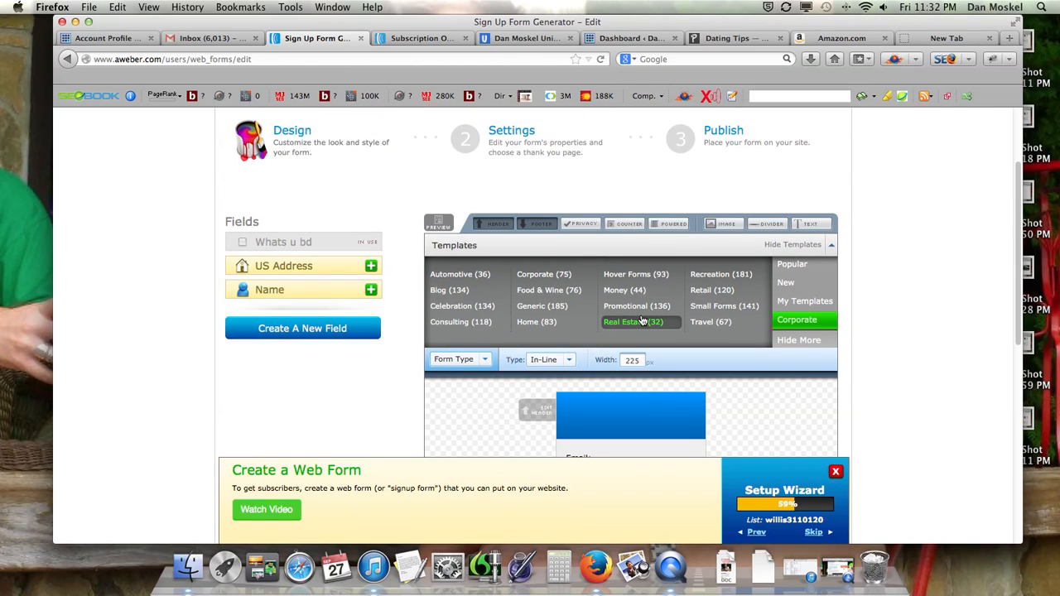
pyautogui.scroll(-6, 592, 359)
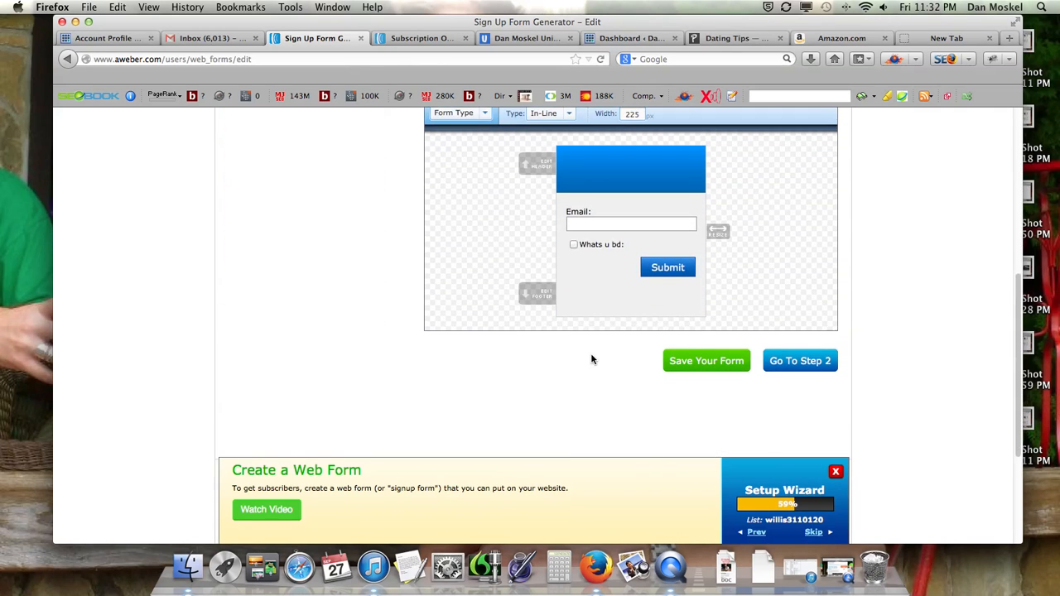
pyautogui.click(716, 365)
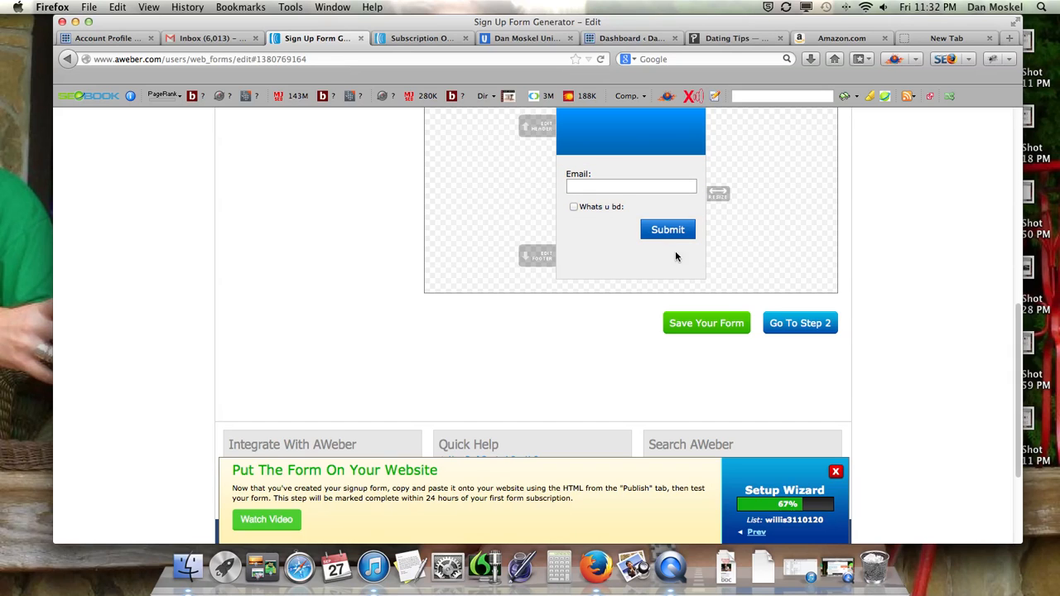
# Save the form design again and proceed to the form's Settings step
pyautogui.scroll(-1, 803, 322)
pyautogui.scroll(3, 801, 323)
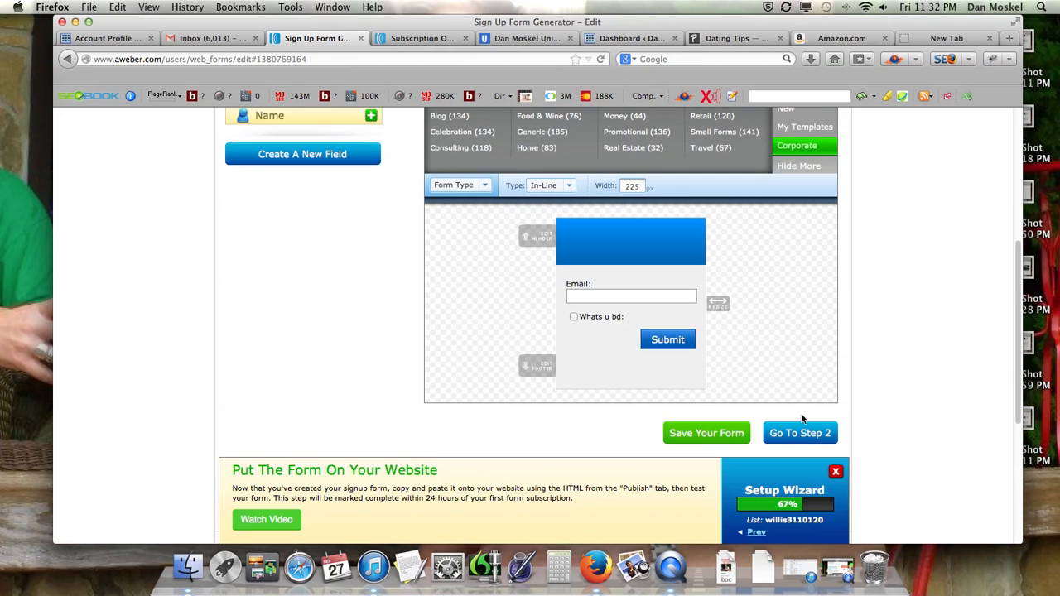
pyautogui.click(736, 433)
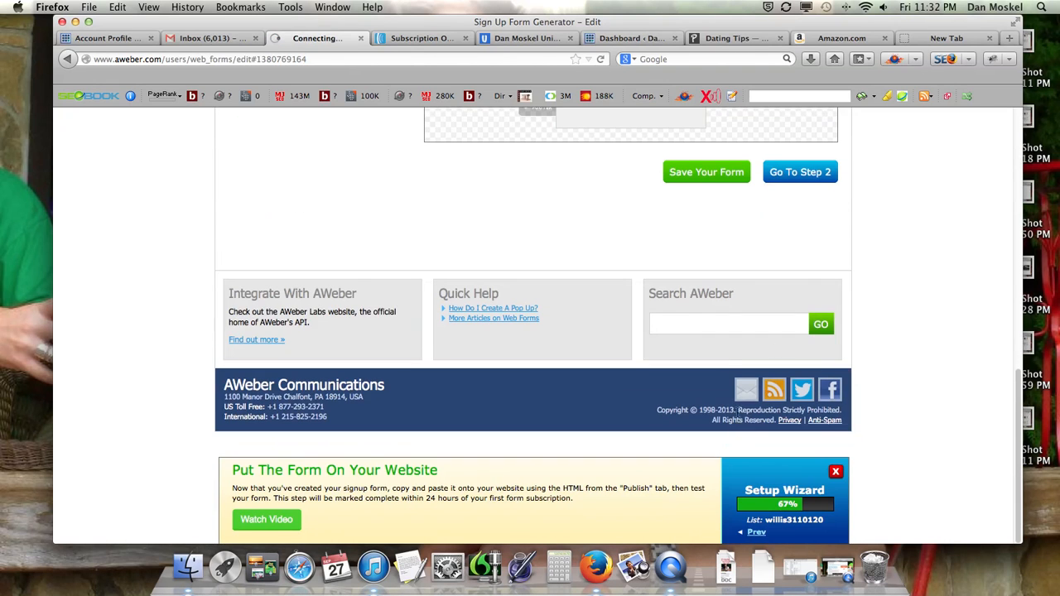
pyautogui.click(805, 181)
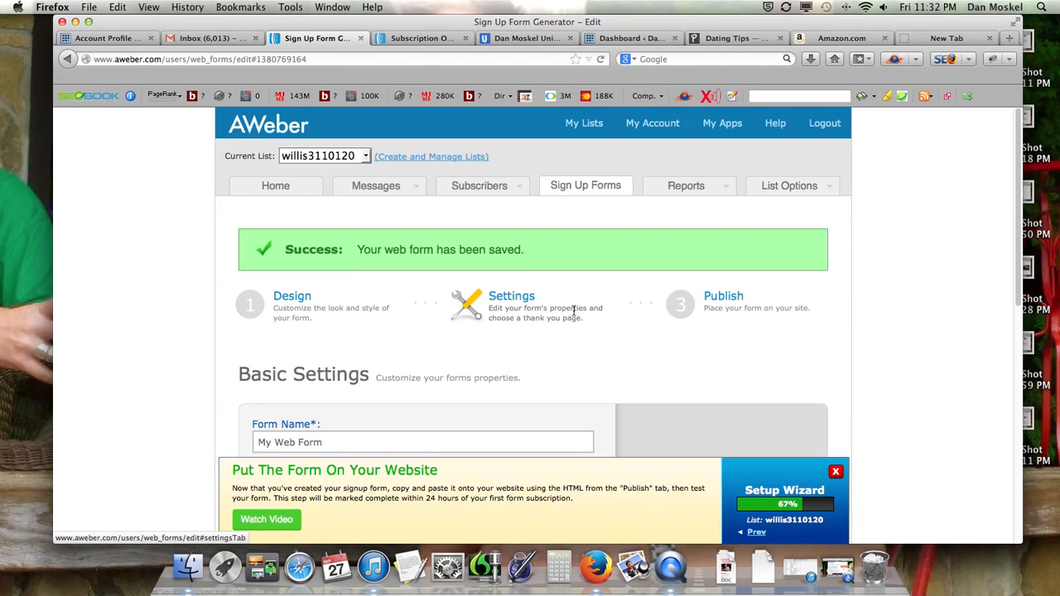
# Review the form name and Basic Settings, view the Free SEO Training Guide opt-in form on the other website, and return to the form settings
pyautogui.scroll(-5, 568, 308)
pyautogui.click(289, 253)
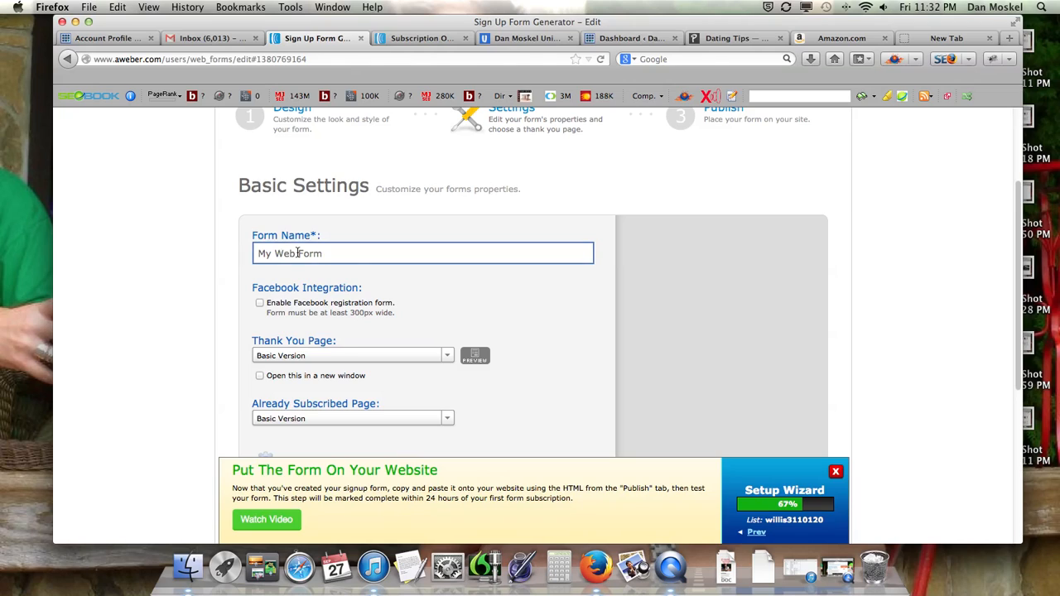
pyautogui.click(294, 249)
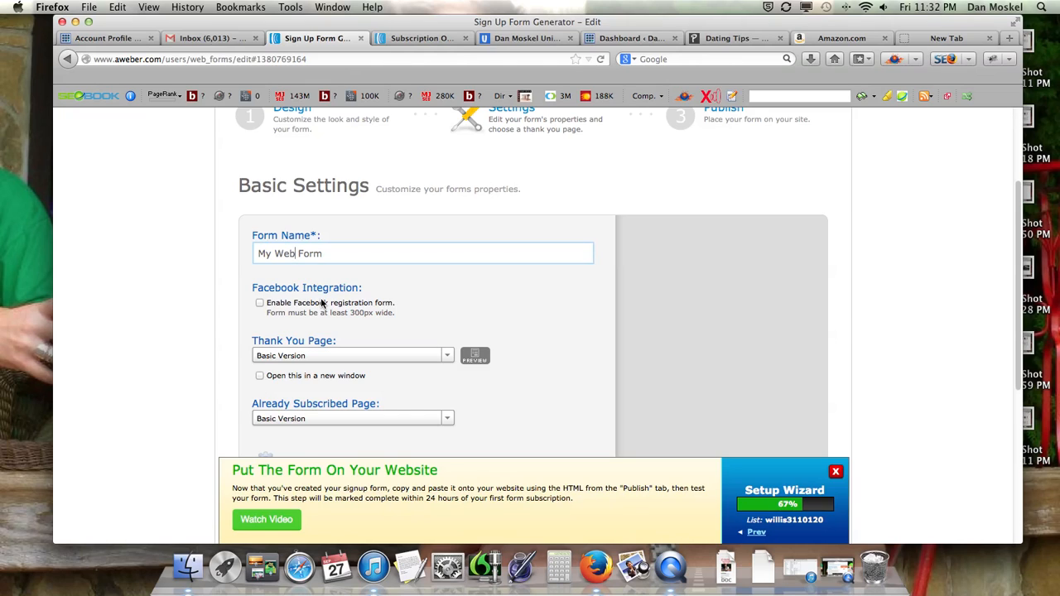
pyautogui.scroll(-1, 348, 310)
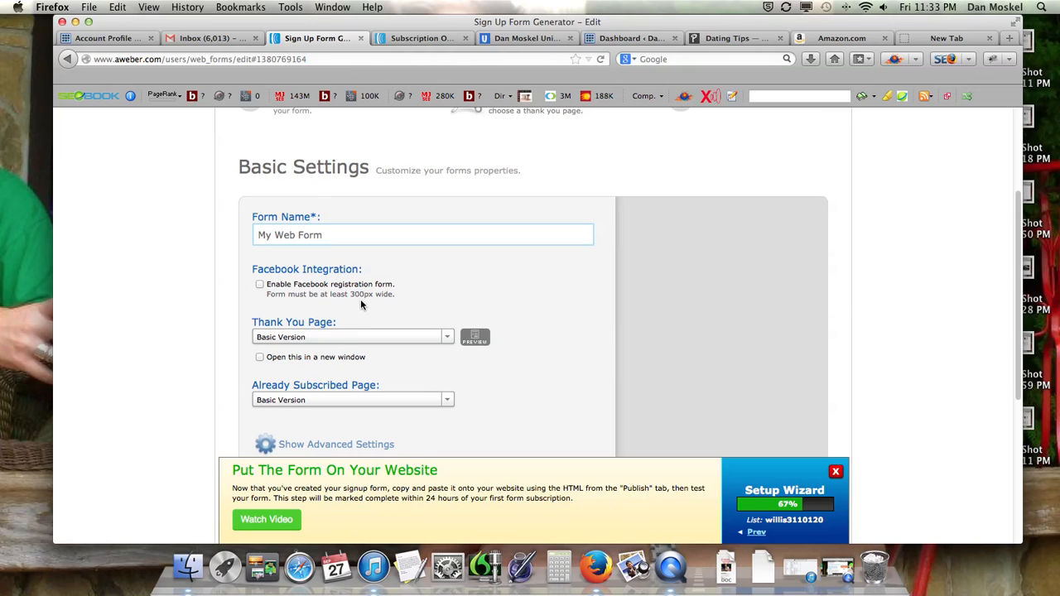
pyautogui.click(528, 38)
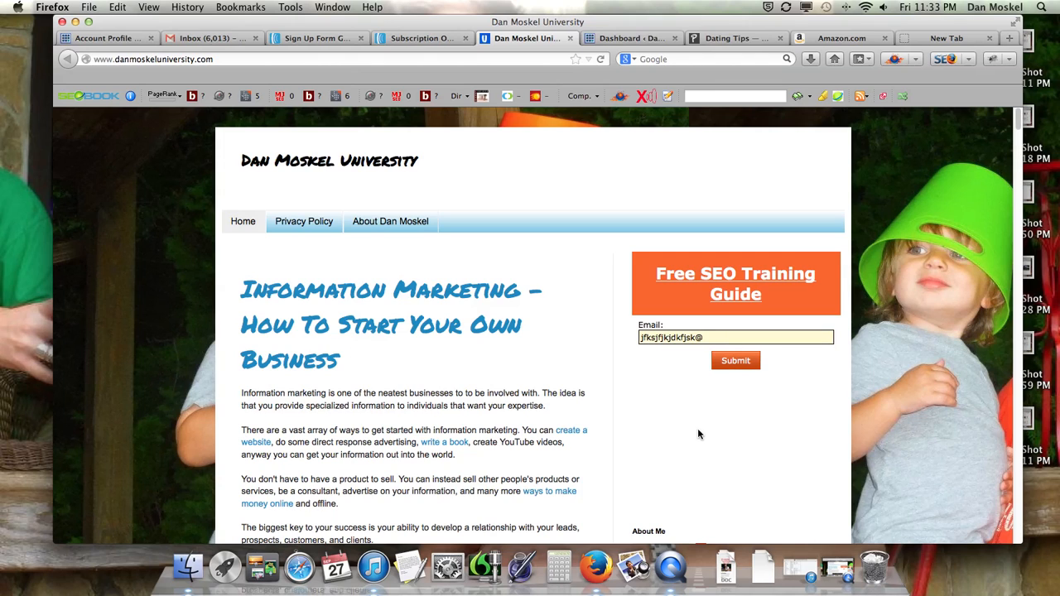
pyautogui.click(318, 39)
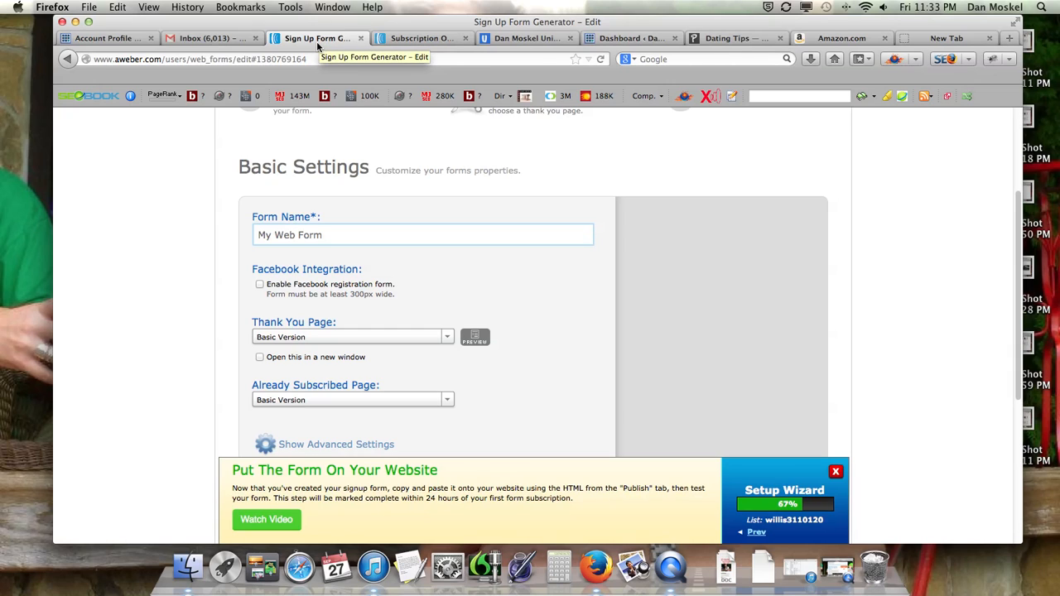
# Check the Thank You Page options and keep Basic Version
pyautogui.scroll(-1, 364, 226)
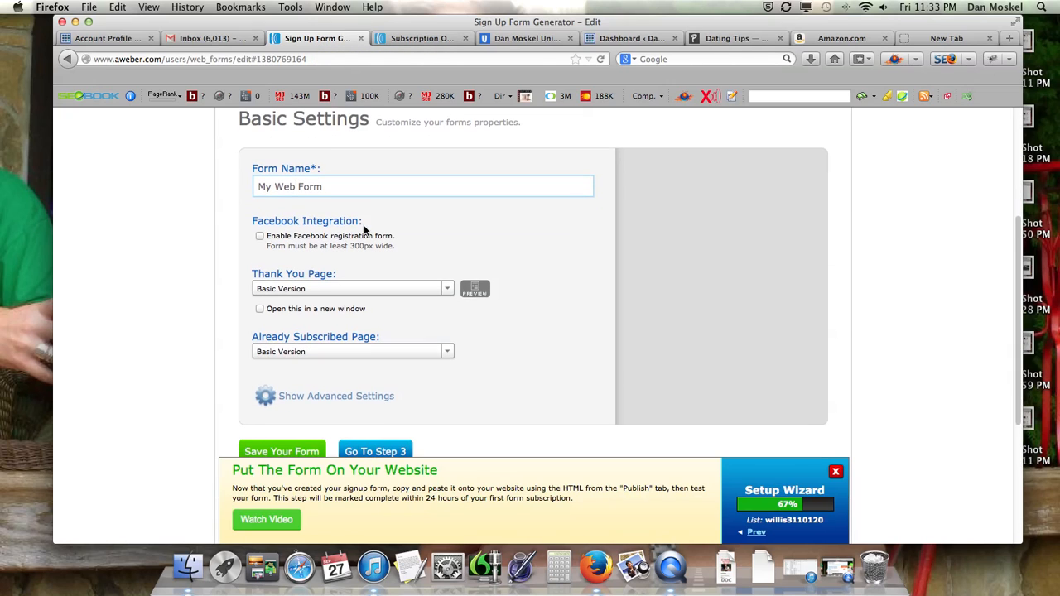
pyautogui.click(447, 290)
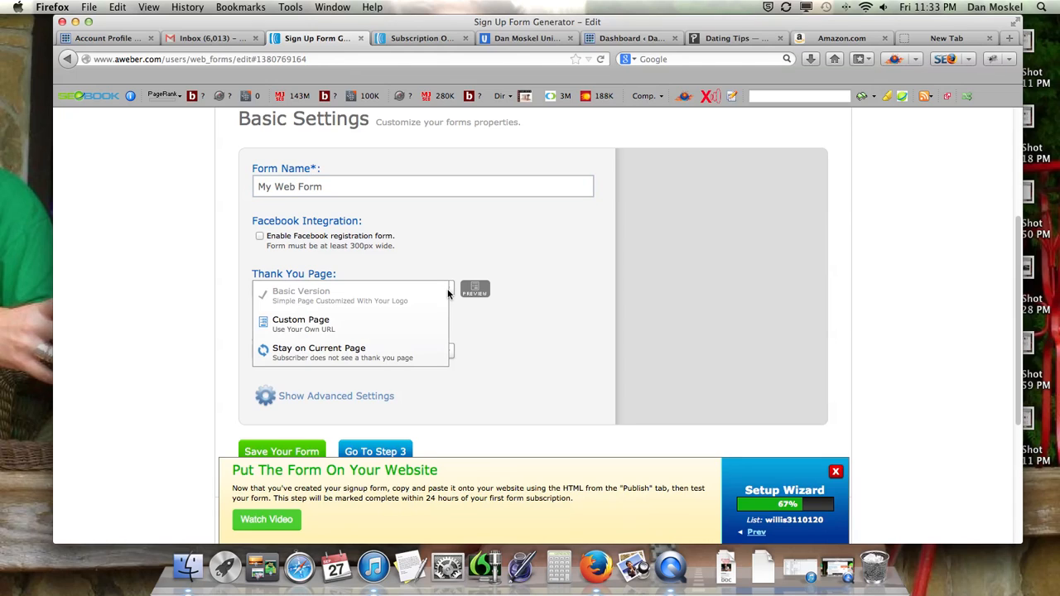
pyautogui.click(373, 299)
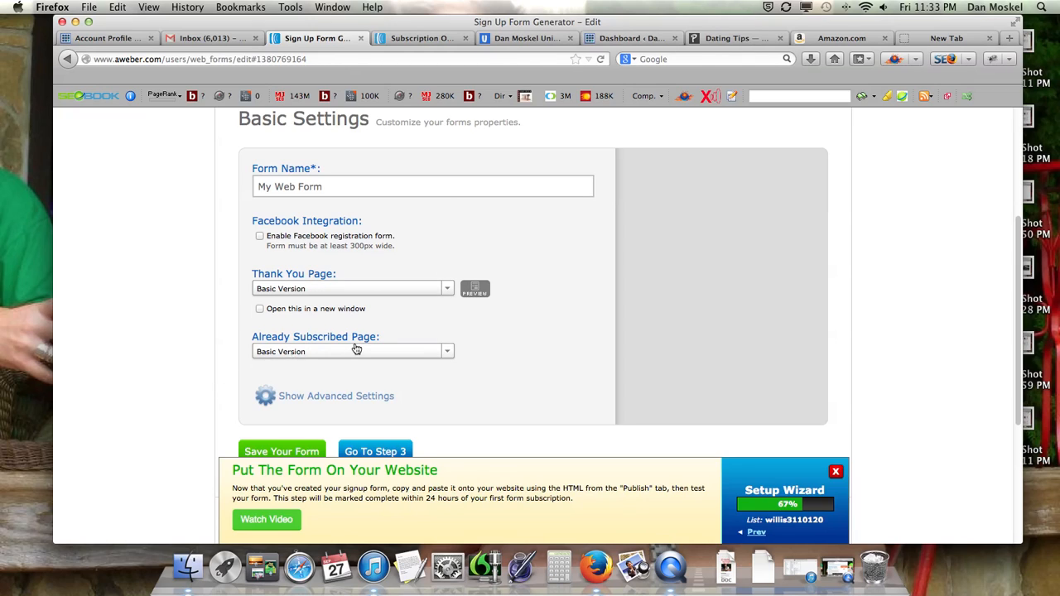
# Show the form's advanced settings and check the Start On Message options, keeping Welcome Message (1st Follow Up)
pyautogui.scroll(-3, 385, 351)
pyautogui.click(348, 302)
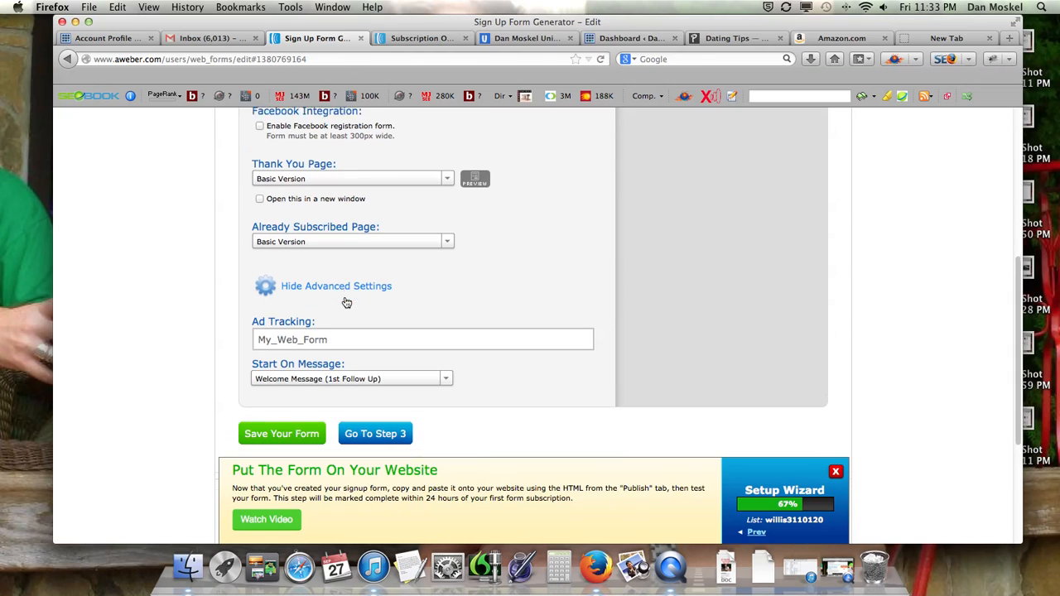
pyautogui.scroll(-1, 373, 323)
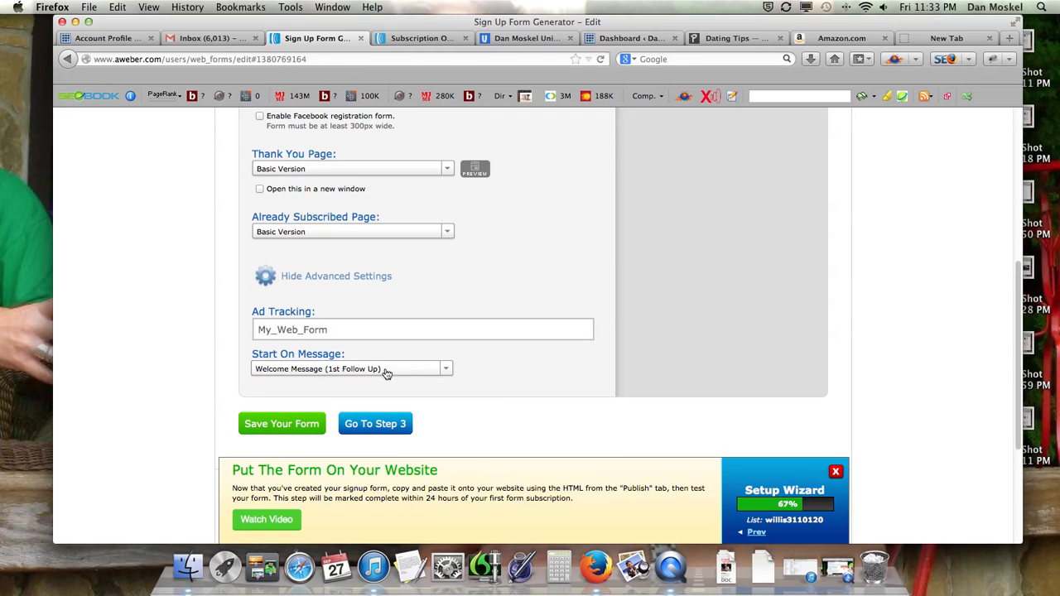
pyautogui.click(447, 370)
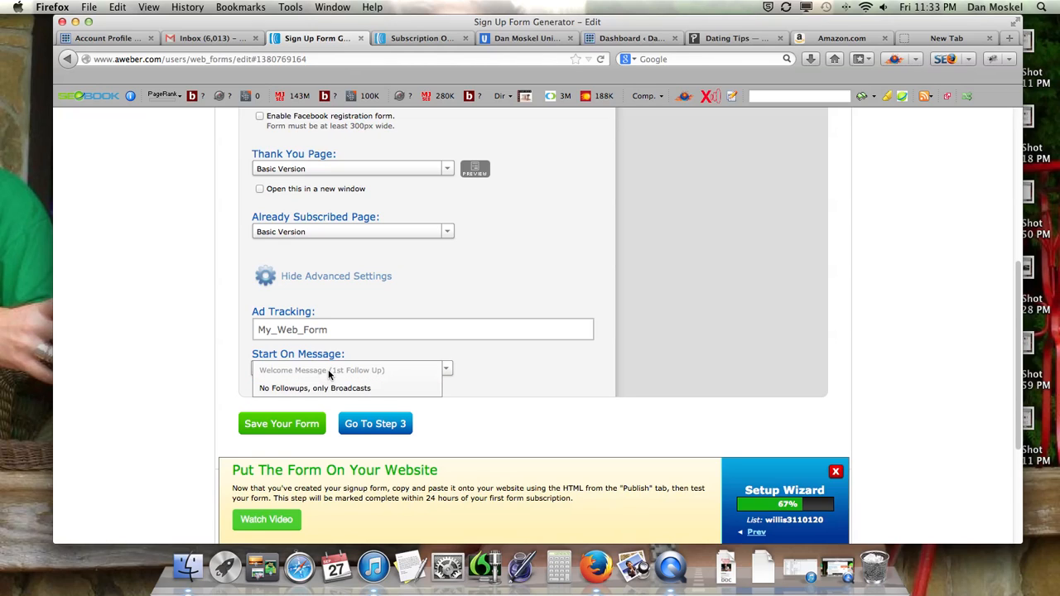
pyautogui.click(552, 433)
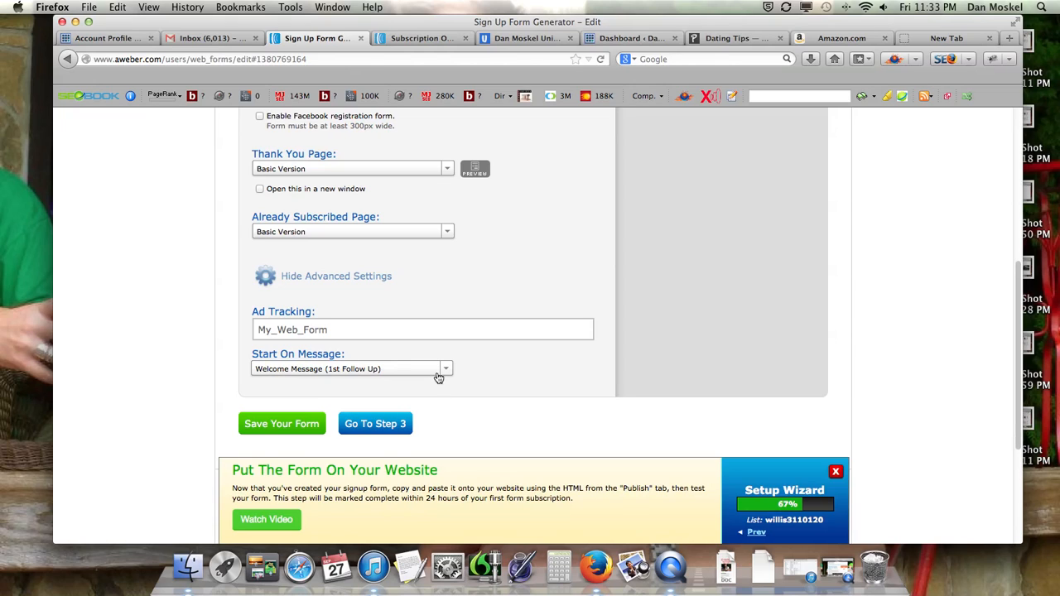
# Proceed to the Publish step, save the form, and view the options for who will publish it
pyautogui.click(363, 428)
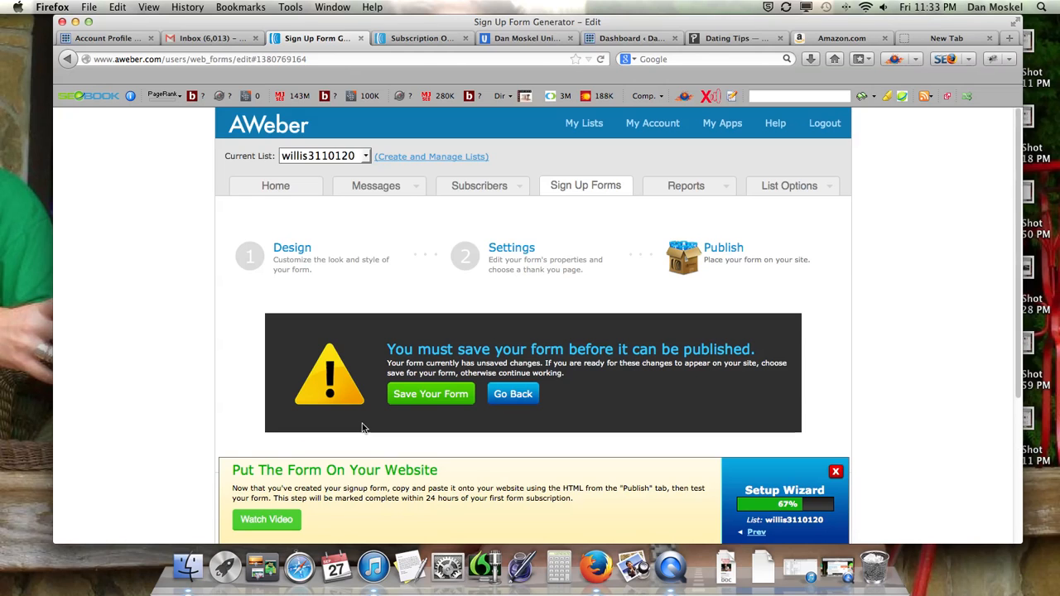
pyautogui.click(438, 398)
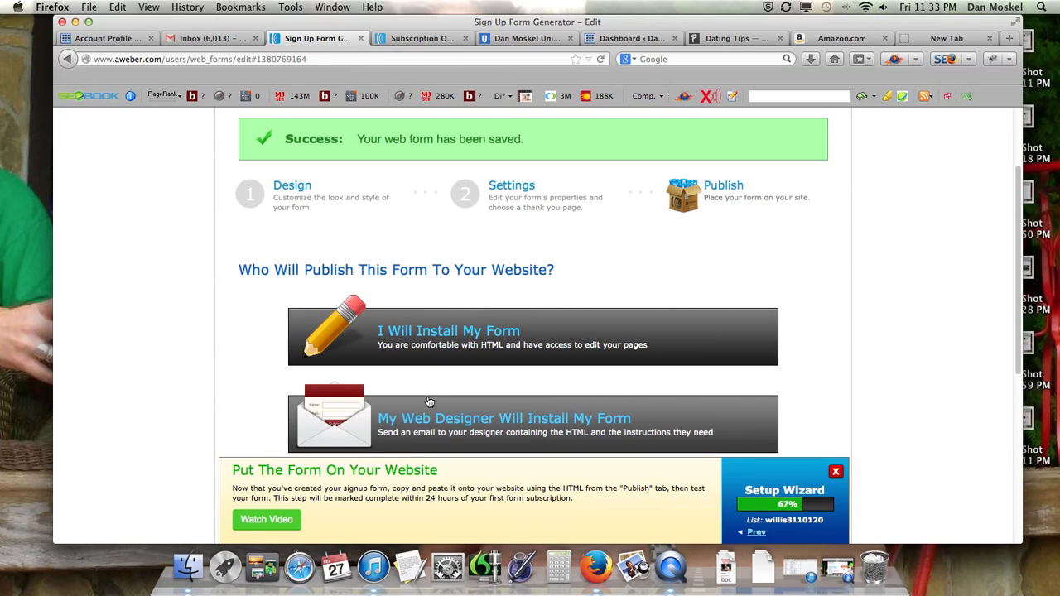
pyautogui.scroll(-3, 433, 402)
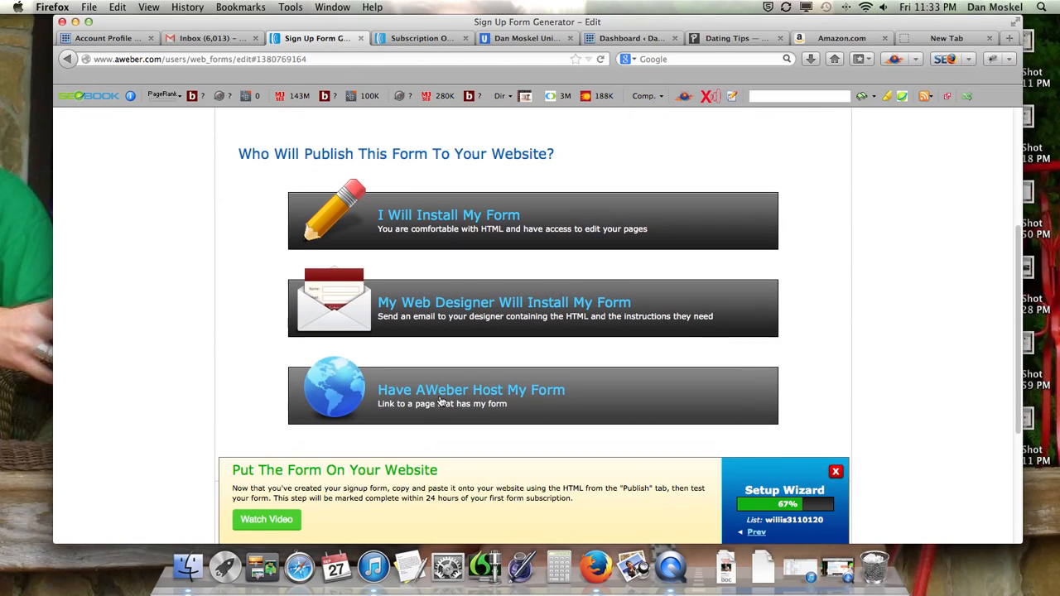
# Choose I Will Install My Form and cut the form's complete Javascript Snippet code to the clipboard
pyautogui.scroll(-1, 440, 401)
pyautogui.scroll(1, 444, 394)
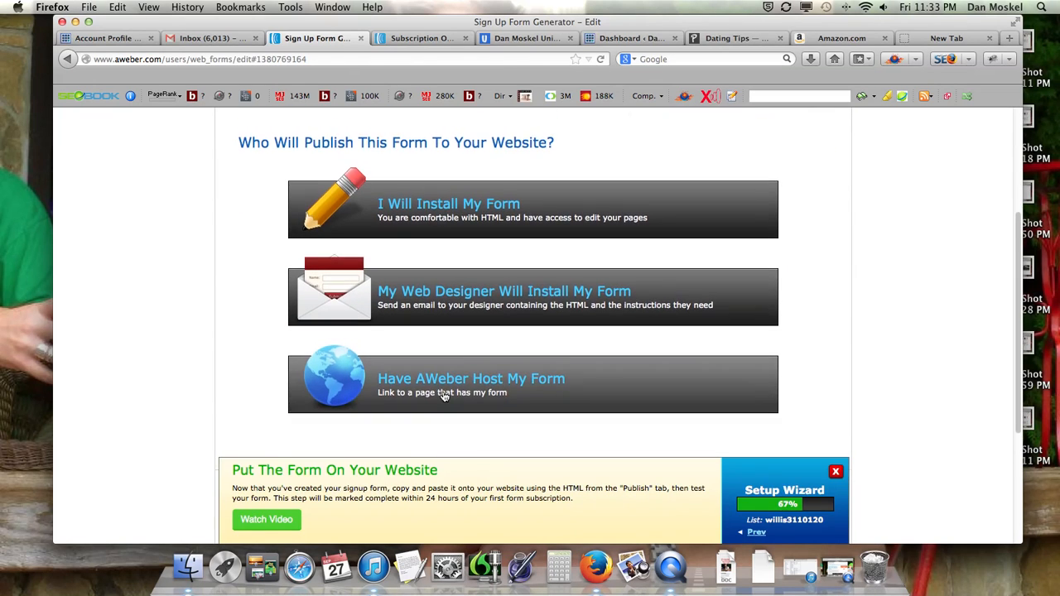
pyautogui.click(469, 213)
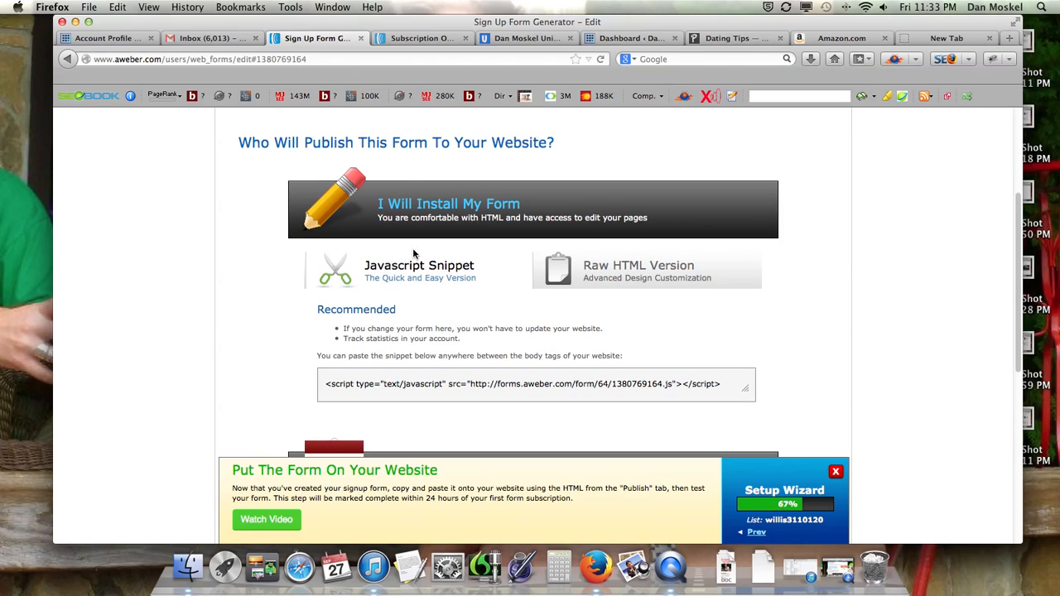
pyautogui.rightClick(487, 383)
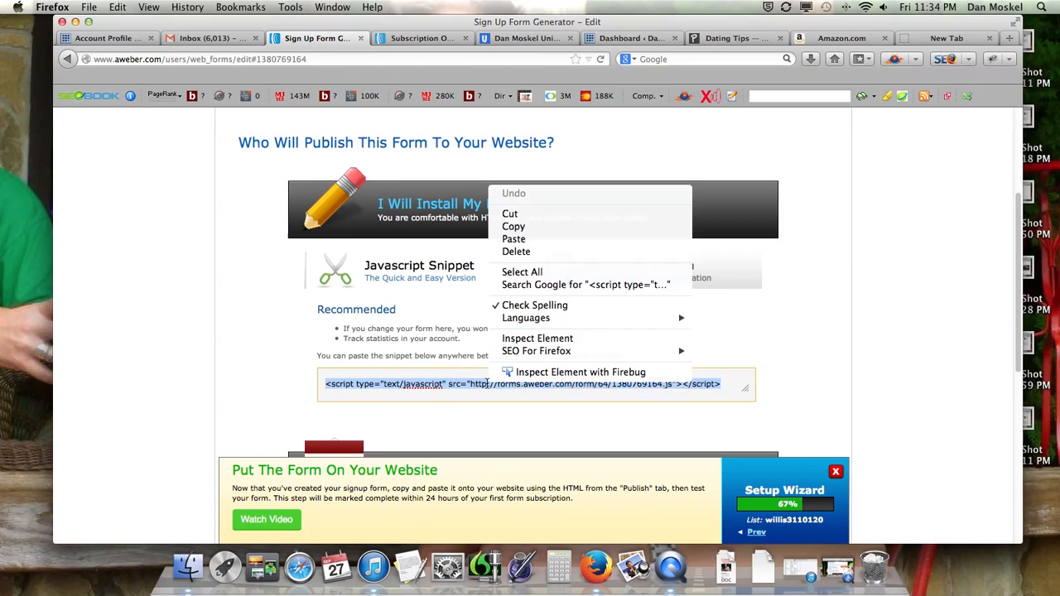
pyautogui.click(534, 215)
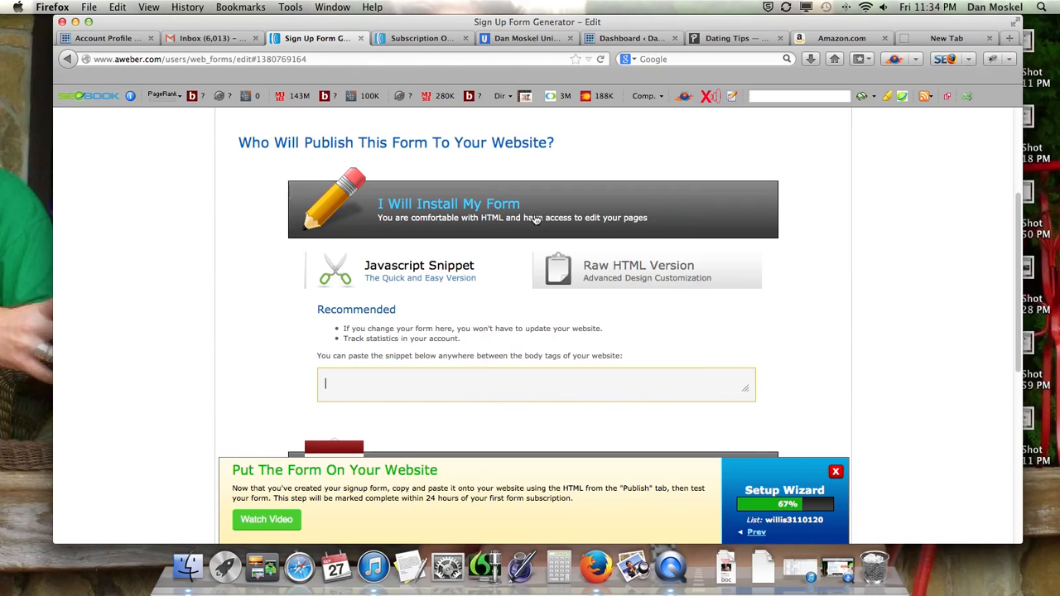
# Go to the Widgets page in the pickupdater.com WordPress admin and expand the first Text widget in the Primary Sidebar
pyautogui.click(726, 39)
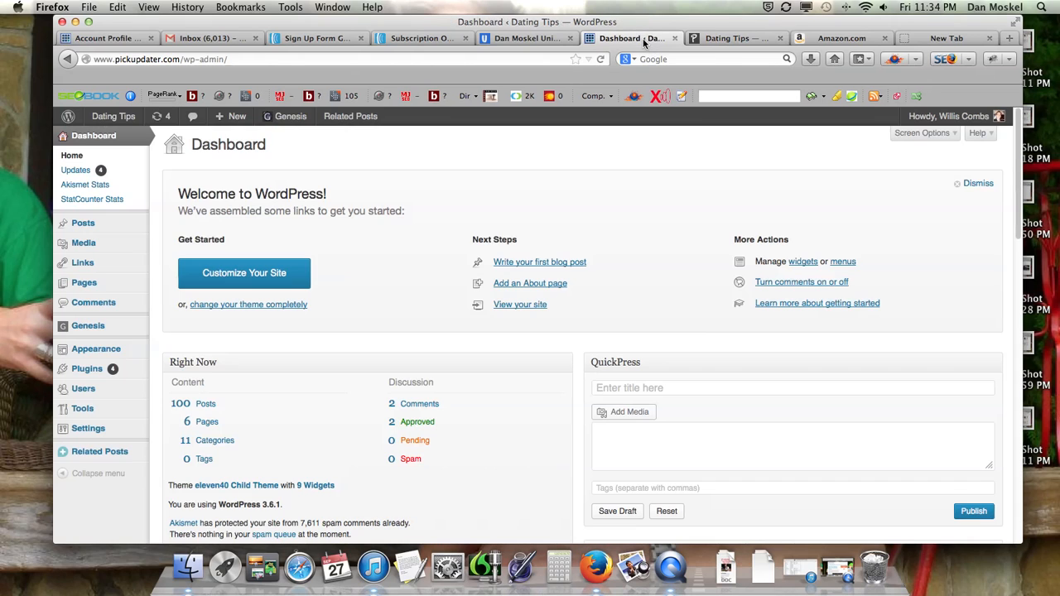
pyautogui.click(644, 40)
pyautogui.moveTo(93, 352)
pyautogui.click(176, 378)
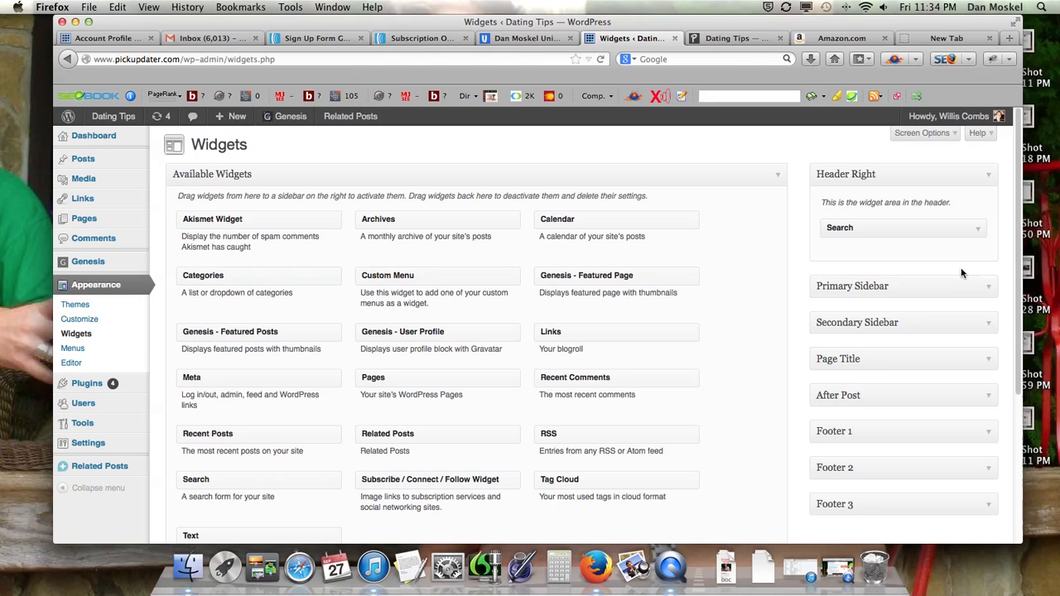
pyautogui.click(988, 289)
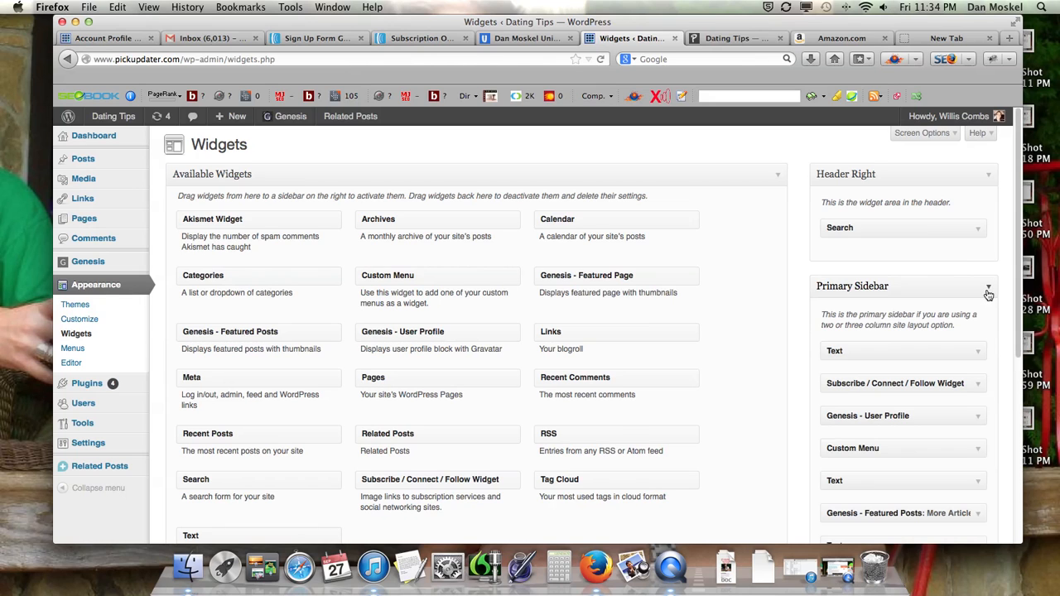
pyautogui.click(979, 356)
pyautogui.scroll(-1, 979, 359)
pyautogui.scroll(-5, 979, 358)
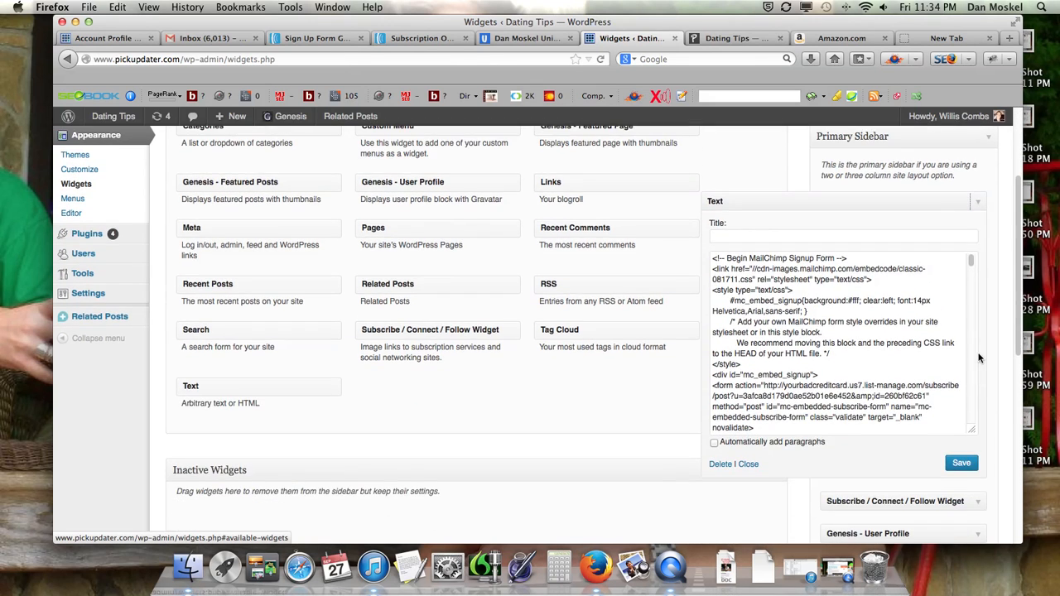
# Replace the MailChimp signup code in the Text widget with the copied AWeber script snippet and save the widget
pyautogui.click(788, 322)
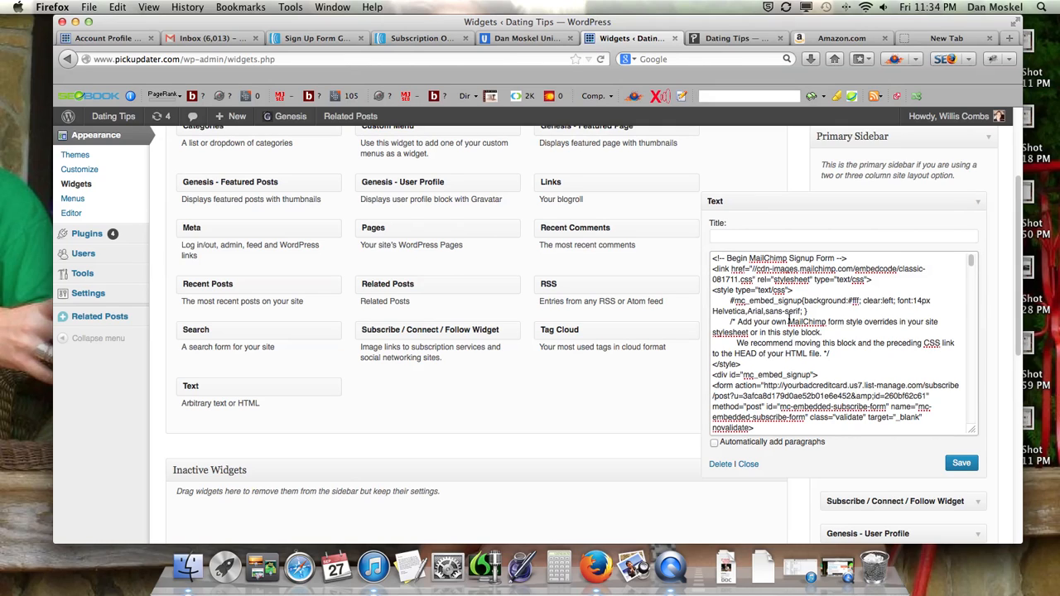
pyautogui.hotkey('ctrl', 'a')
pyautogui.press('BackSpace')
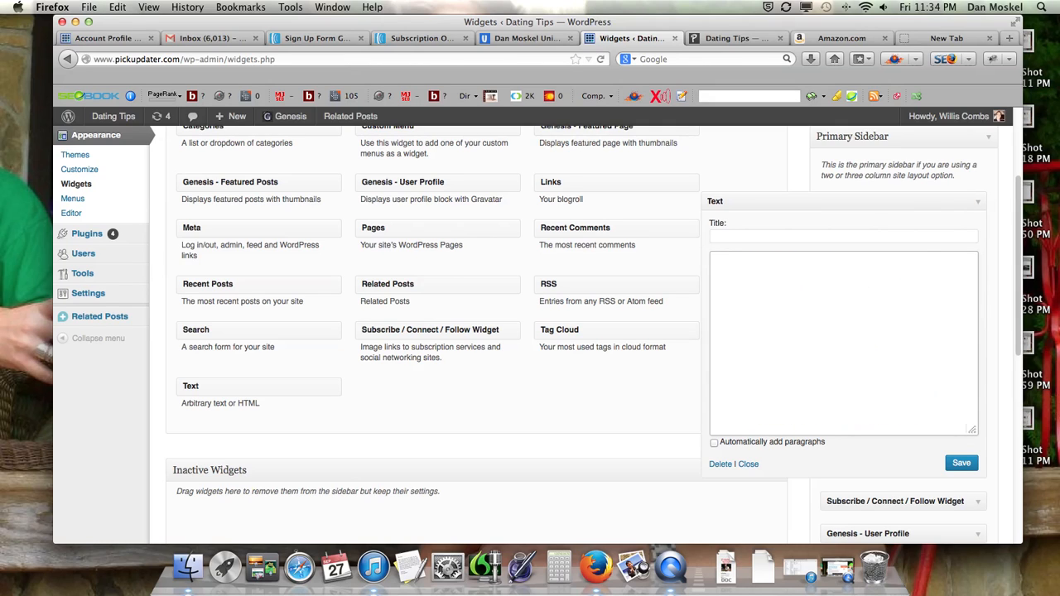
pyautogui.press('super+v')
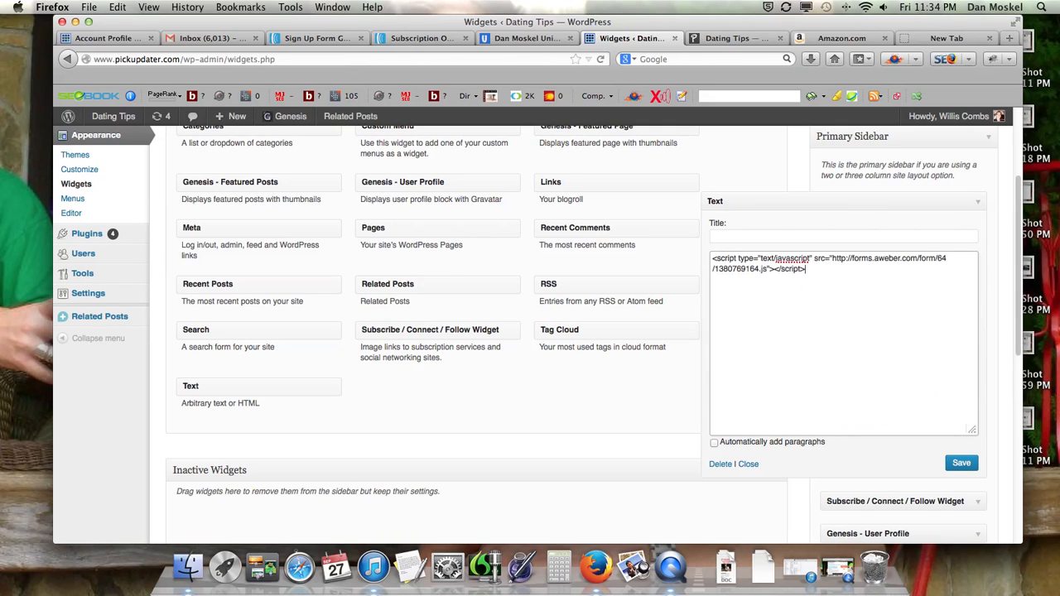
pyautogui.click(963, 466)
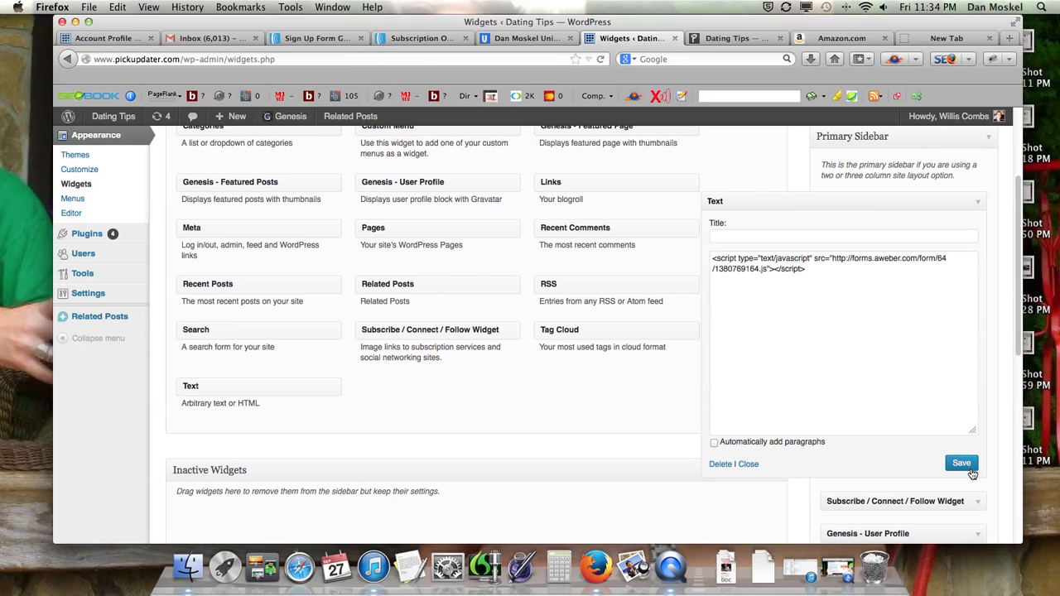
# Check the sidebar signup form on the live site's home page and the Conversation Starters post
pyautogui.click(728, 41)
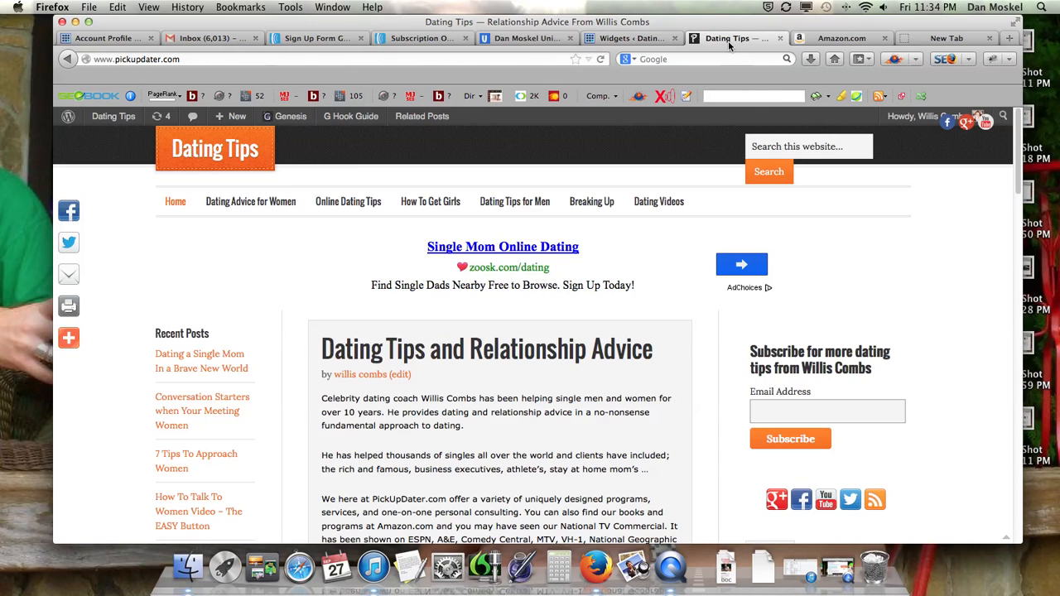
pyautogui.scroll(-1, 441, 351)
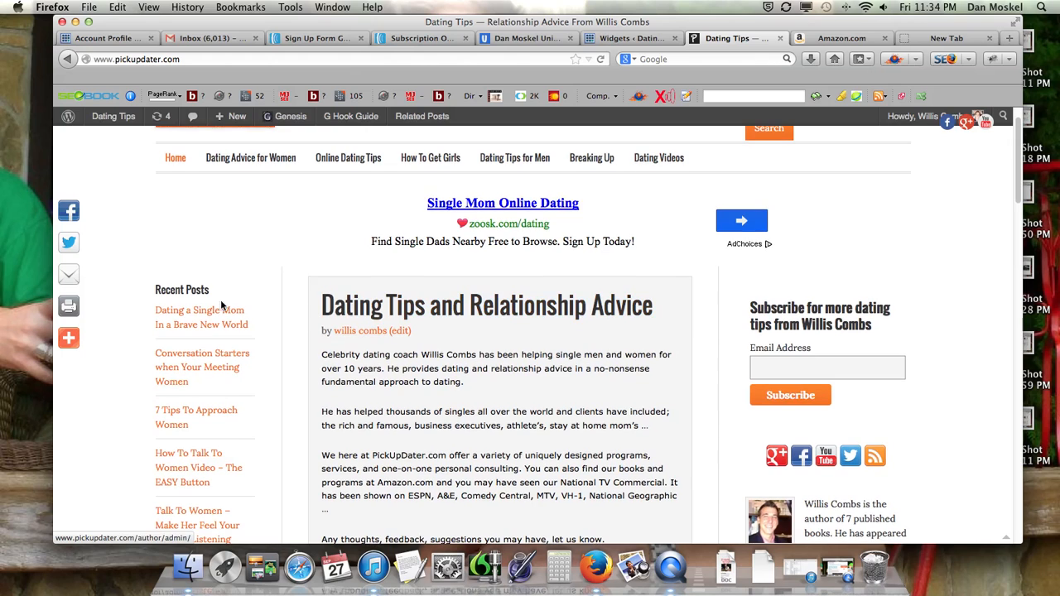
pyautogui.click(206, 356)
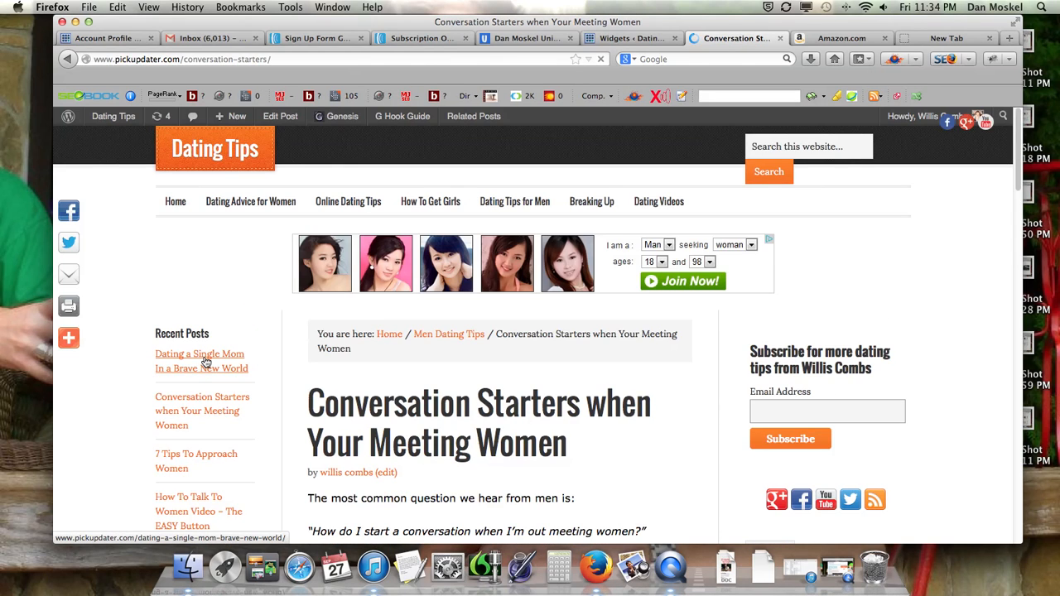
pyautogui.scroll(-2, 530, 390)
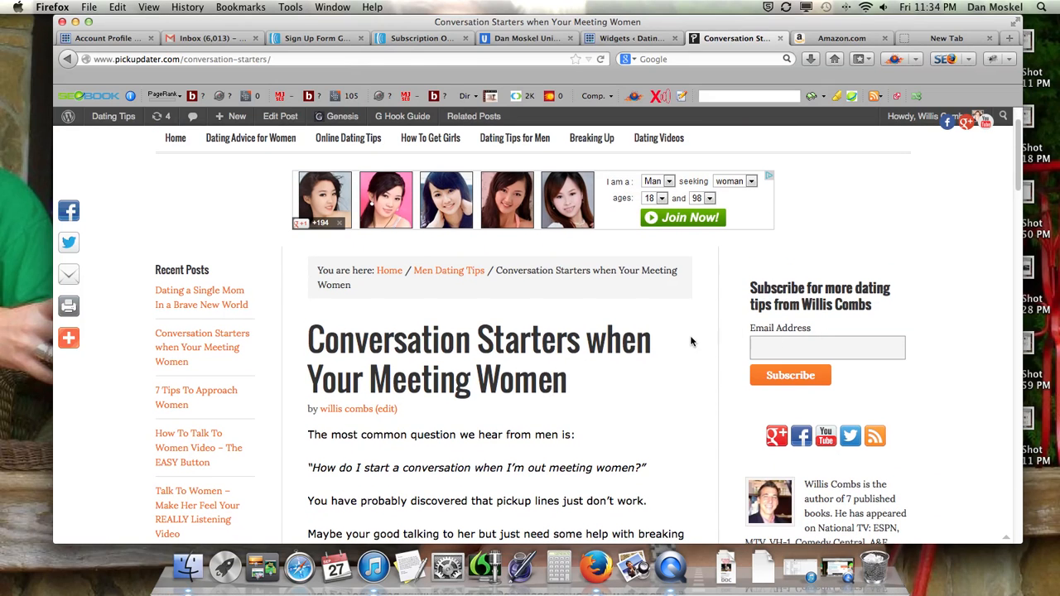
# Set WP Super Cache to Caching Off in the WordPress settings and update its status
pyautogui.click(632, 38)
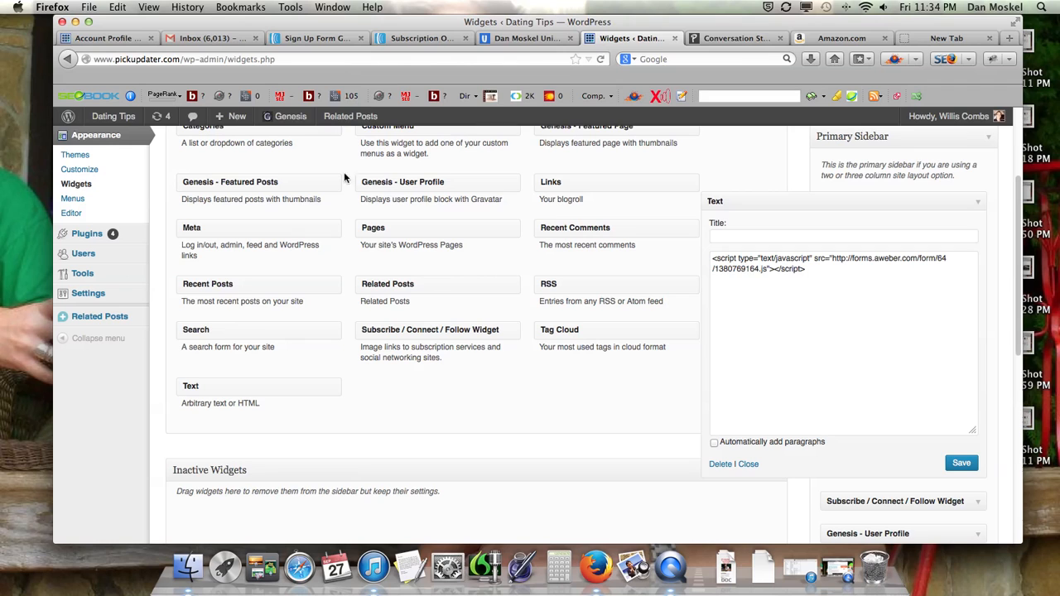
pyautogui.moveTo(87, 293)
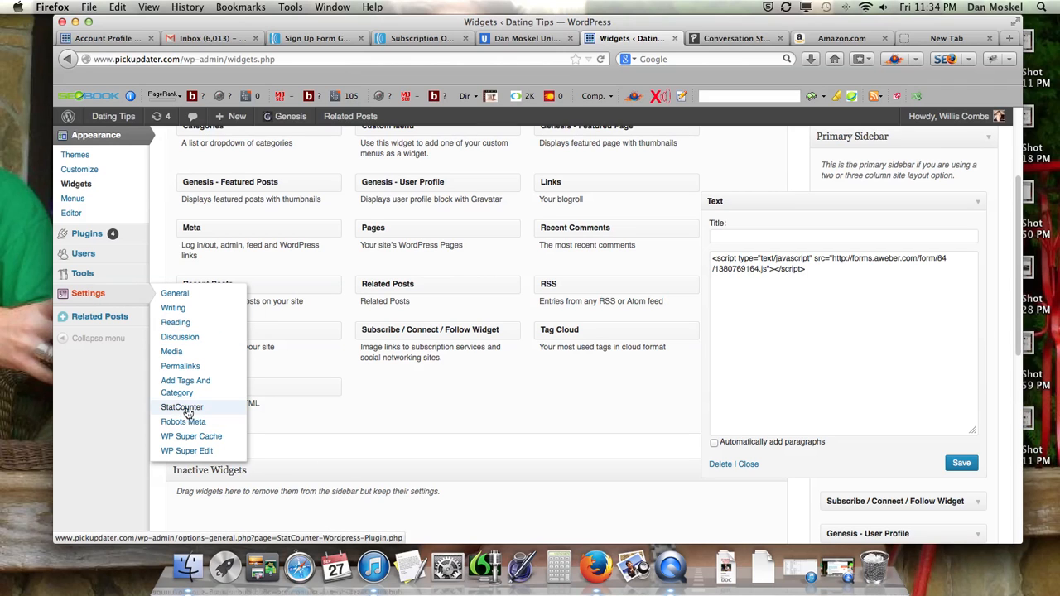
pyautogui.click(190, 439)
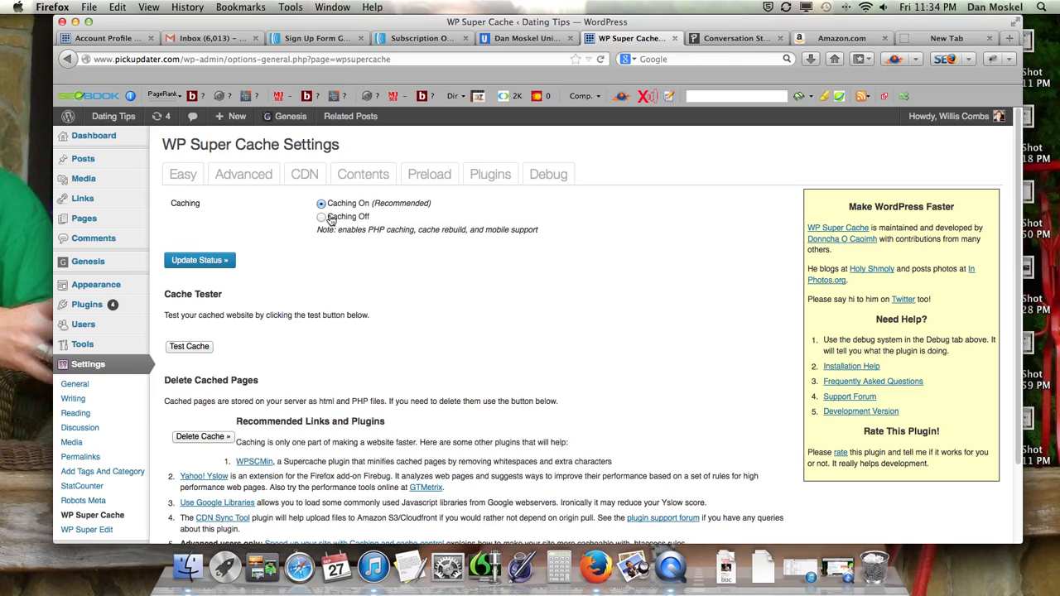
pyautogui.click(322, 217)
pyautogui.click(198, 262)
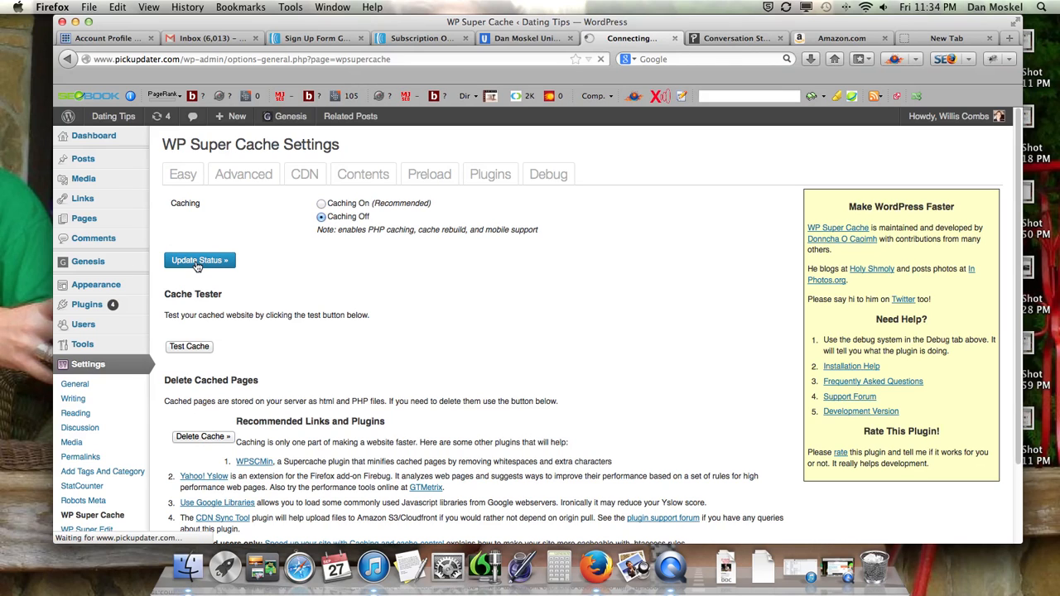
# Open the live post 7 Tips To Approach Women and inspect the signup form in its sidebar
pyautogui.click(718, 39)
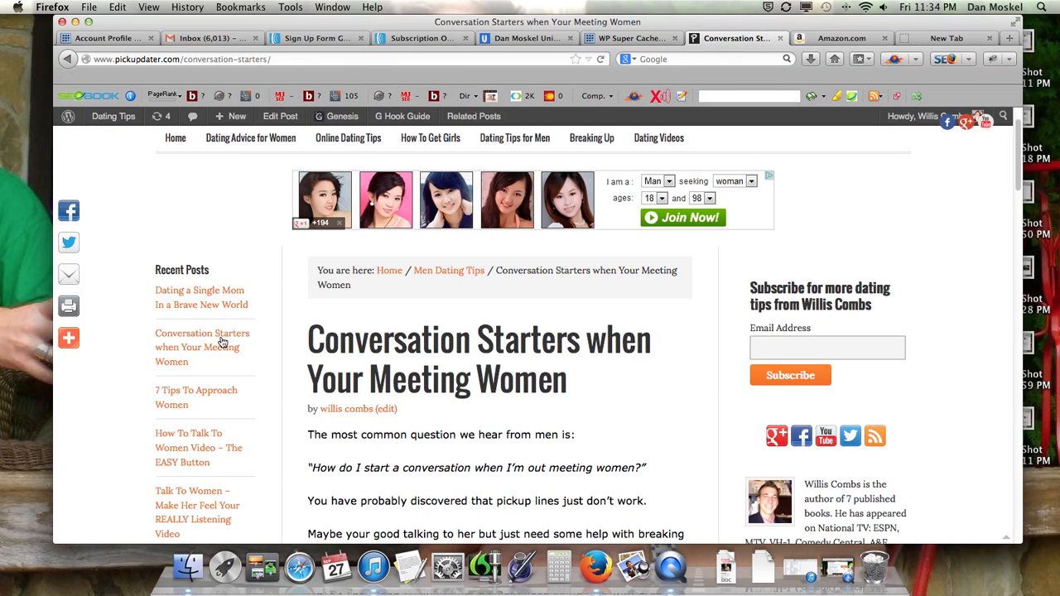
pyautogui.scroll(-1, 193, 414)
pyautogui.click(183, 389)
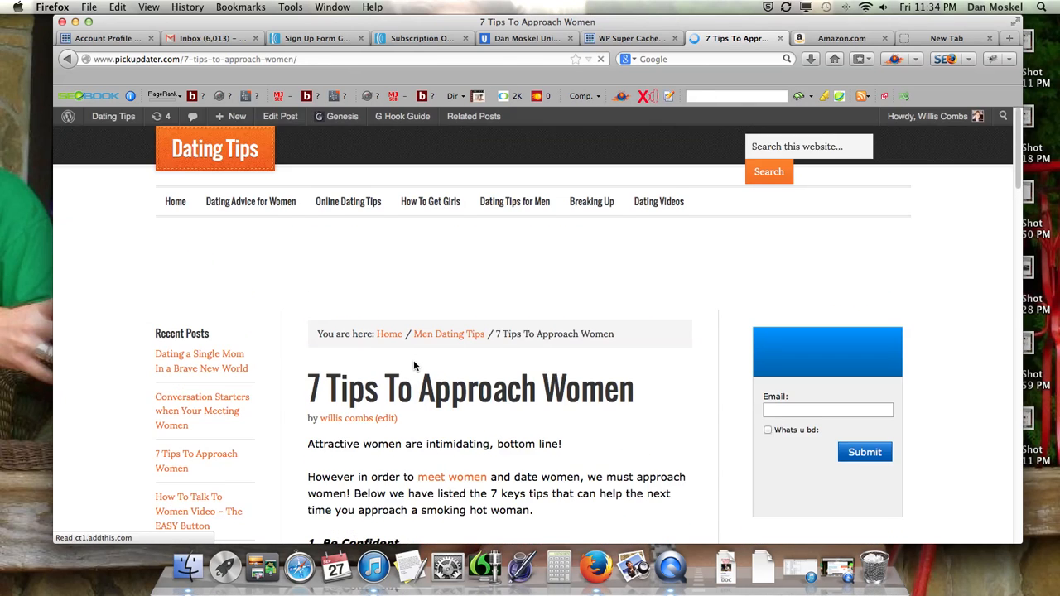
pyautogui.scroll(-3, 414, 365)
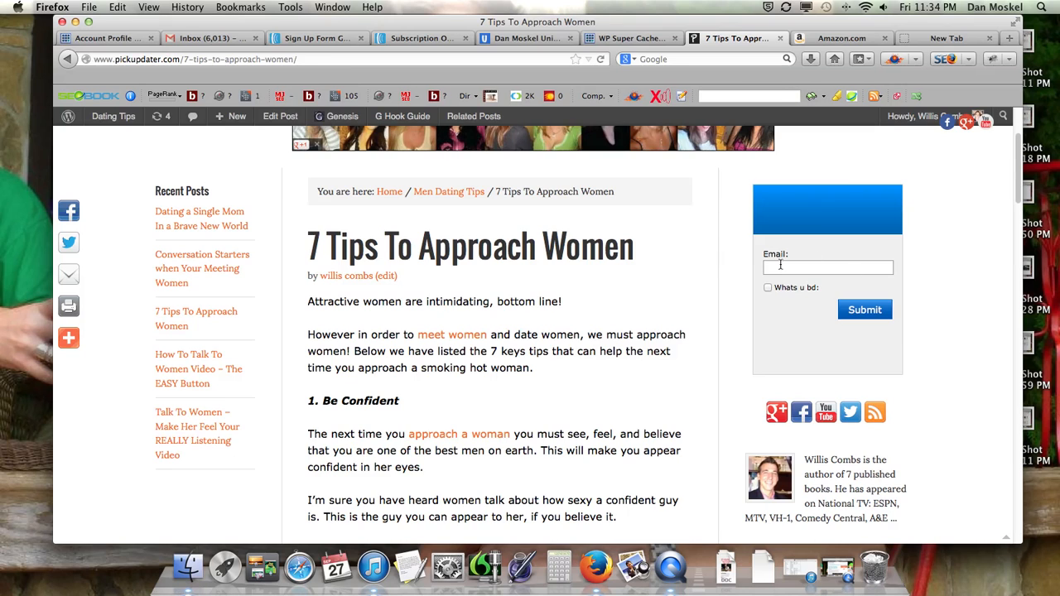
pyautogui.scroll(3, 785, 289)
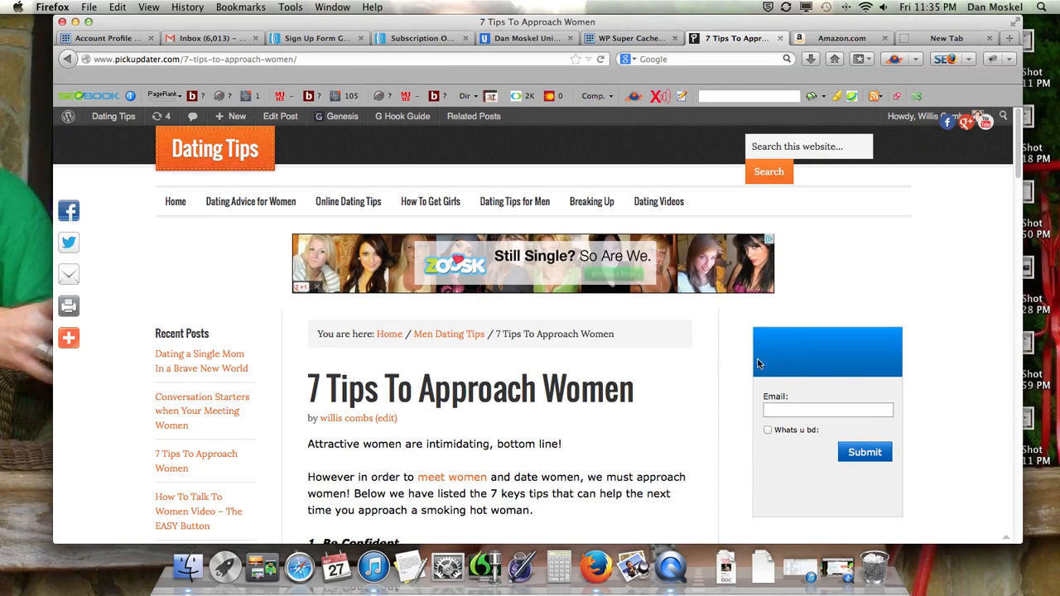
# View the website with the Free SEO Training Guide form and the Amazon book results, and minimize the browser window
pyautogui.click(527, 39)
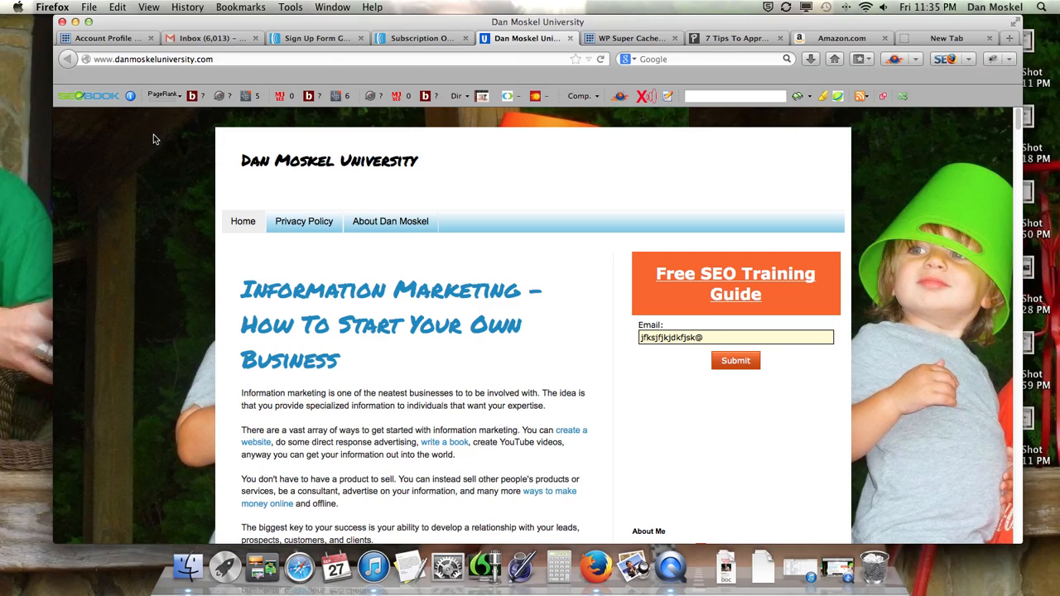
pyautogui.click(840, 38)
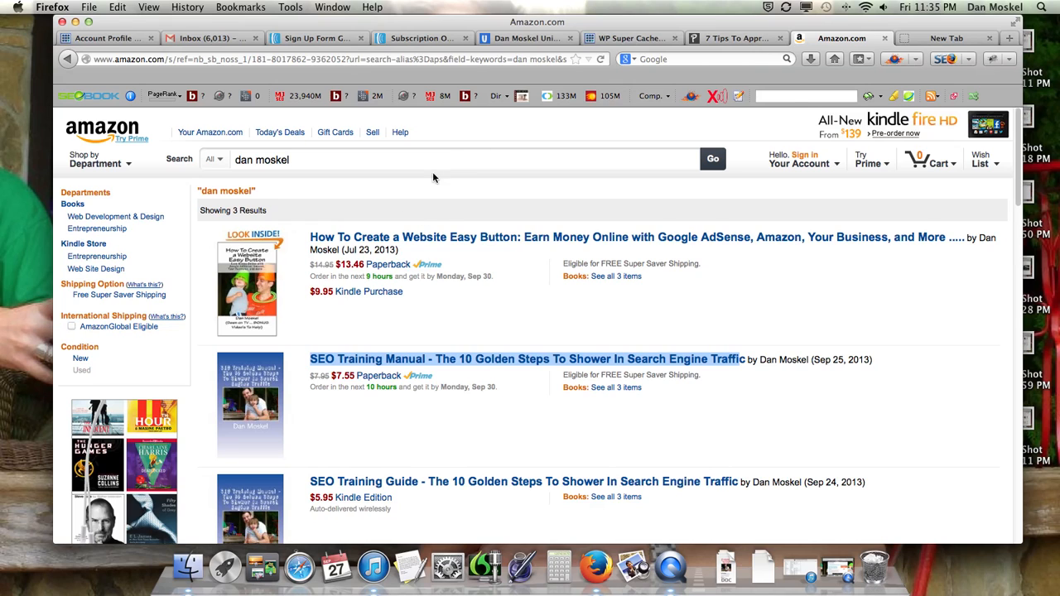
pyautogui.click(75, 22)
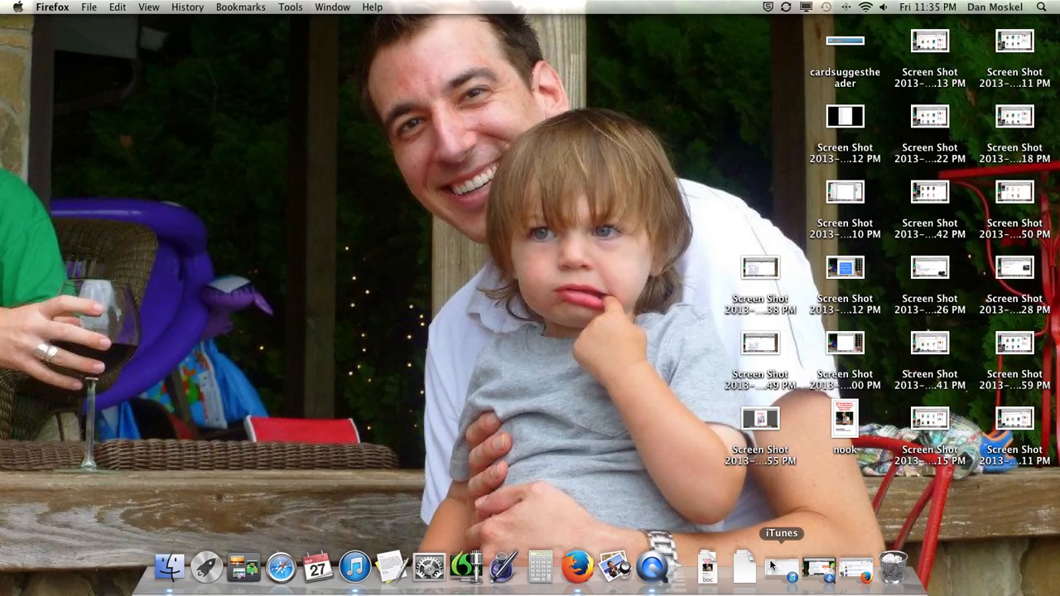
# Switch to iTunes and search the music library for the dating coach's full name
pyautogui.click(774, 568)
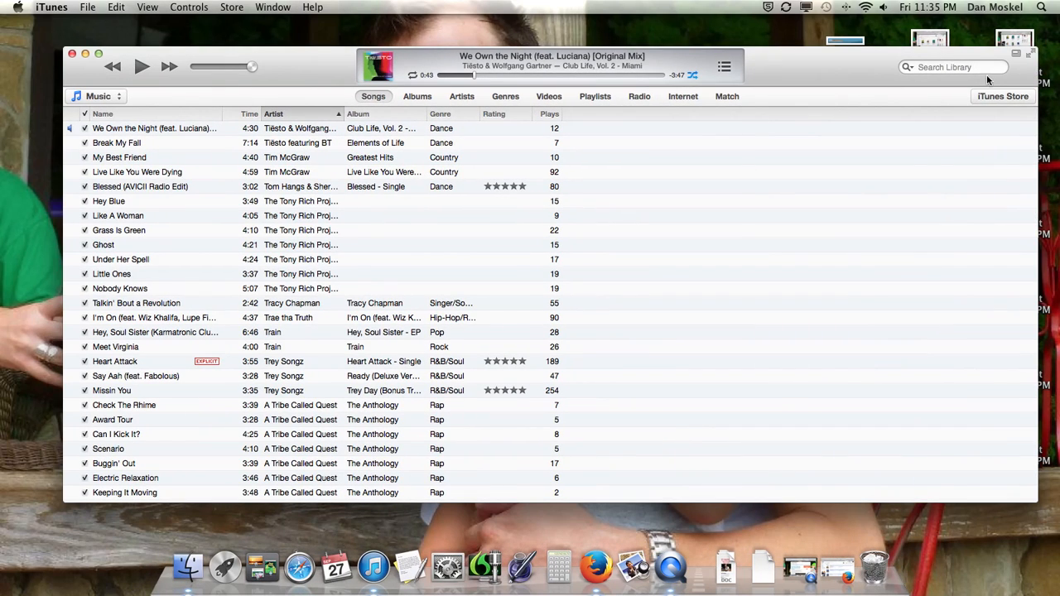
pyautogui.click(951, 68)
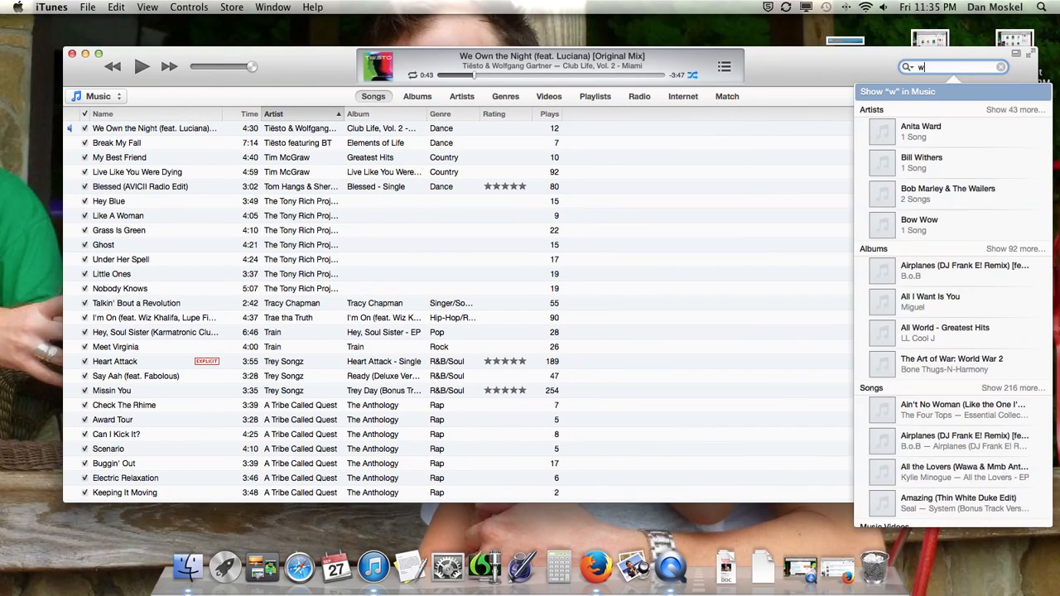
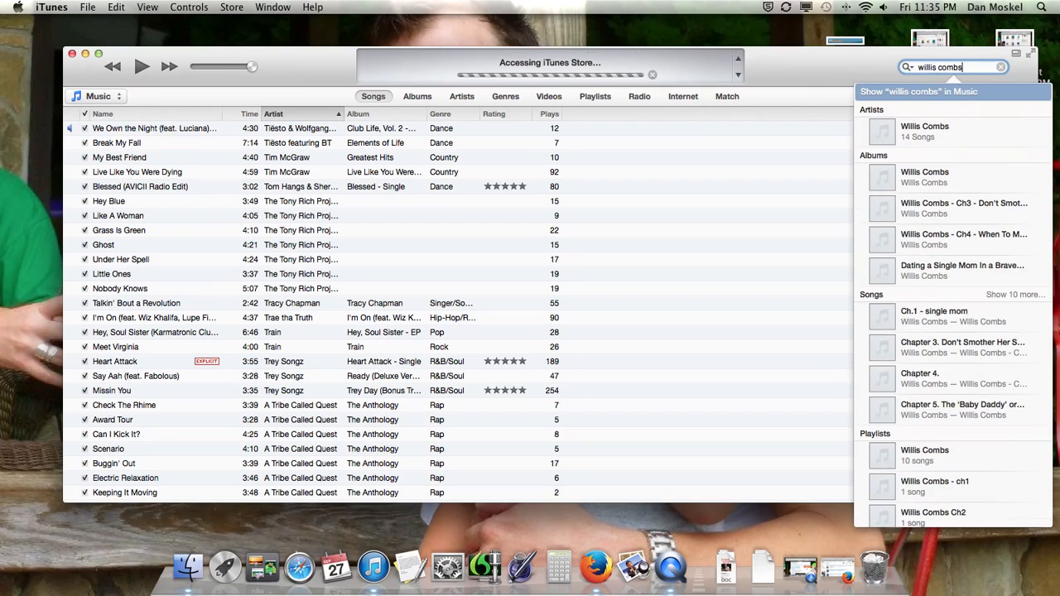
pyautogui.press('Return')
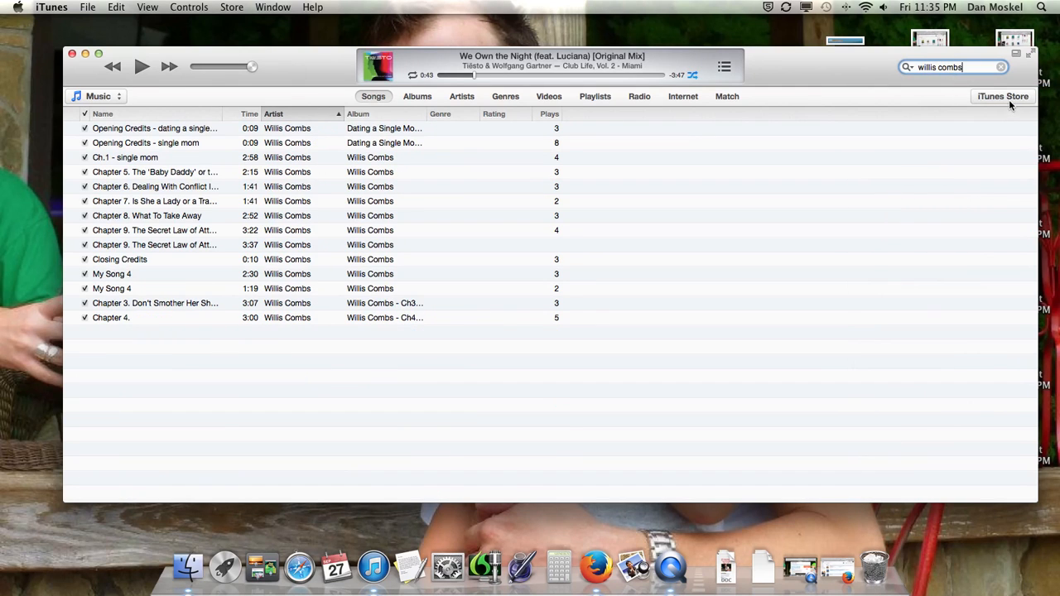
# Open the iTunes Store and search it for the dating coach's full name
pyautogui.click(1004, 97)
pyautogui.click(940, 66)
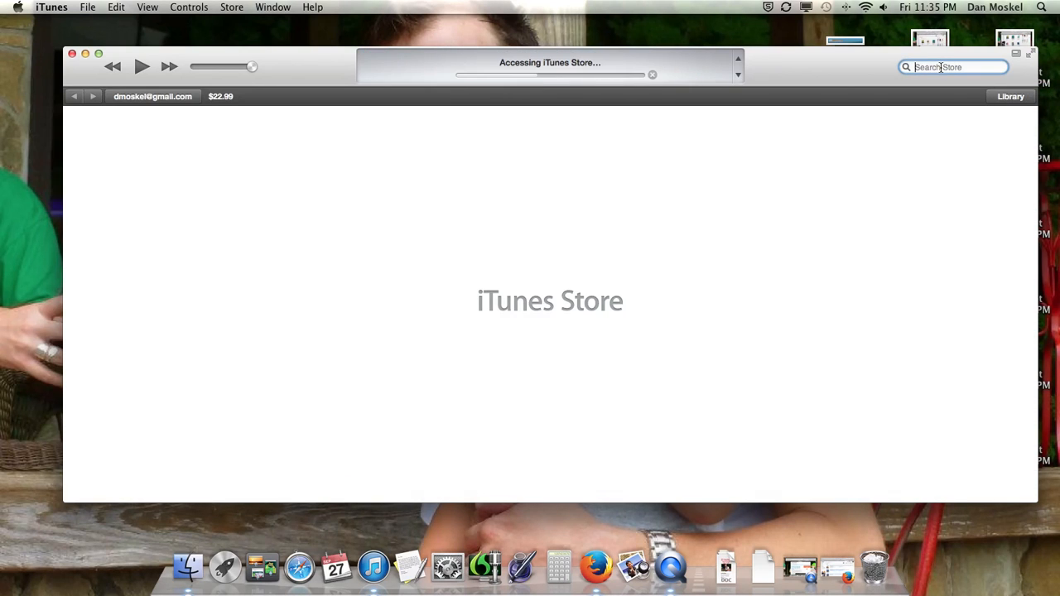
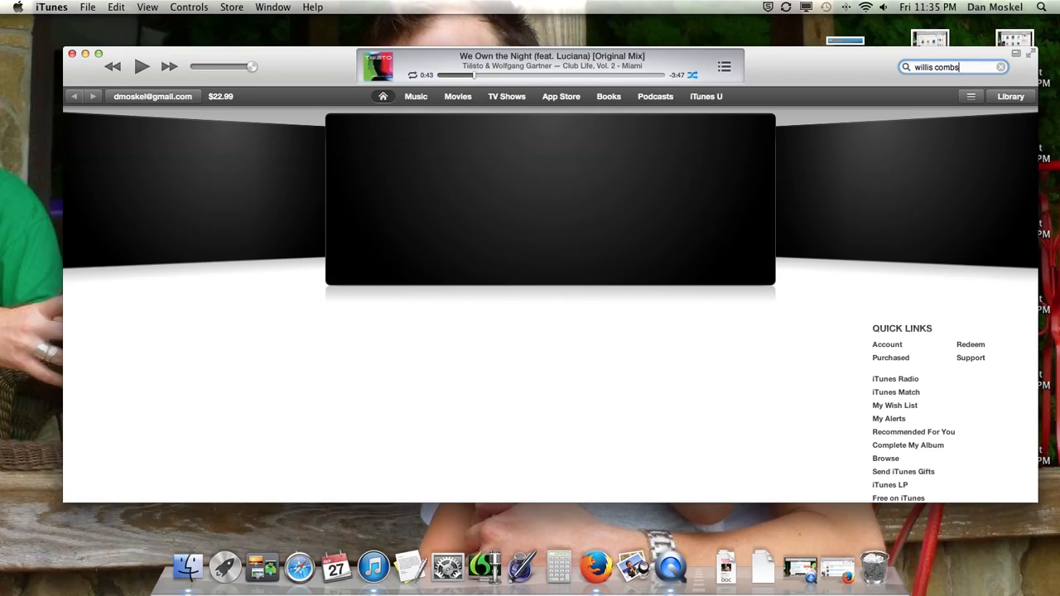
pyautogui.press('Return')
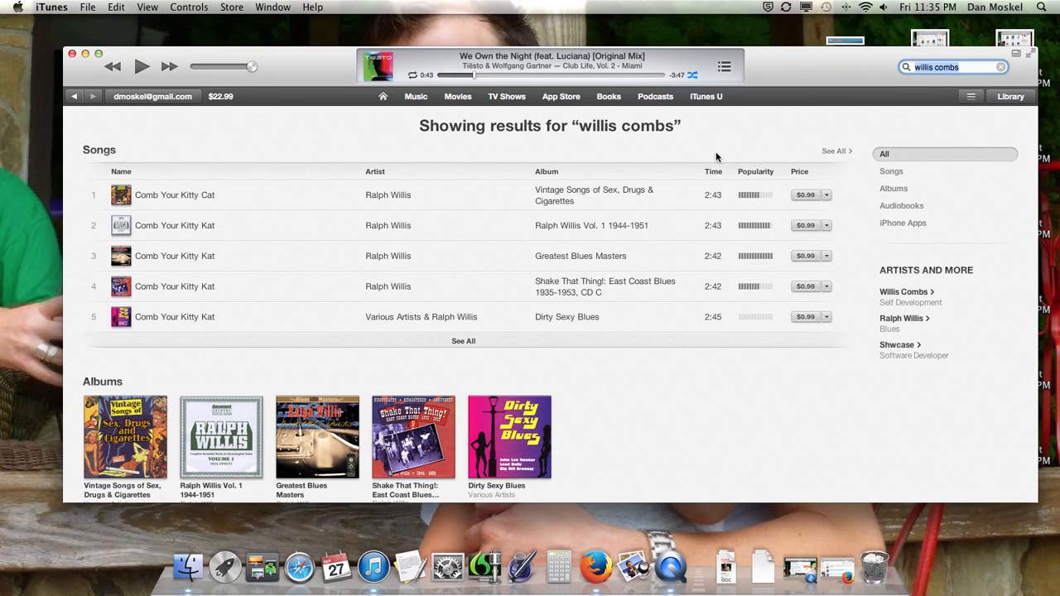
# Open the audiobook Dating a Single Mom in a Brave New World from the store's search results
pyautogui.scroll(-1, 644, 206)
pyautogui.scroll(-4, 621, 341)
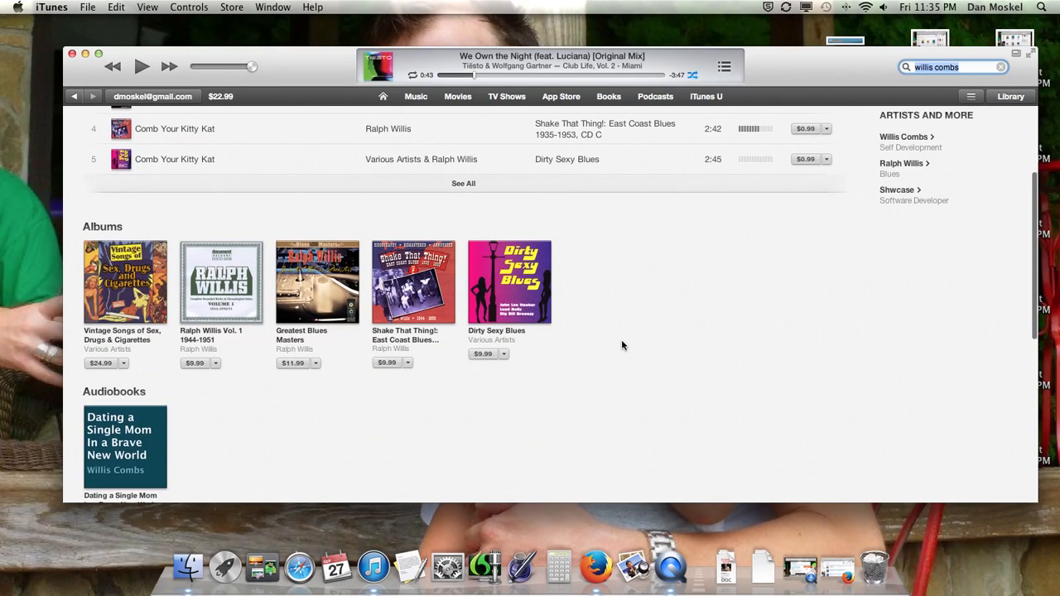
pyautogui.scroll(-3, 617, 348)
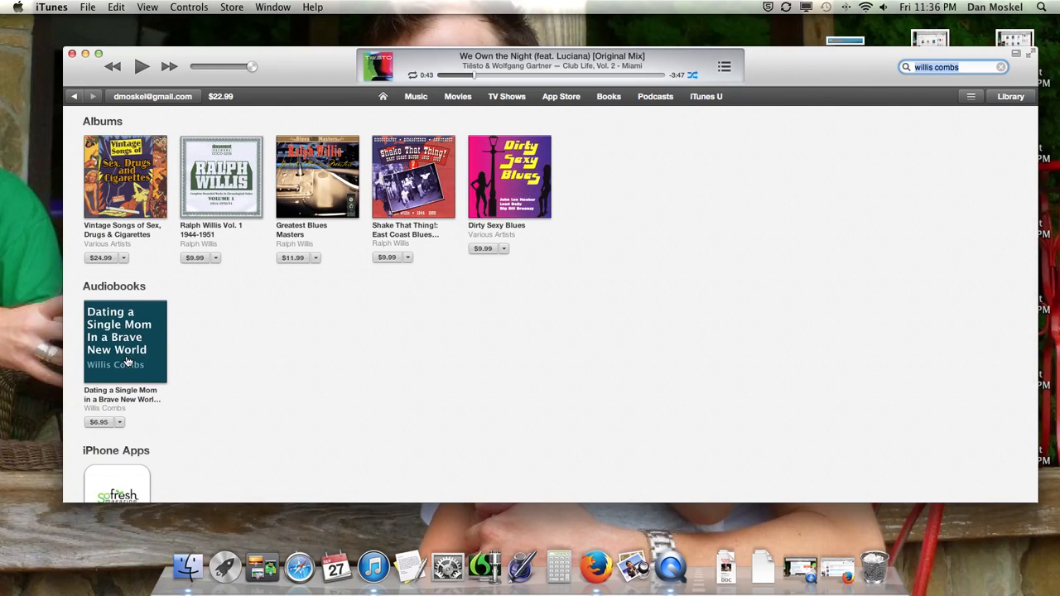
pyautogui.click(128, 363)
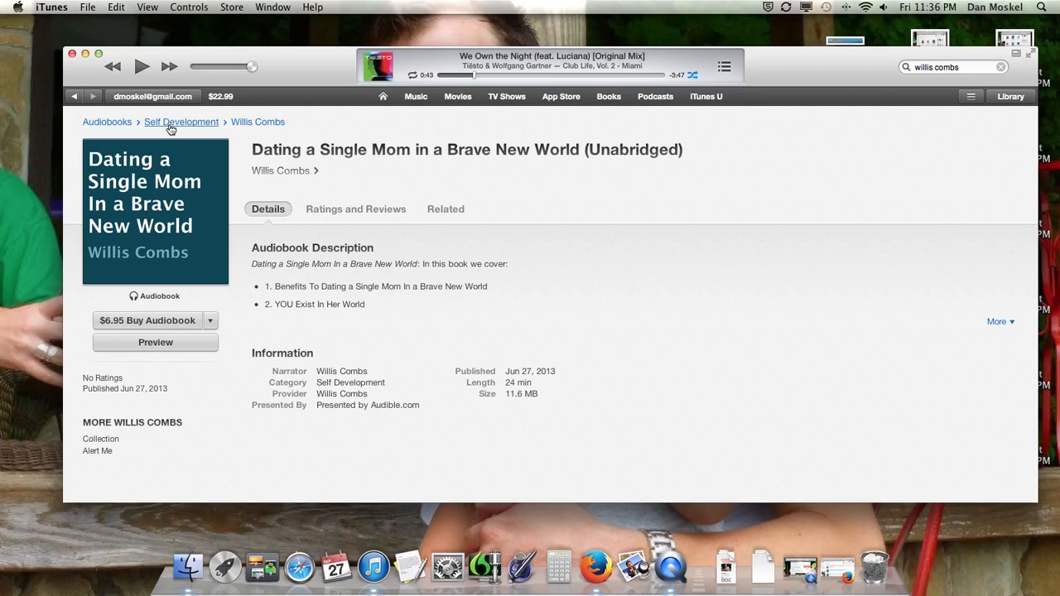
# Play the audiobook's preview, raise the system volume three levels, and stop the playback
pyautogui.press('ctrl+super+Escape')
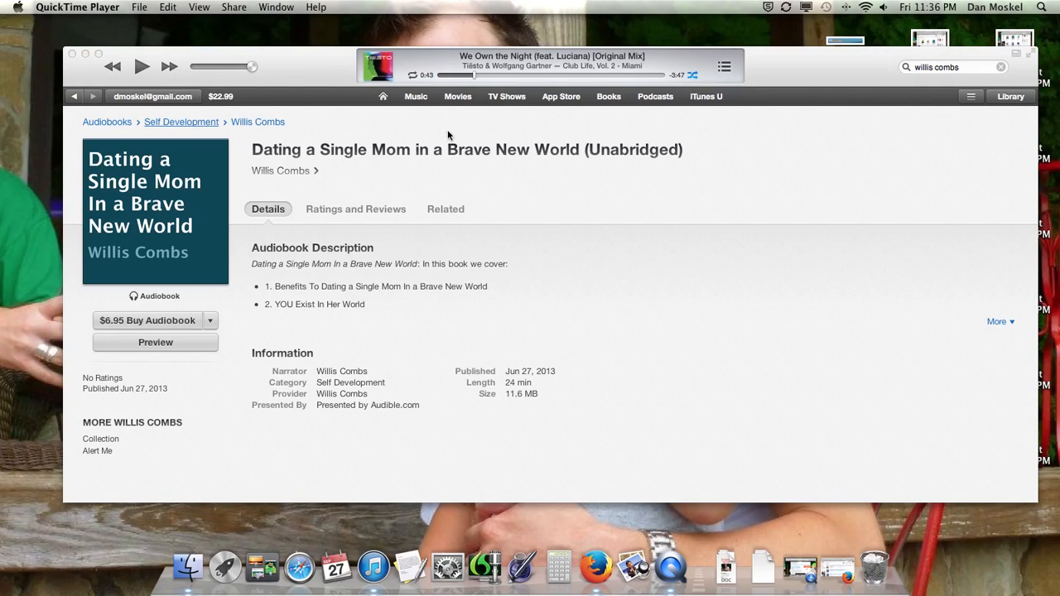
pyautogui.click(183, 346)
pyautogui.click(183, 348)
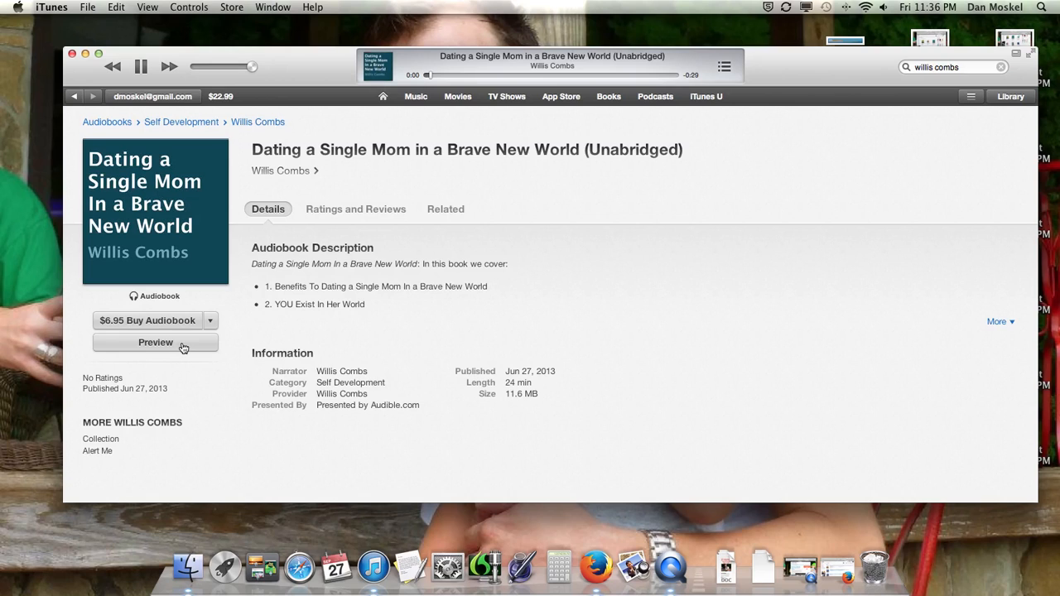
pyautogui.press('XF86AudioRaiseVolume')
pyautogui.press('XF86AudioRaiseVolume')
pyautogui.press('XF86AudioRaiseVolume')
pyautogui.press('XF86AudioRaiseVolume')
pyautogui.press('XF86AudioRaiseVolume')
pyautogui.press('XF86AudioRaiseVolume')
pyautogui.press('XF86AudioRaiseVolume')
pyautogui.press('XF86AudioRaiseVolume')
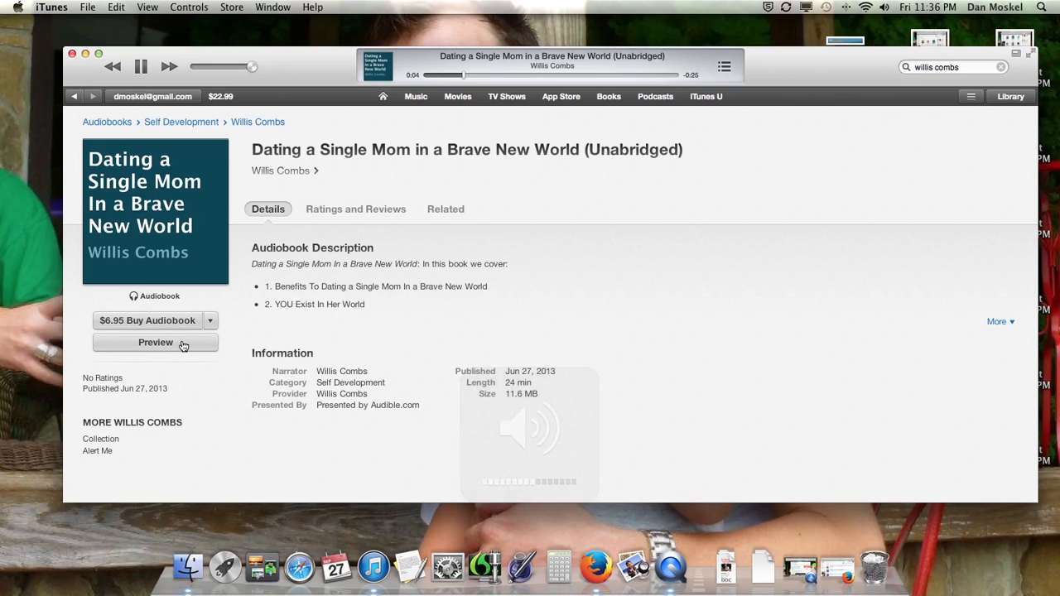
pyautogui.click(183, 348)
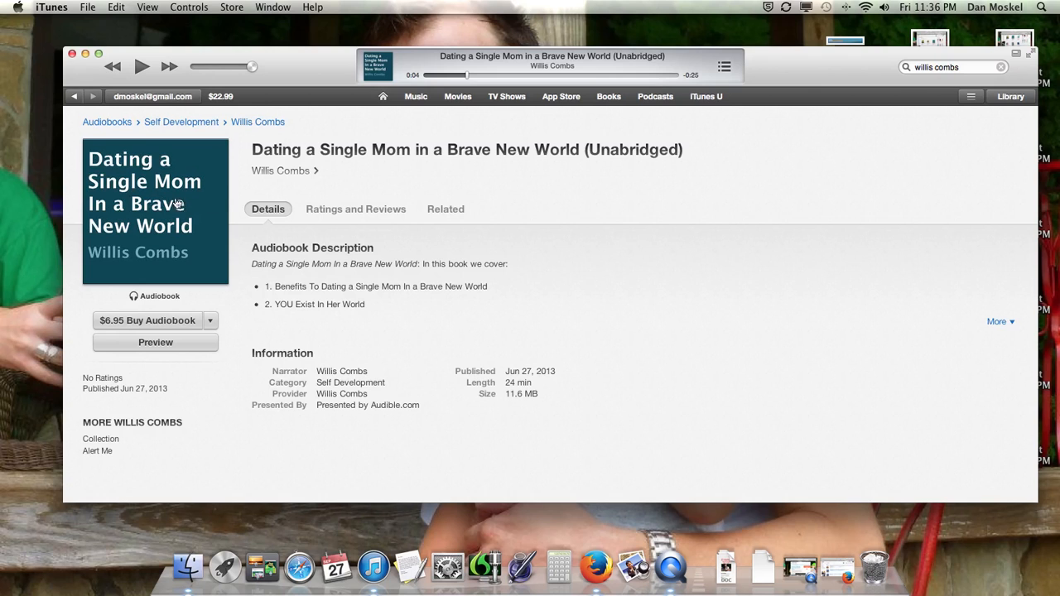
# Follow the audiobook's author link, minimize iTunes, and switch to Firefox to view the website with the Free SEO Training Guide form
pyautogui.click(267, 124)
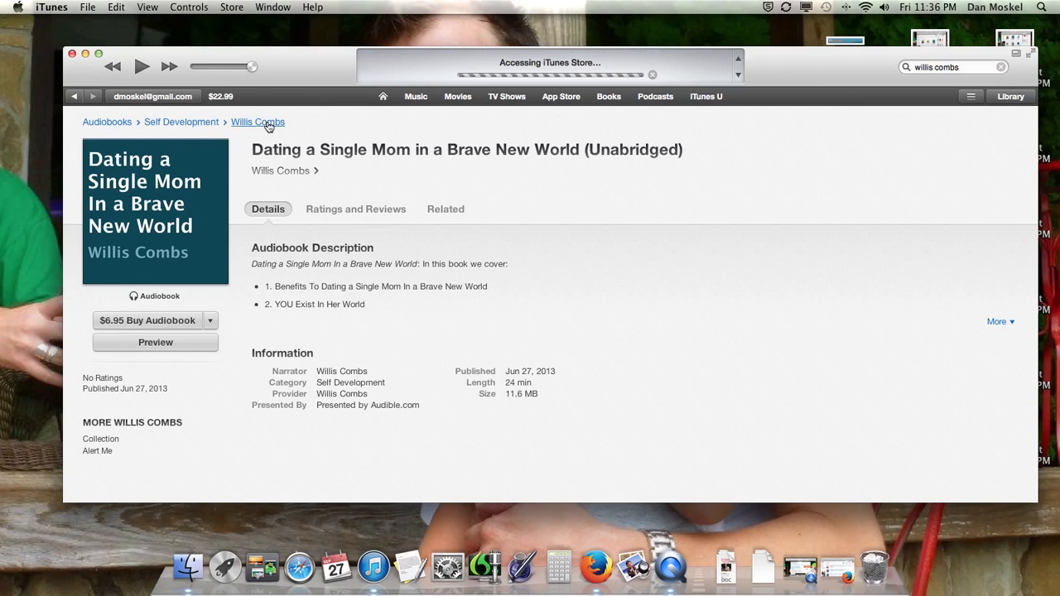
pyautogui.click(84, 53)
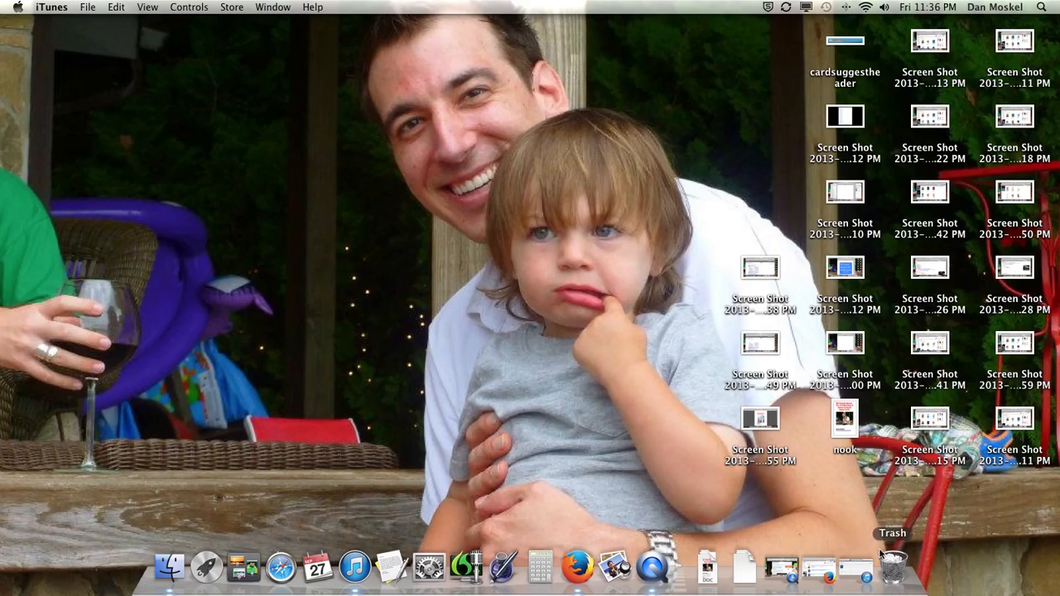
pyautogui.click(818, 568)
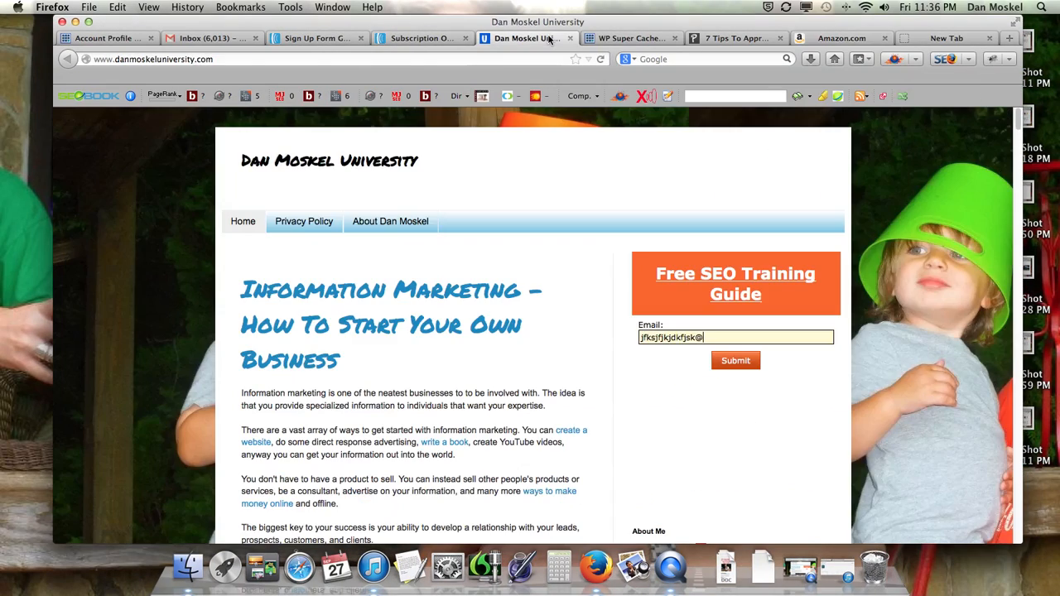
pyautogui.click(527, 38)
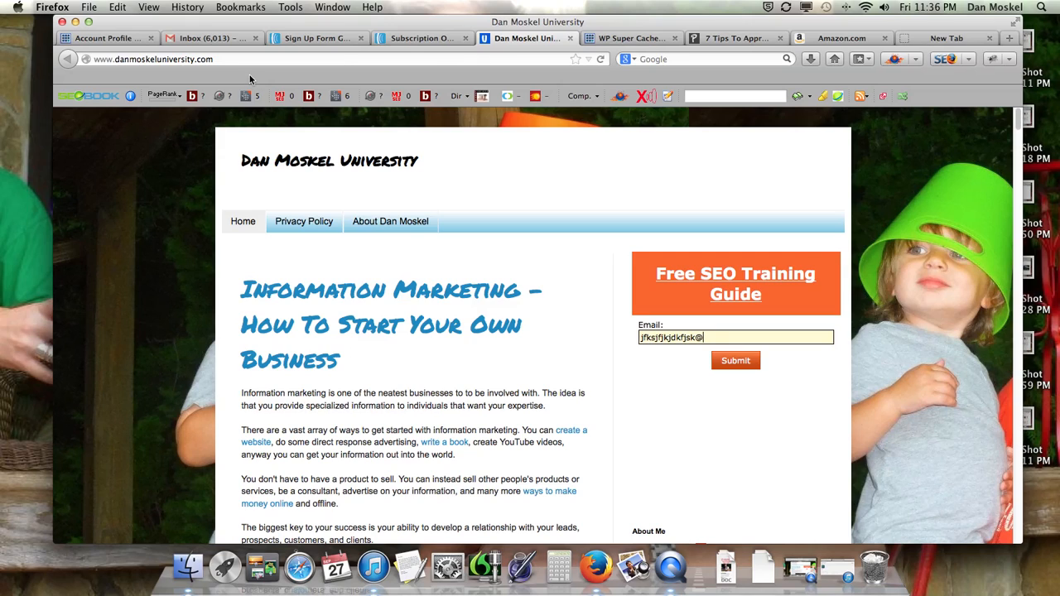